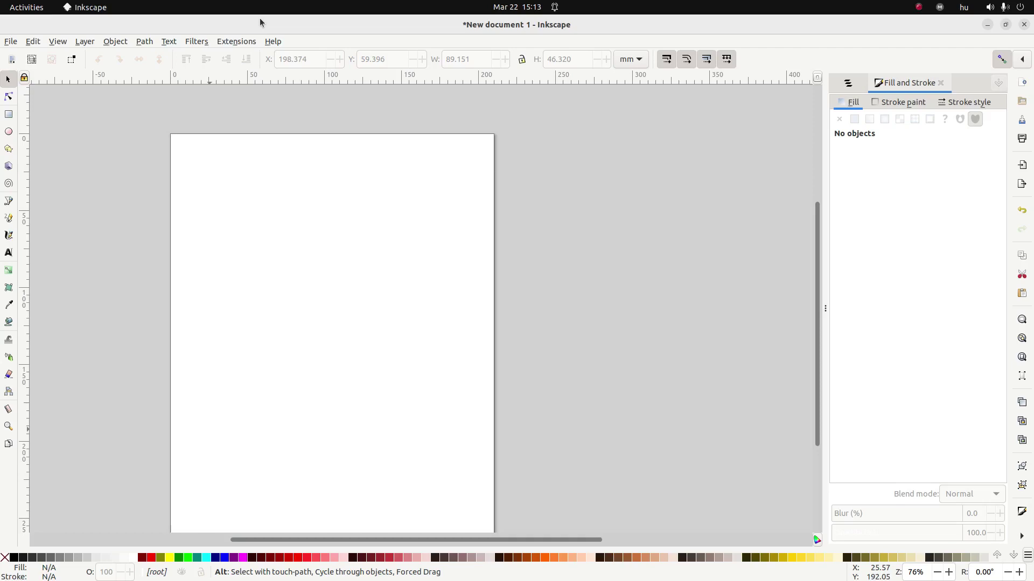
Step: Check the recommended custom thumbnail resolution on YouTube Help in Firefox, and return to Inkscape to open the document properties
{"action": "key", "text": "alt+Tab"}
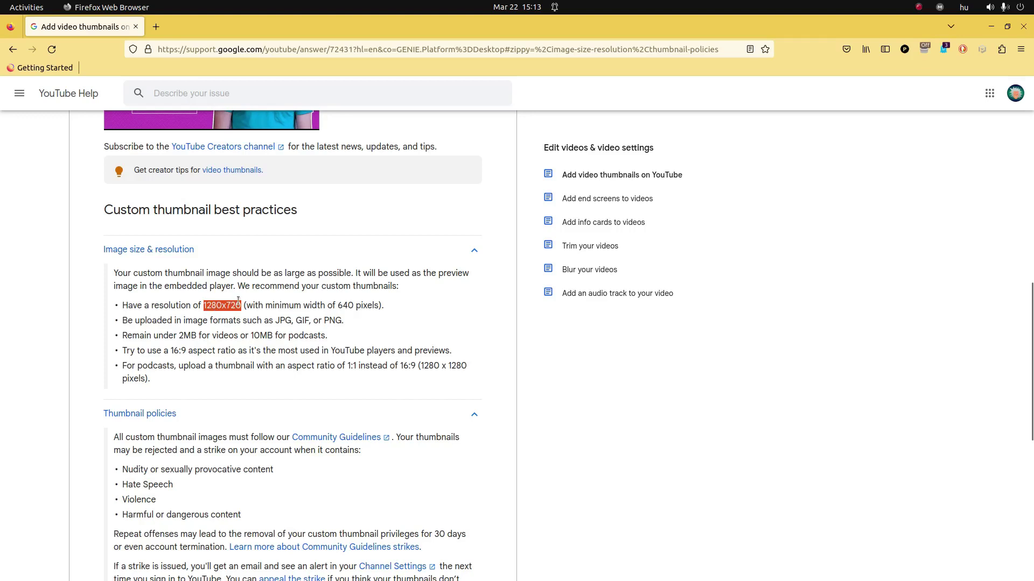
{"action": "key", "text": "alt+Tab"}
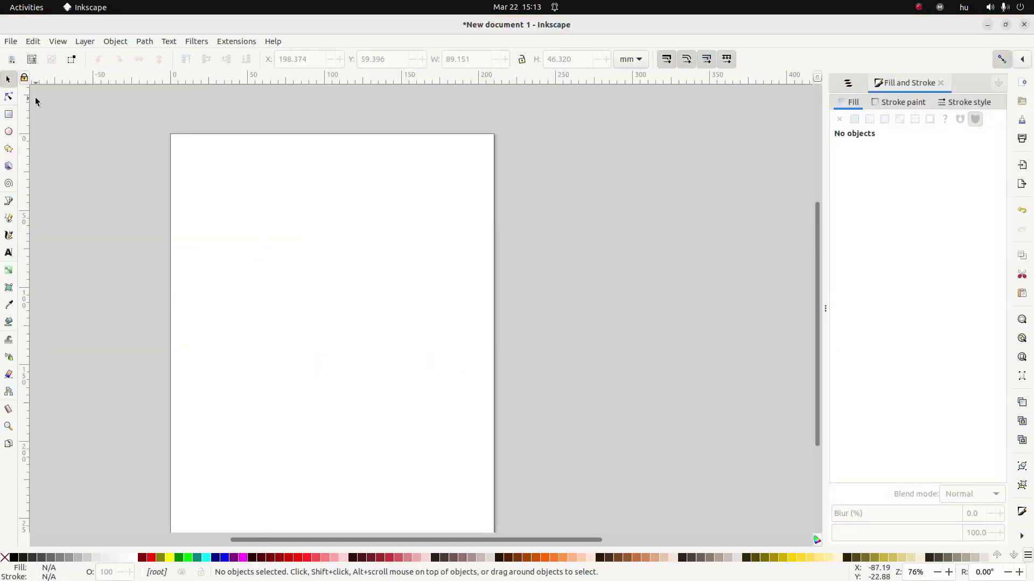
{"action": "left_click", "coordinate": [13, 42]}
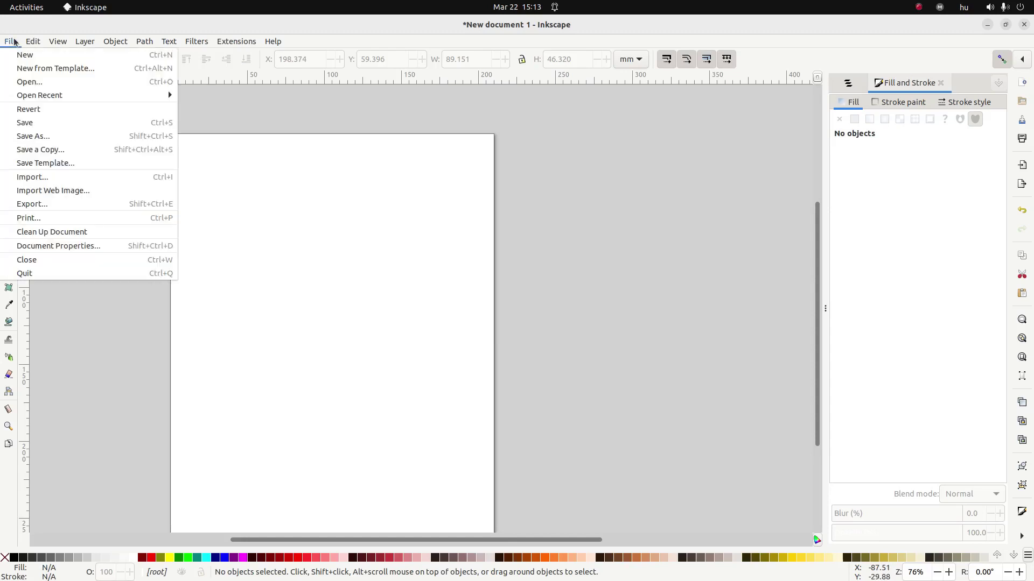
{"action": "left_click", "coordinate": [73, 246]}
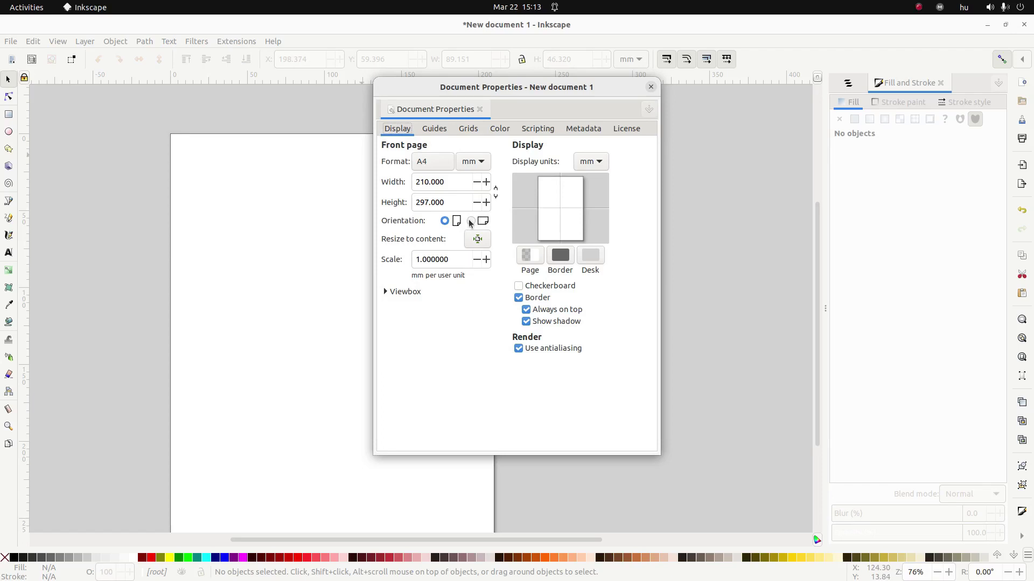
Step: Set the page to landscape orientation with a width of 1280 mm and a height of 720 mm
{"action": "left_click", "coordinate": [470, 222]}
{"action": "left_click_drag", "start_coordinate": [442, 181], "coordinate": [392, 164]}
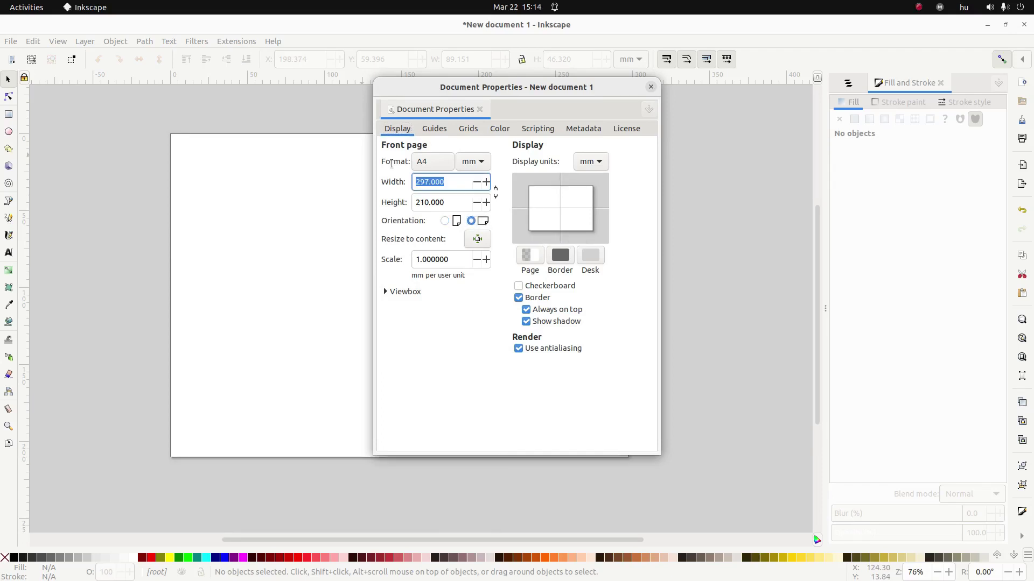
{"action": "type", "text": "1280"}
{"action": "key", "text": "Tab"}
{"action": "type", "text": "67"}
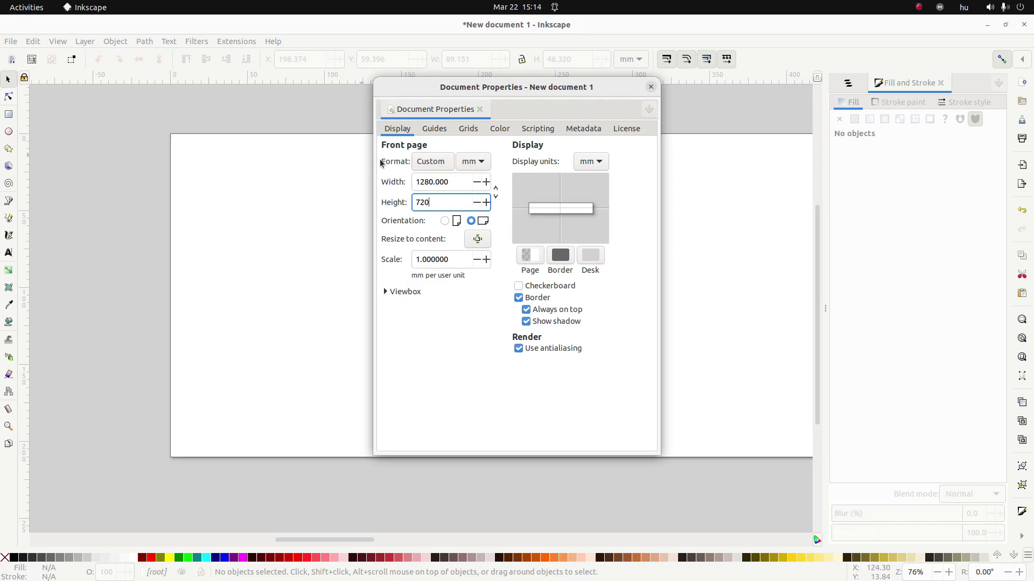
{"action": "key", "text": "Return"}
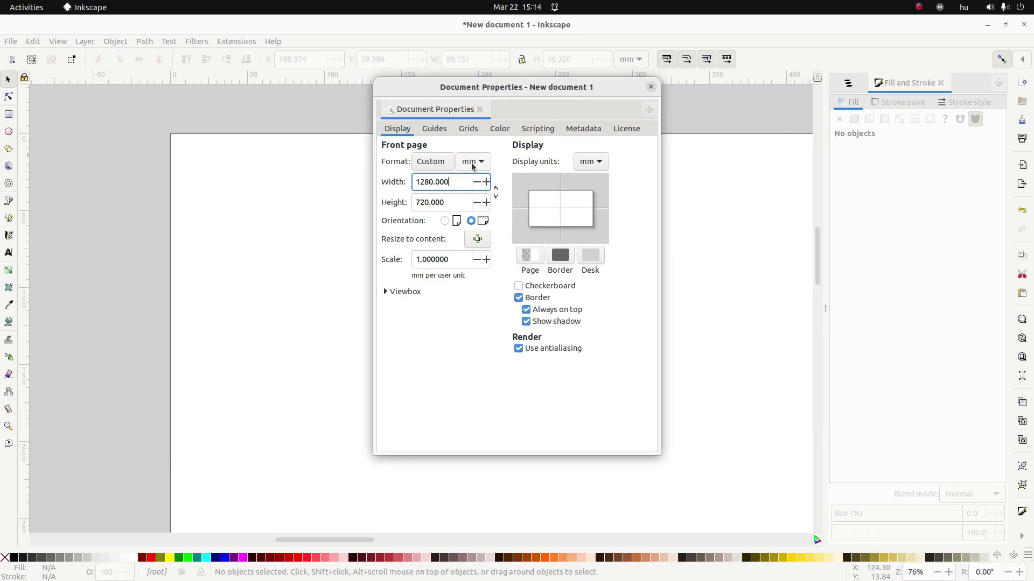
Step: Change the page format units to px, set the page size to 1280 by 720 px, and close the document properties
{"action": "left_click", "coordinate": [472, 161]}
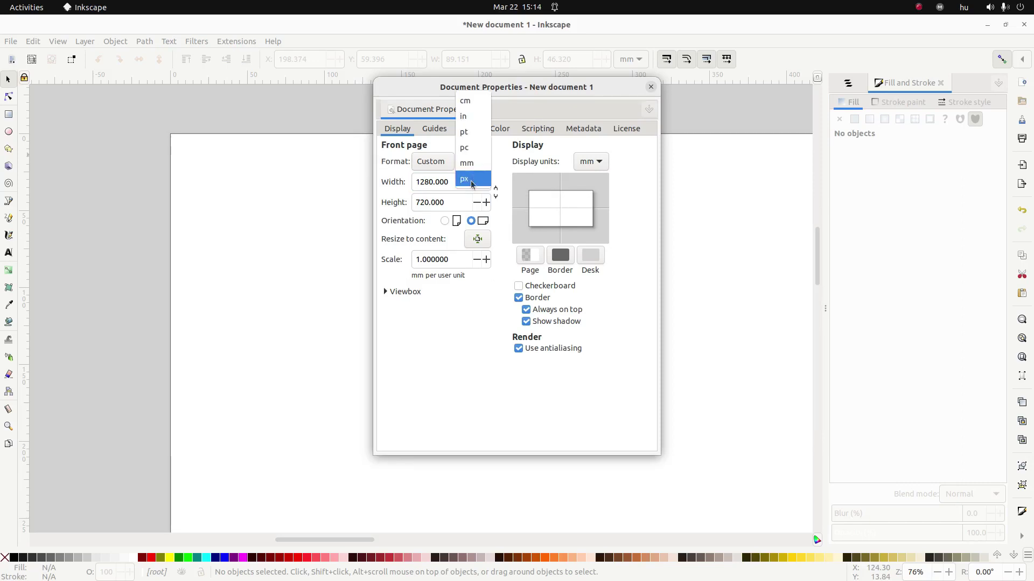
{"action": "left_click", "coordinate": [472, 183]}
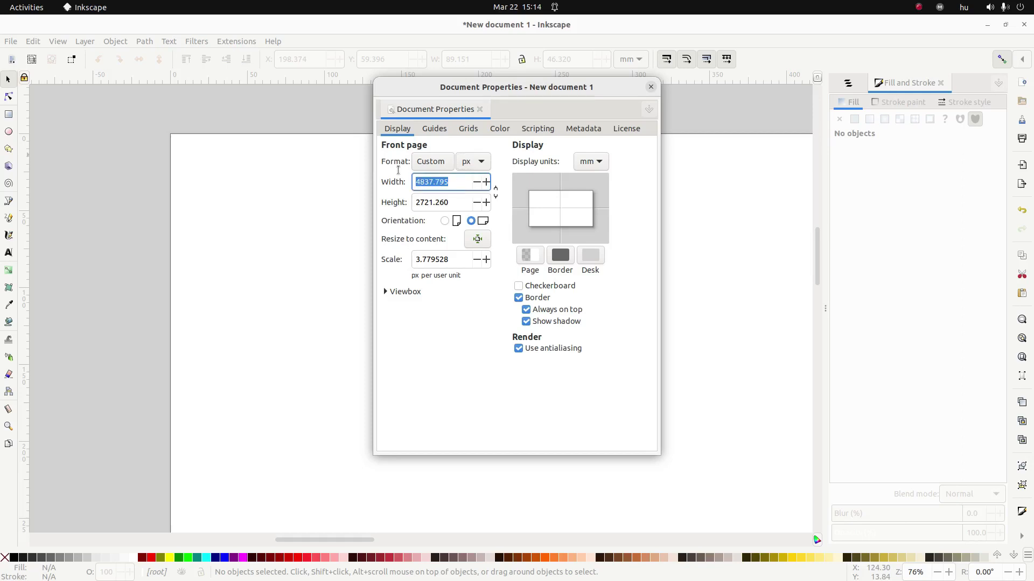
{"action": "type", "text": "1280"}
{"action": "key", "text": "Tab"}
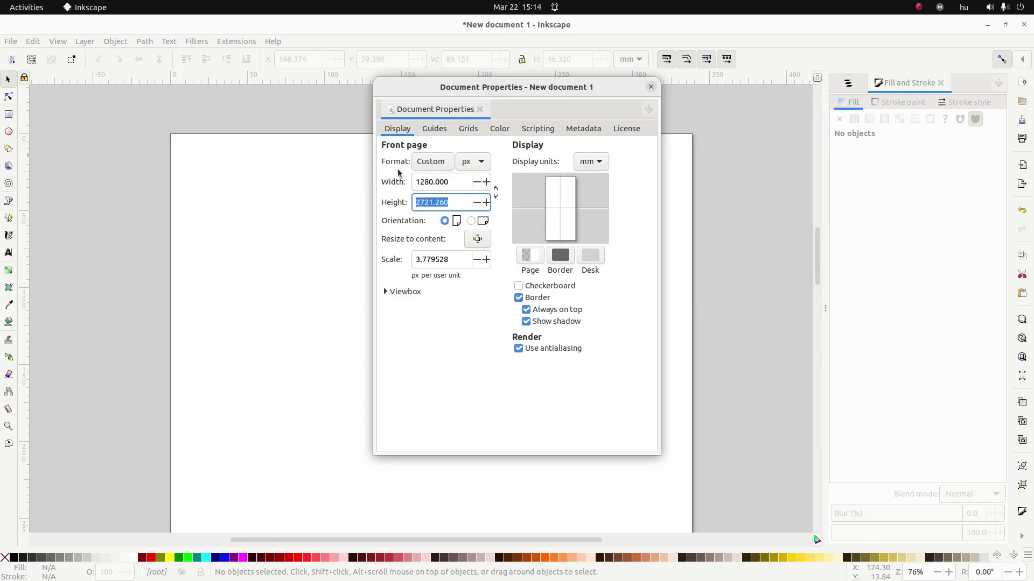
{"action": "type", "text": "720"}
{"action": "key", "text": "Return"}
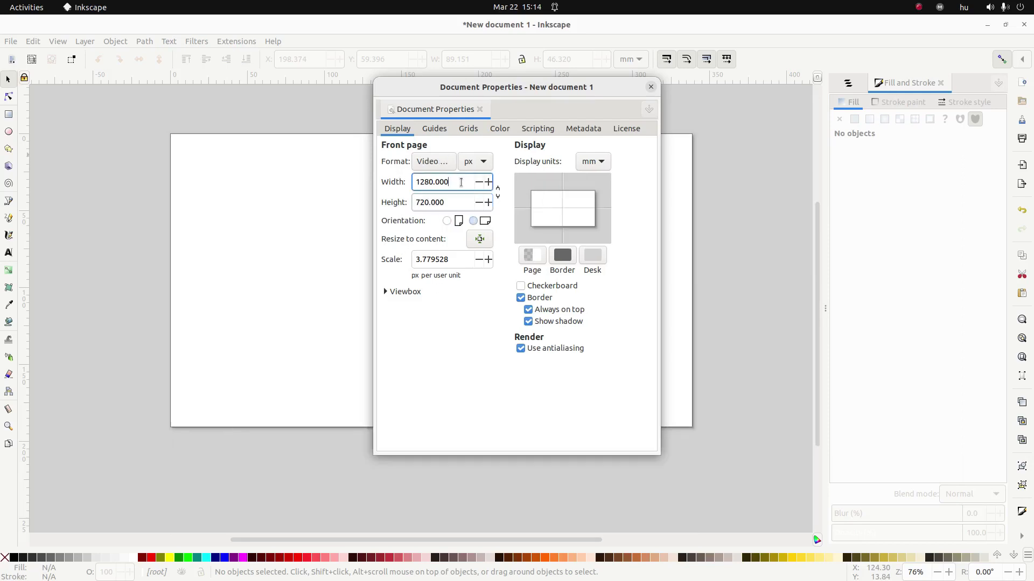
{"action": "left_click", "coordinate": [651, 86]}
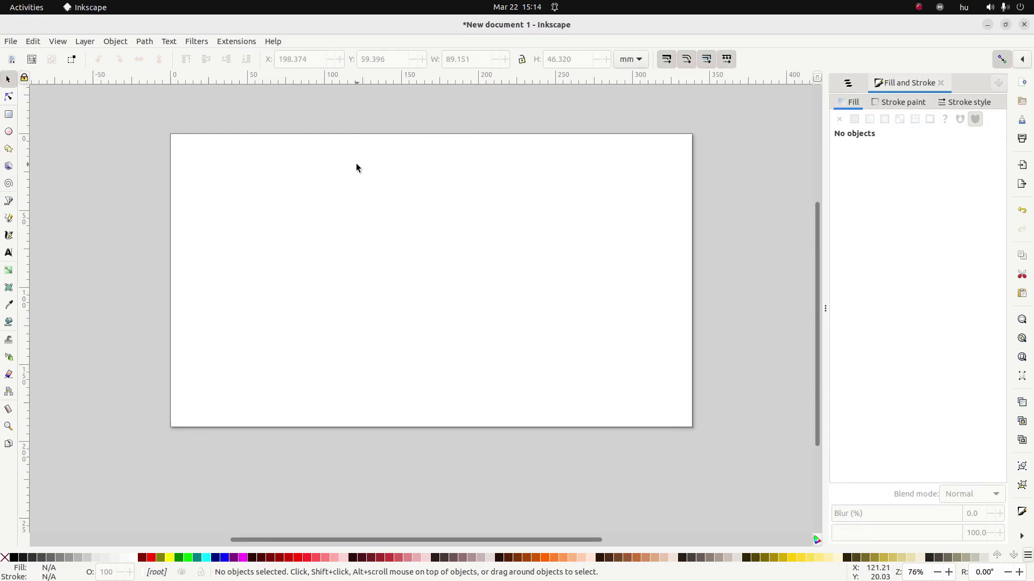
Step: Rename Layer 1 as Background
{"action": "left_click", "coordinate": [848, 83]}
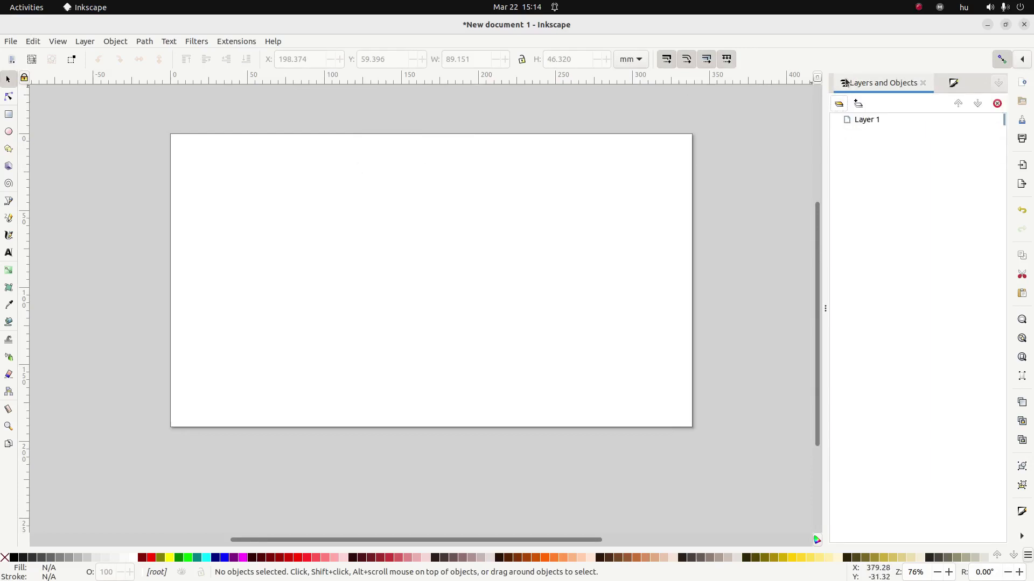
{"action": "left_click", "coordinate": [860, 124]}
{"action": "left_click", "coordinate": [858, 121]}
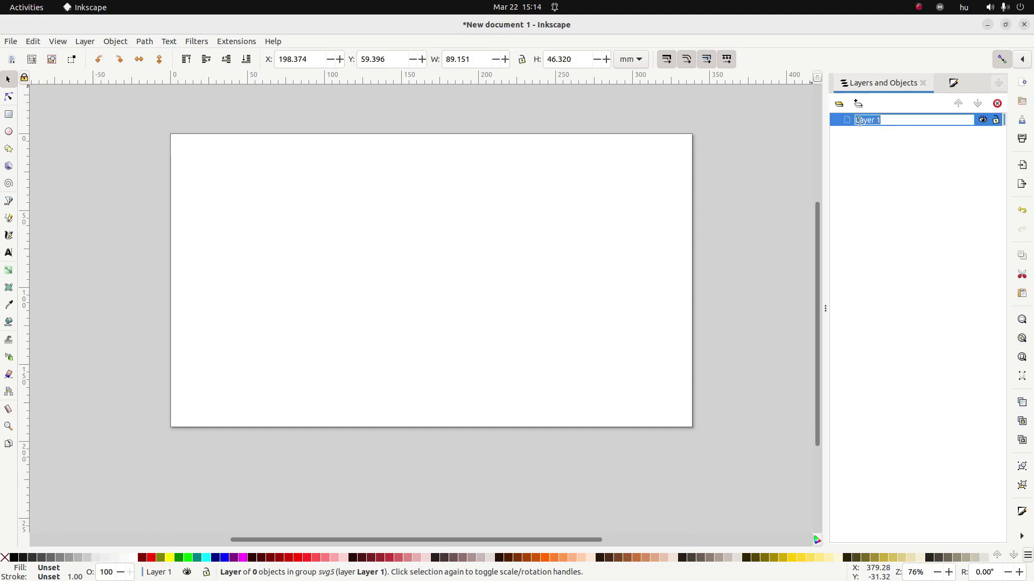
{"action": "type", "text": "Backgoundr"}
{"action": "key", "text": "Return"}
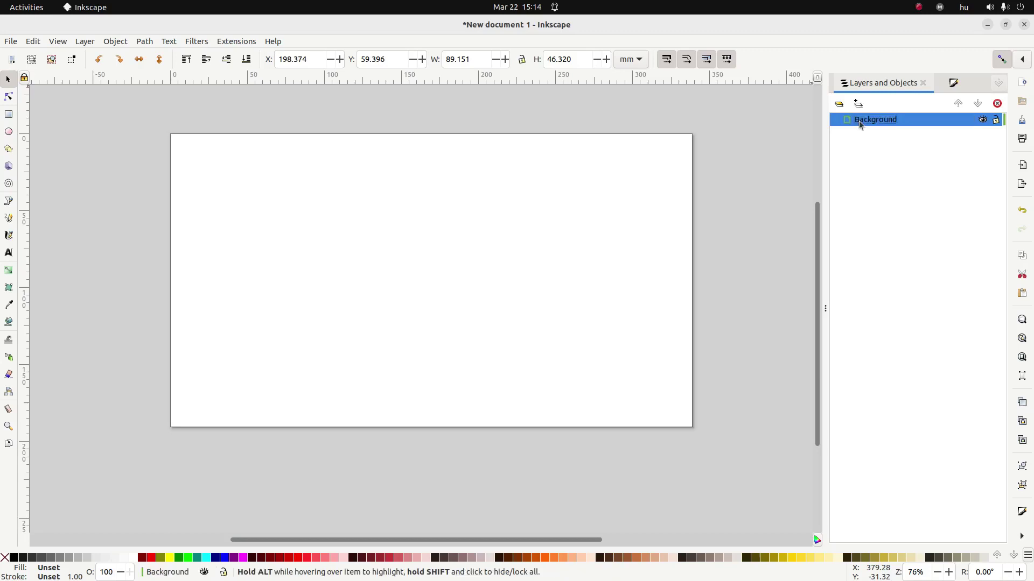
Step: Draw a rectangle about 108 mm wide and 67 mm high in the page's upper-left area and remove its stroke
{"action": "left_click", "coordinate": [9, 114]}
{"action": "left_click_drag", "start_coordinate": [229, 177], "coordinate": [395, 280]}
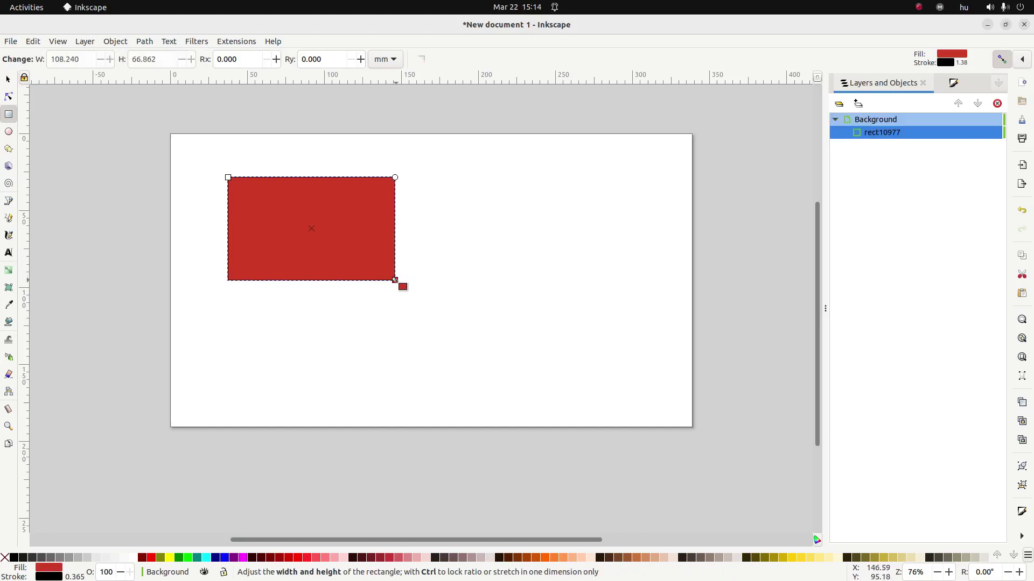
{"action": "left_click", "coordinate": [952, 87]}
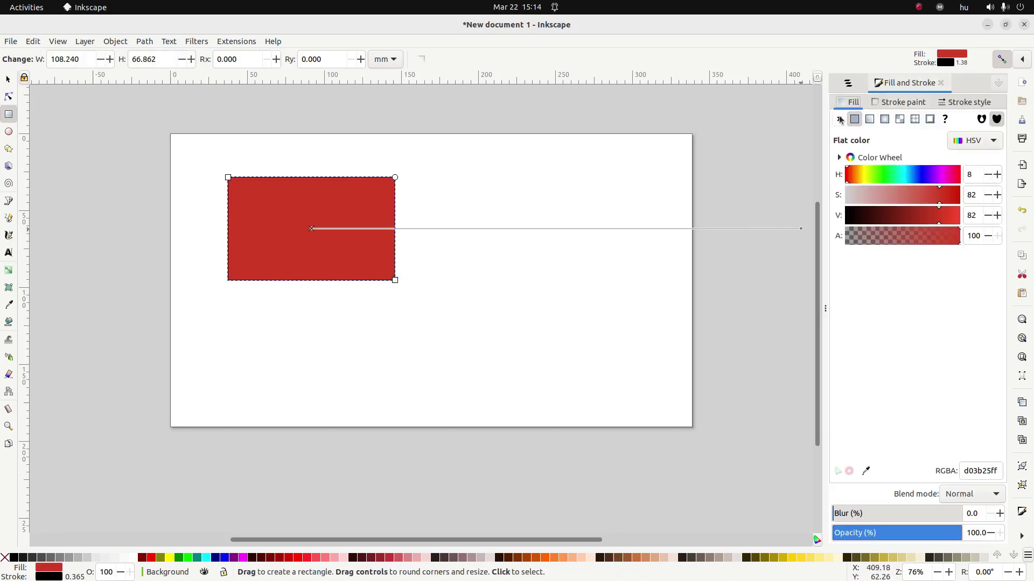
{"action": "left_click", "coordinate": [877, 105]}
{"action": "left_click", "coordinate": [839, 119]}
Step: Set the rectangle's flat fill to dark blue with HSV values 236, 53 and 35 (RGBA 2a2d5aff)
{"action": "left_click", "coordinate": [854, 102]}
{"action": "left_click", "coordinate": [920, 175]}
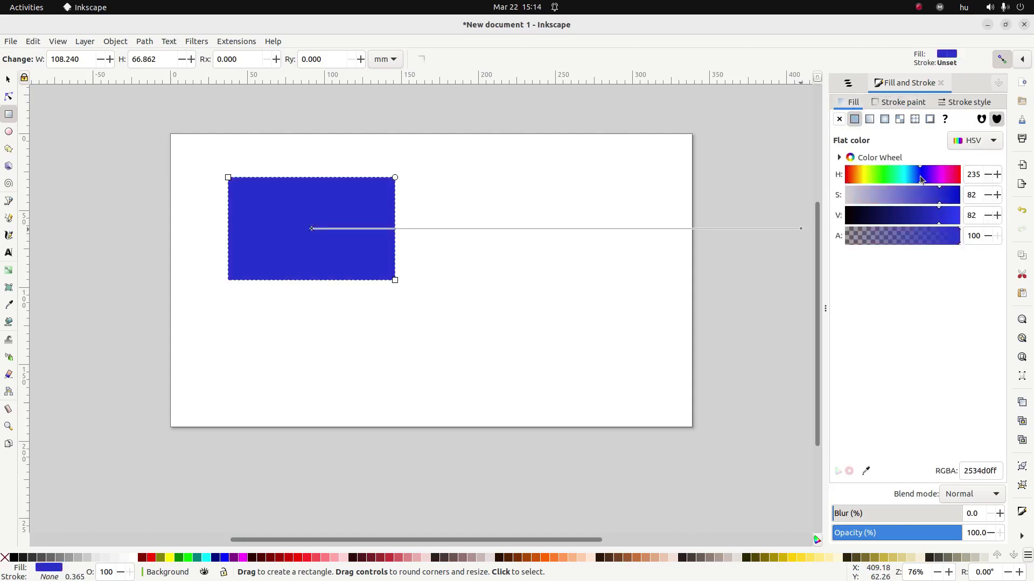
{"action": "left_click", "coordinate": [917, 201]}
{"action": "left_click", "coordinate": [887, 216]}
{"action": "left_click", "coordinate": [913, 197]}
{"action": "left_click", "coordinate": [926, 196]}
{"action": "left_click", "coordinate": [901, 216]}
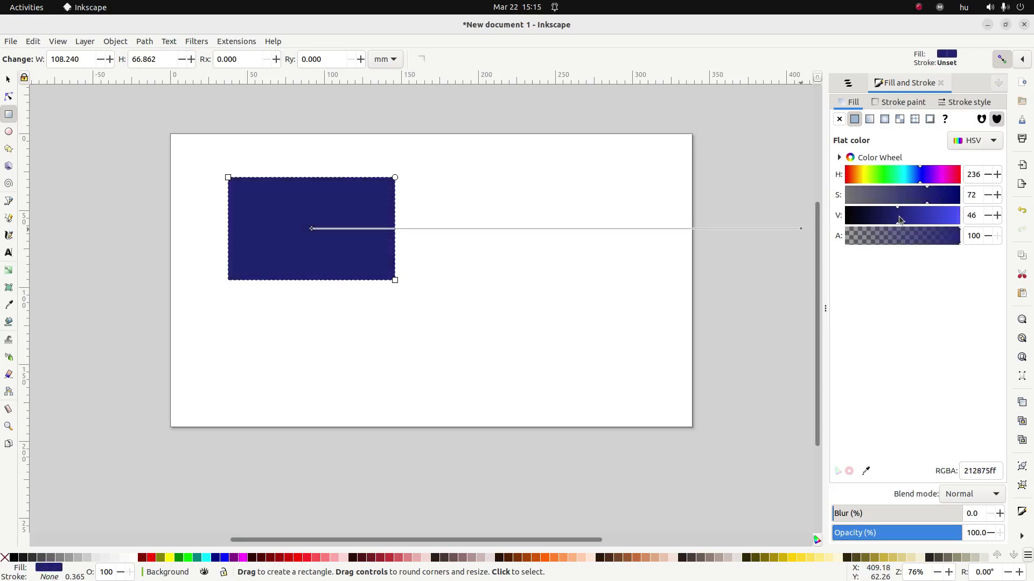
{"action": "left_click", "coordinate": [906, 195]}
{"action": "left_click", "coordinate": [889, 218]}
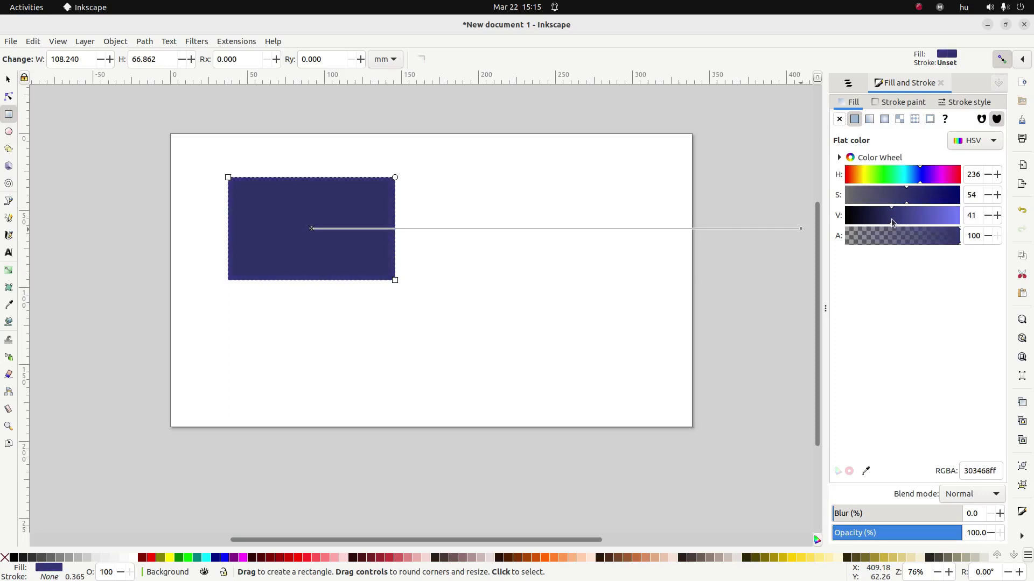
{"action": "left_click", "coordinate": [885, 217]}
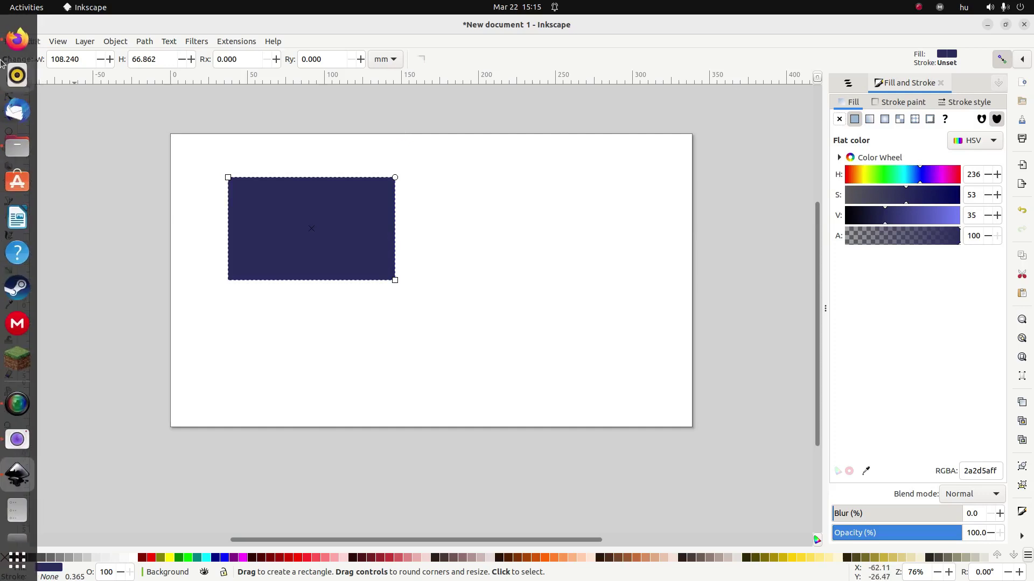
Step: Move the rectangle so its upper-left corner snaps to the page's upper-left corner at X 0, Y 0
{"action": "left_click", "coordinate": [8, 80]}
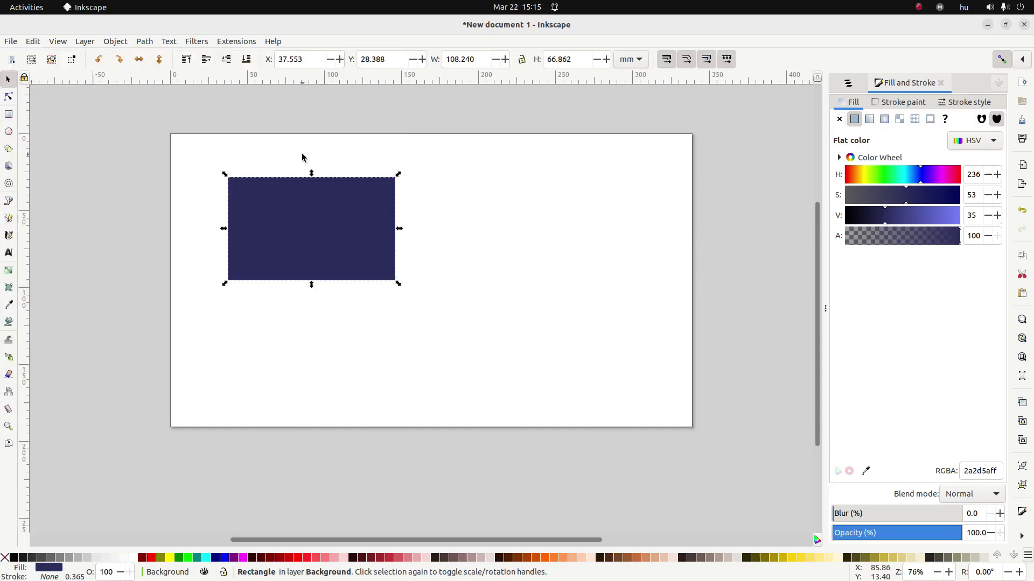
{"action": "left_click_drag", "start_coordinate": [272, 234], "coordinate": [208, 195]}
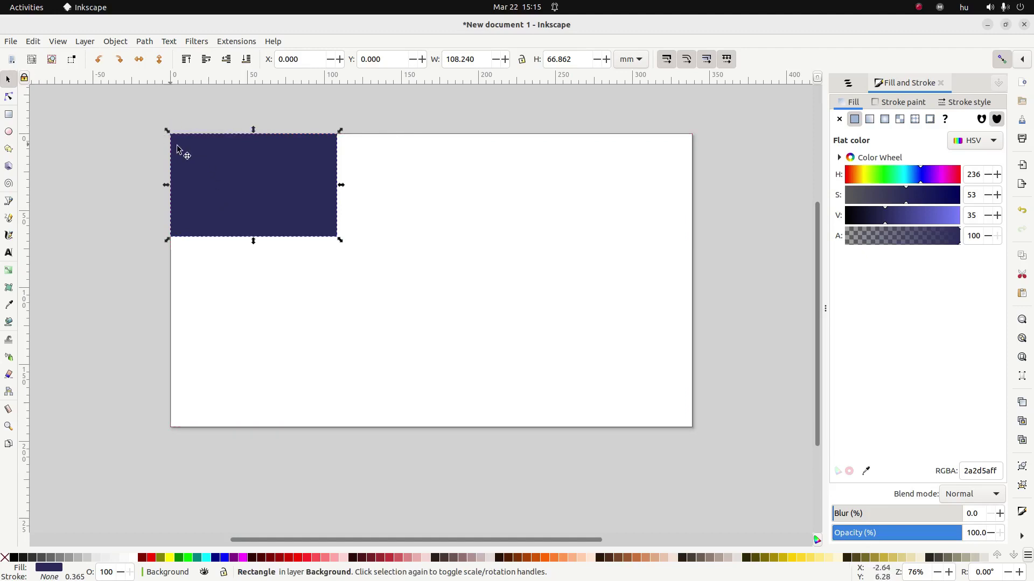
Step: Review the advanced snapping options, including page borders, and reset snapping to simple mode
{"action": "left_click", "coordinate": [1020, 60]}
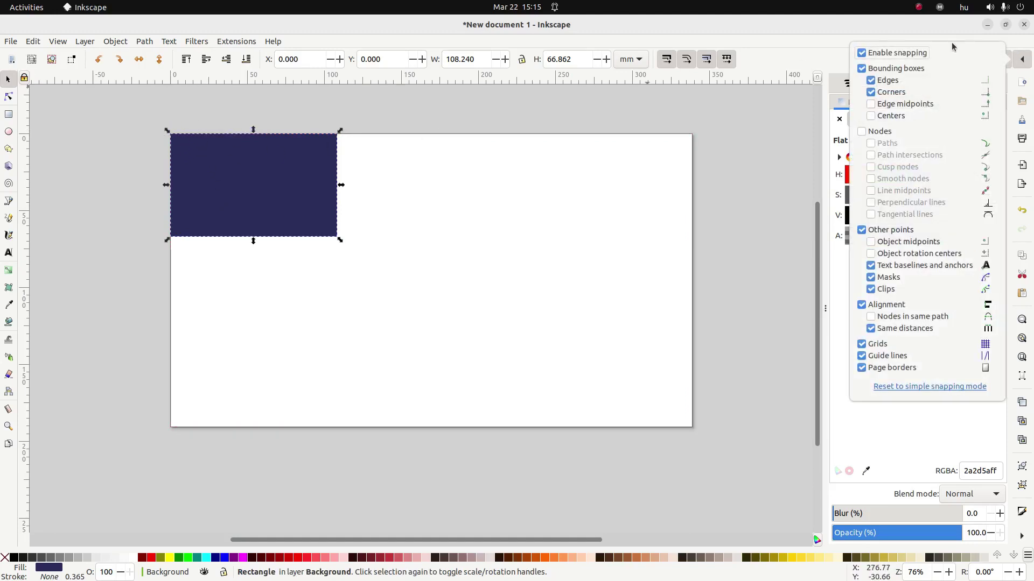
{"action": "left_click", "coordinate": [902, 389]}
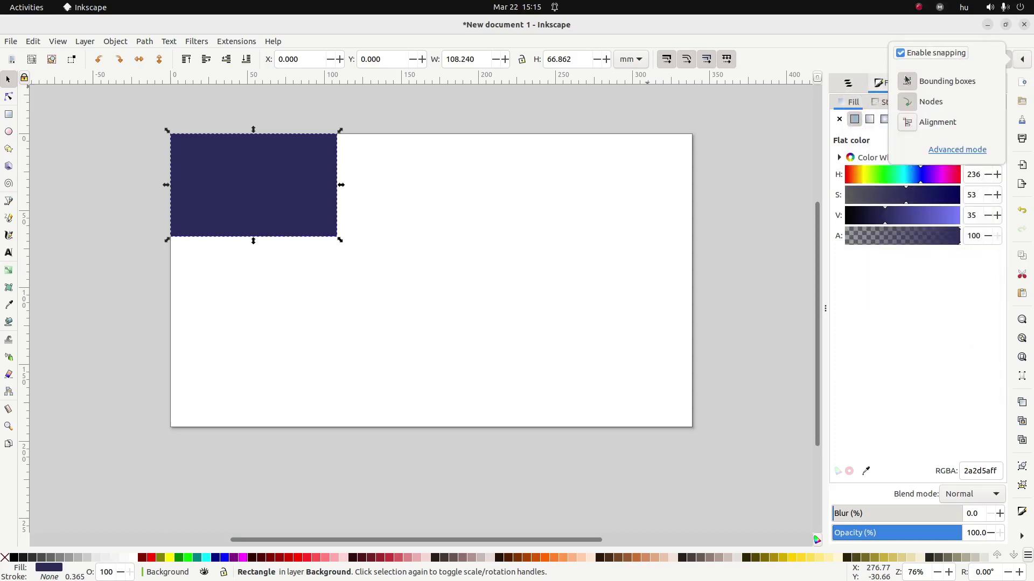
{"action": "left_click", "coordinate": [911, 105]}
{"action": "left_click", "coordinate": [948, 150]}
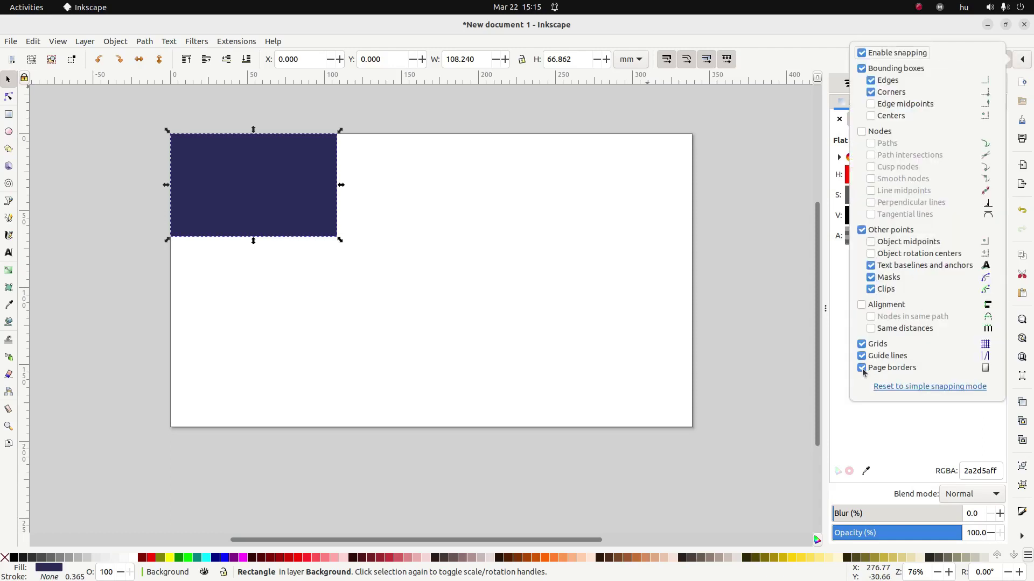
{"action": "left_click", "coordinate": [917, 388]}
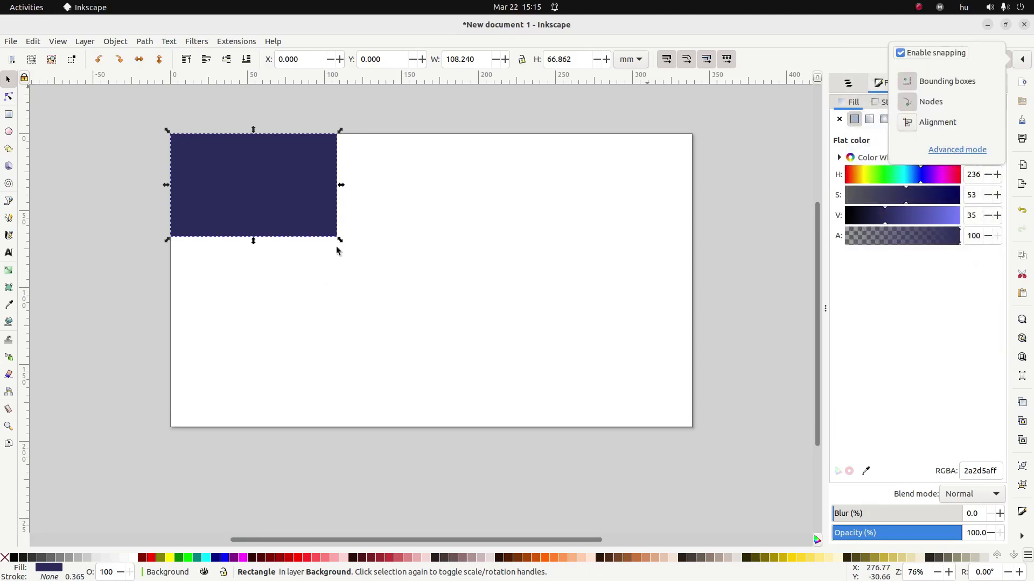
Step: Scale the rectangle from its lower-right corner to cover the whole page, 338.667 mm wide and 190.5 mm high
{"action": "left_click", "coordinate": [515, 321]}
{"action": "left_click", "coordinate": [454, 256]}
{"action": "left_click", "coordinate": [315, 218]}
{"action": "mouse_move", "coordinate": [341, 245]}
{"action": "left_mouse_down"}
{"action": "mouse_move", "coordinate": [675, 405]}
{"action": "mouse_move", "coordinate": [693, 432]}
{"action": "left_mouse_up"}
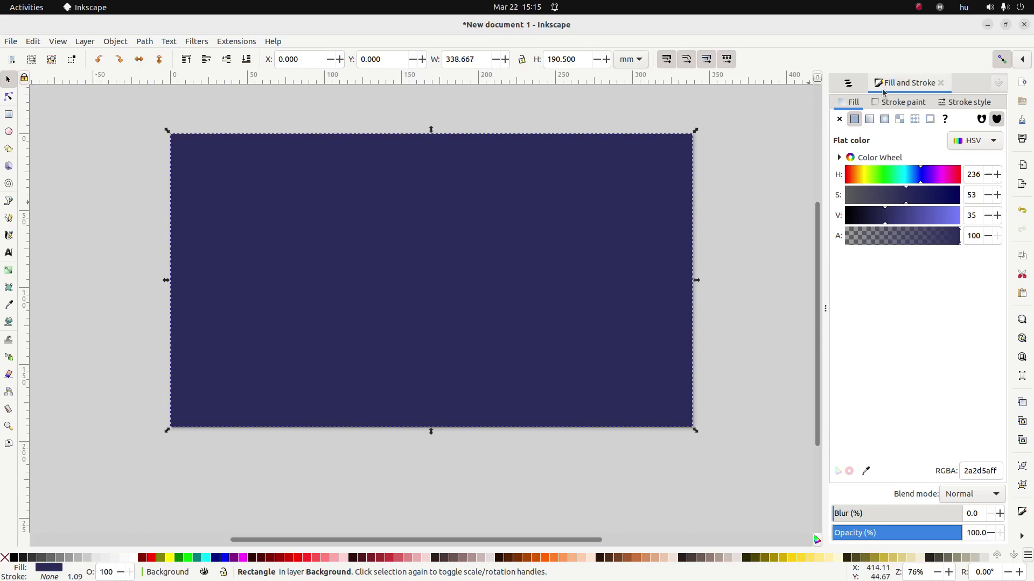
Step: Save the document as Thumbnail.svg in the temp folder on the Desktop, in Inkscape SVG format
{"action": "key", "text": "ctrl"}
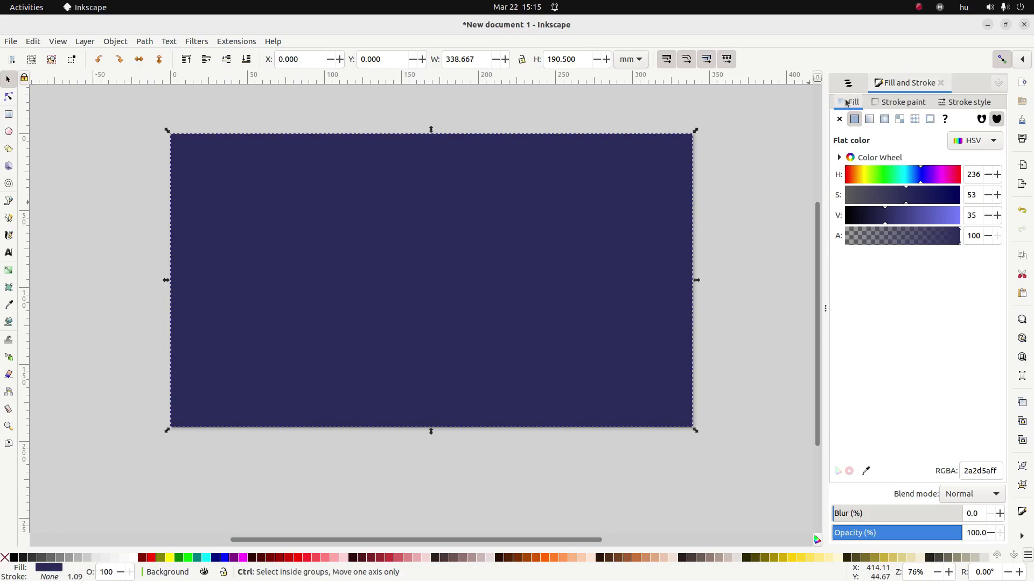
{"action": "key", "text": "ctrl+s"}
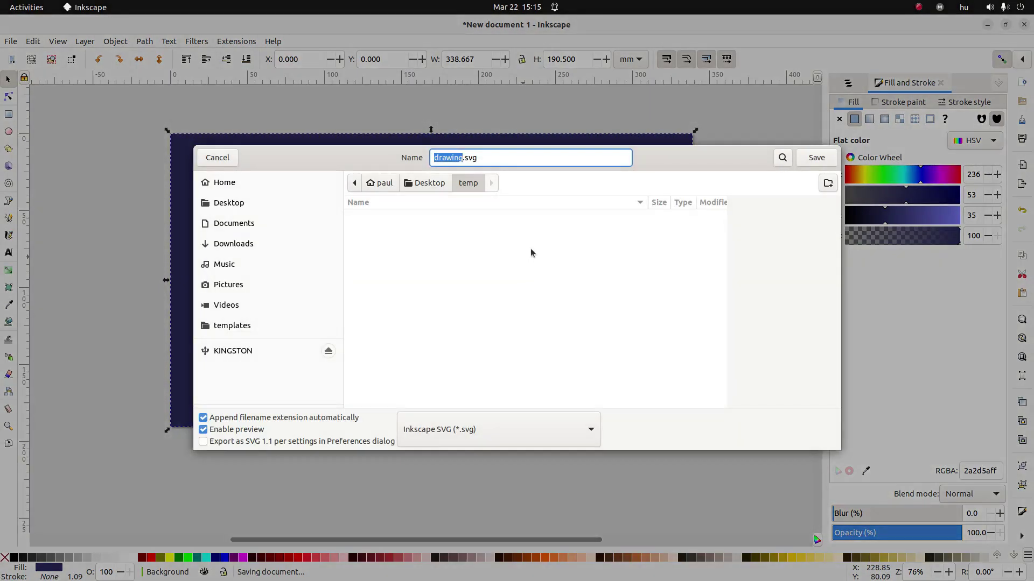
{"action": "type", "text": "Thumbn"}
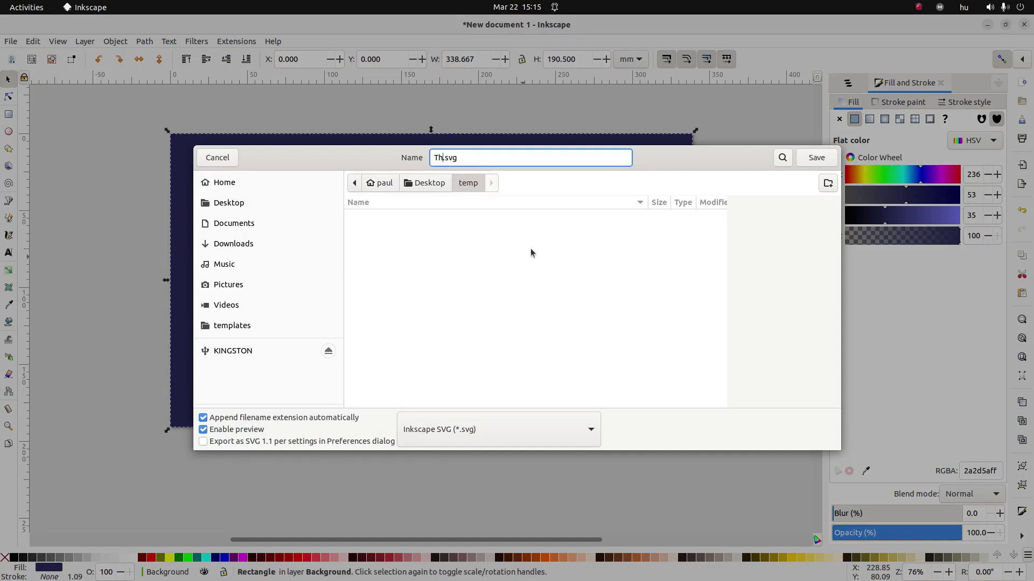
{"action": "type", "text": "ail"}
{"action": "key", "text": "Return"}
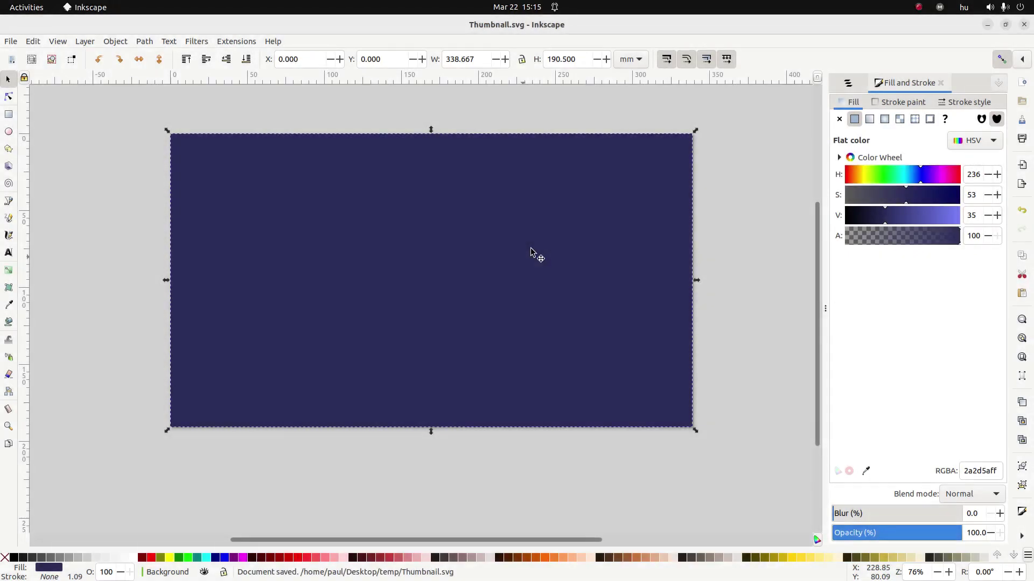
Step: Lock the Background layer in the layer list
{"action": "left_click", "coordinate": [848, 82]}
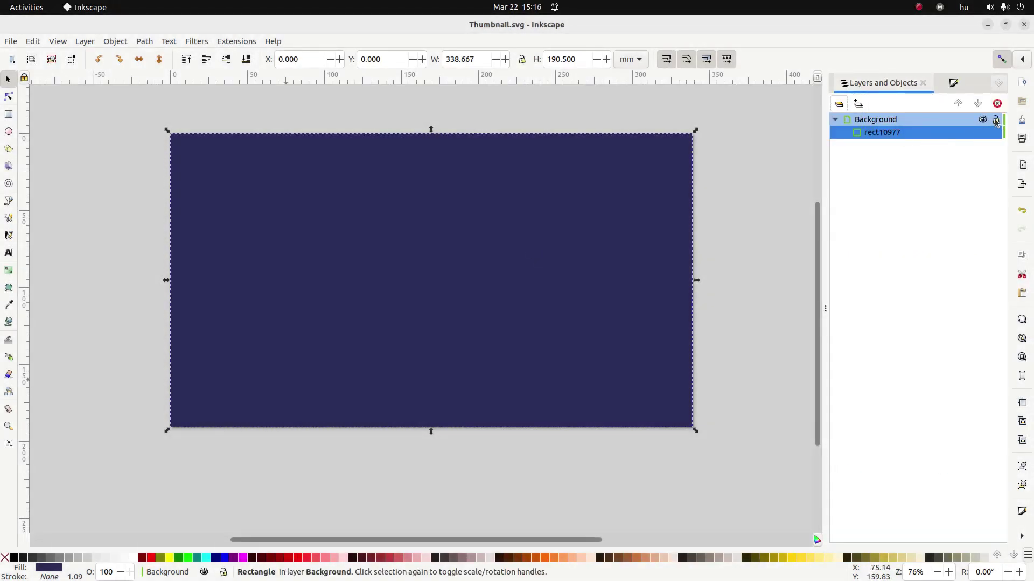
{"action": "left_click", "coordinate": [995, 121]}
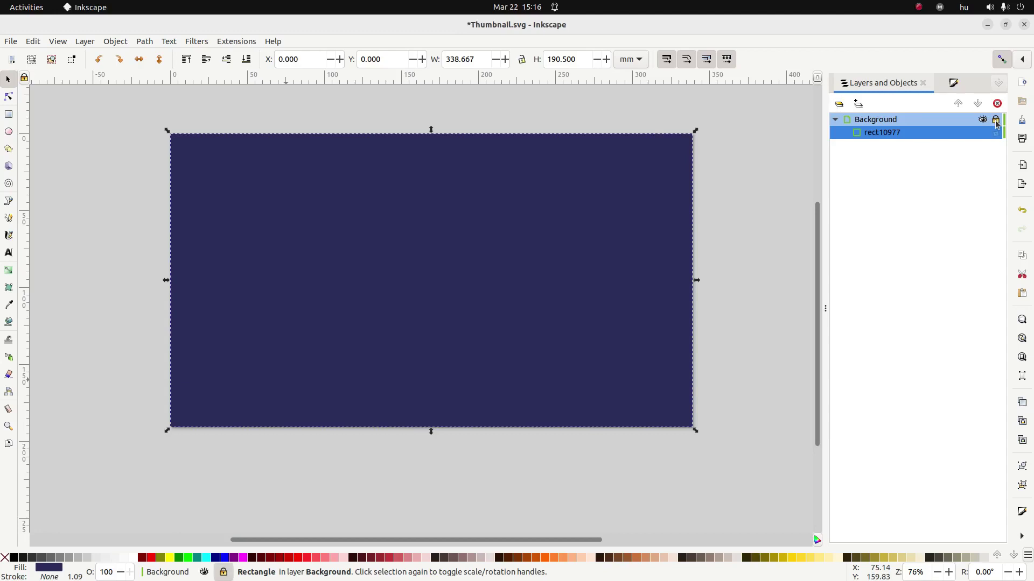
Step: Add a new layer named Text above the Background layer
{"action": "left_click", "coordinate": [858, 106]}
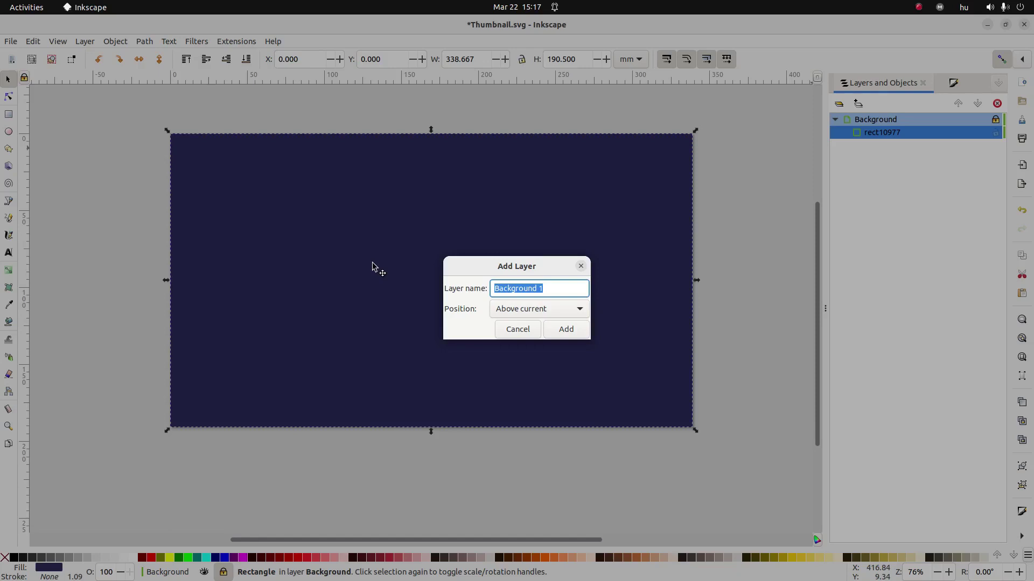
{"action": "type", "text": "Text"}
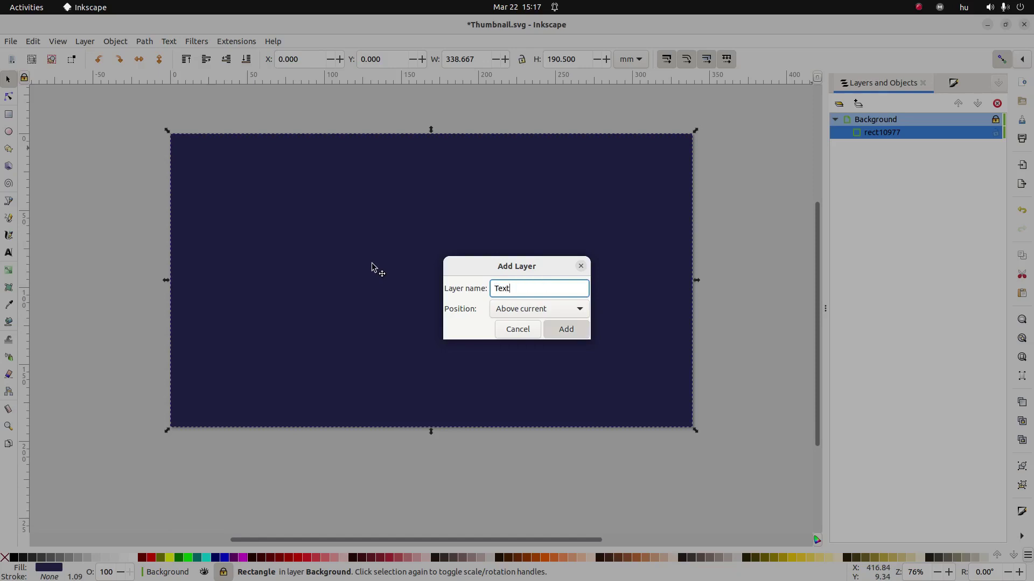
{"action": "key", "text": "Return"}
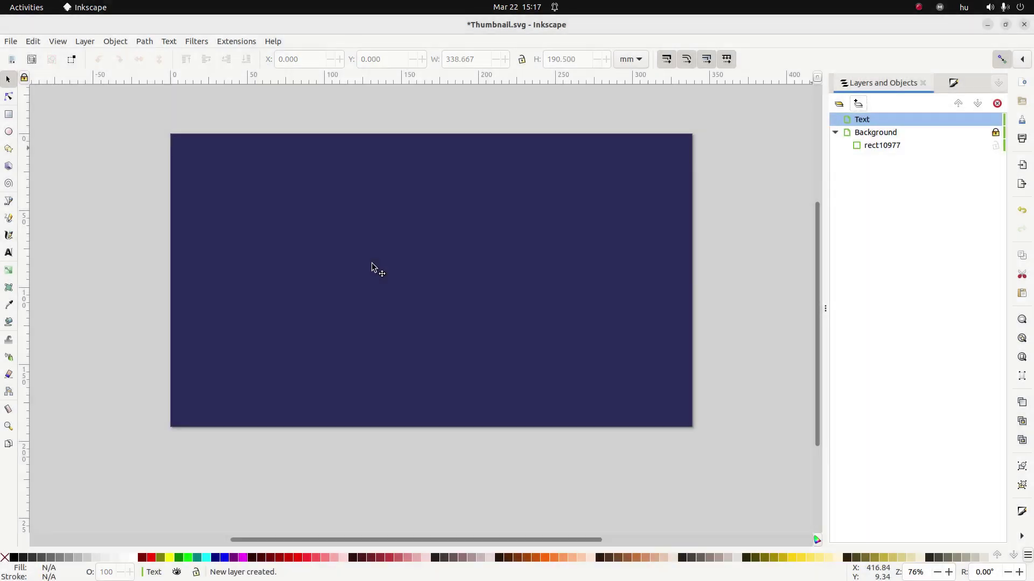
Step: Restrict the object list to layers only and make the Text layer active
{"action": "left_click", "coordinate": [878, 145]}
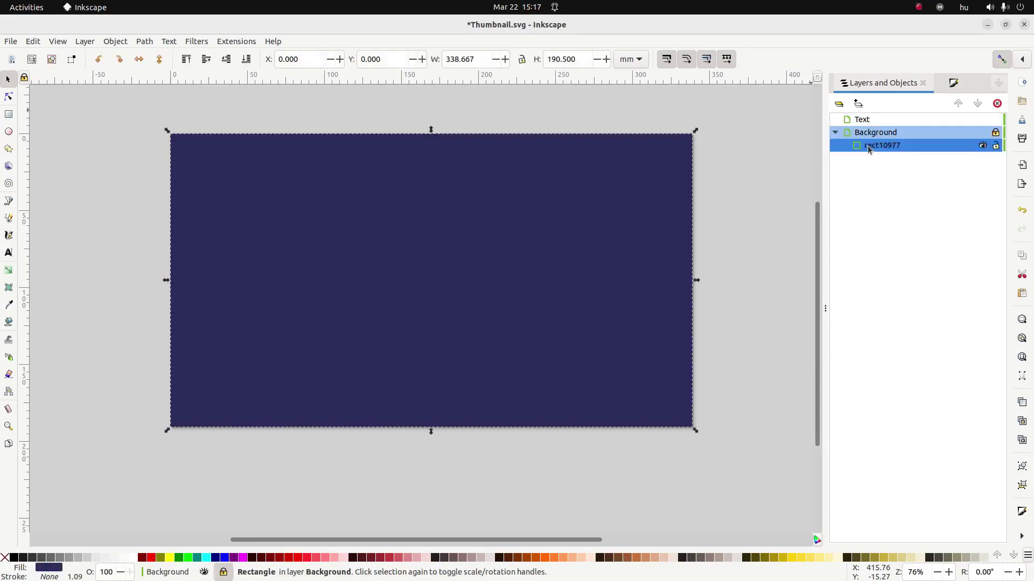
{"action": "left_click", "coordinate": [840, 104]}
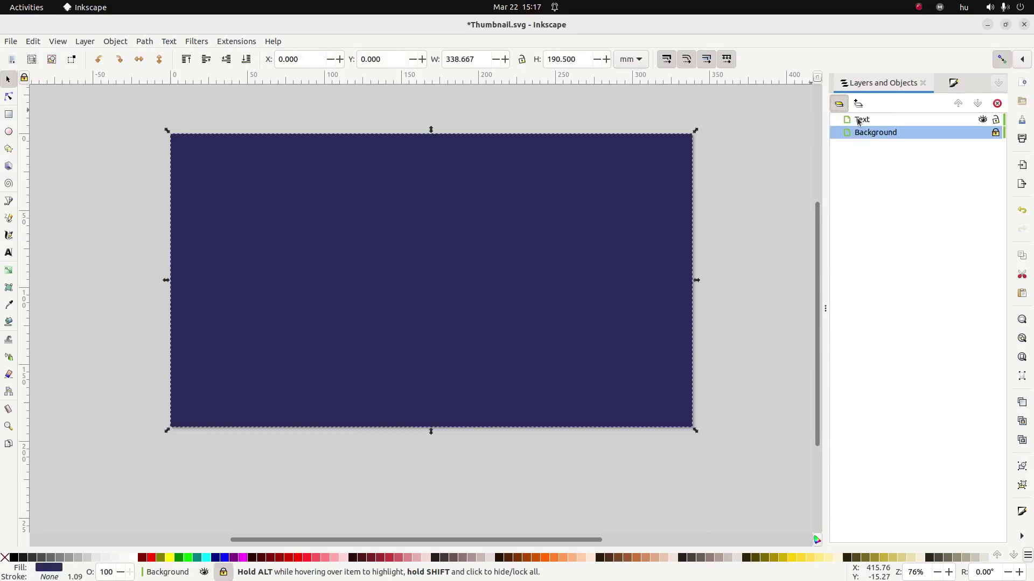
{"action": "left_click", "coordinate": [878, 119]}
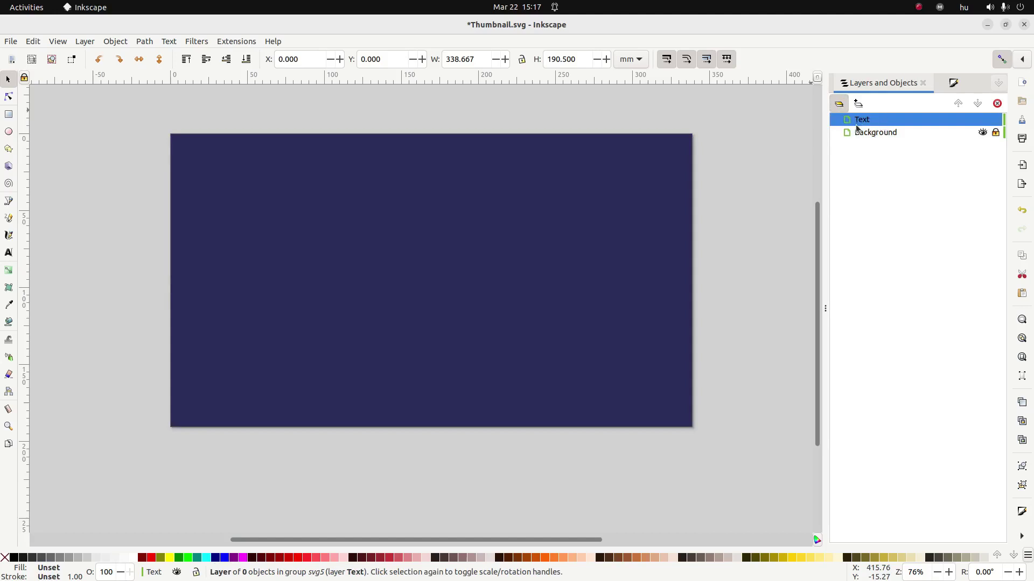
Step: Add the title text "Making thumbnails in Inkscape" near the upper part of the page
{"action": "left_click", "coordinate": [8, 253]}
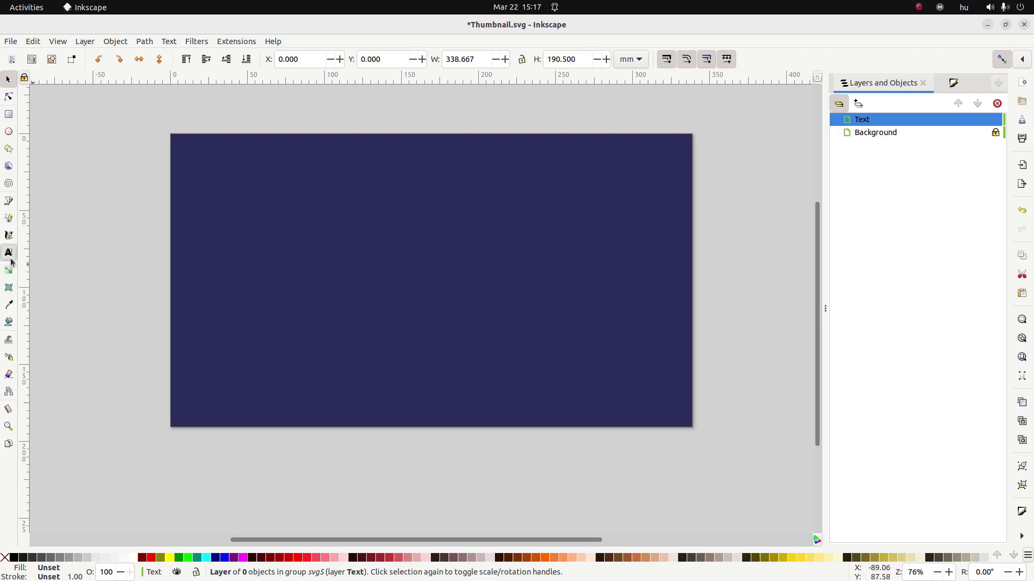
{"action": "left_click", "coordinate": [243, 189]}
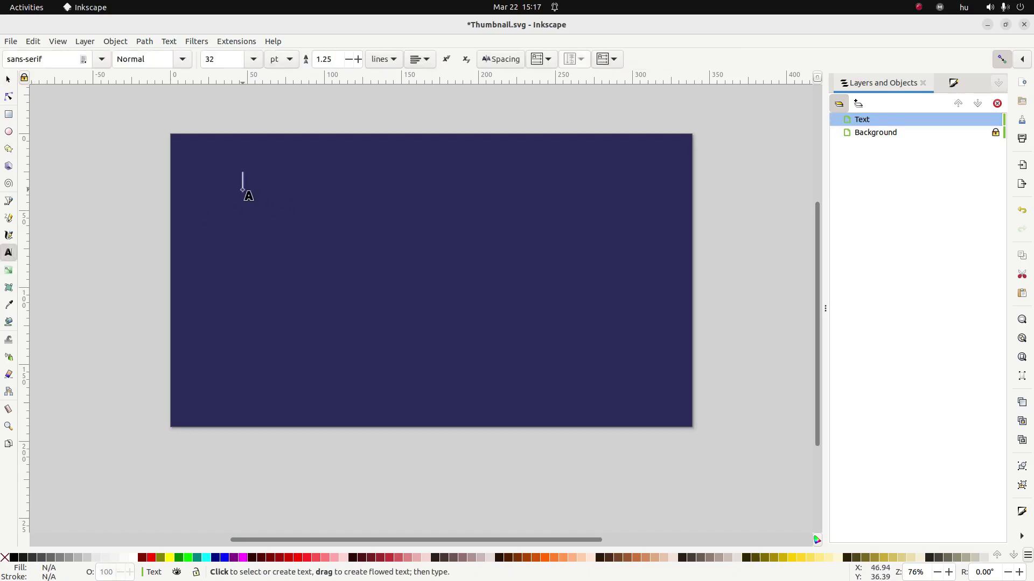
{"action": "type", "text": "Making thuz"}
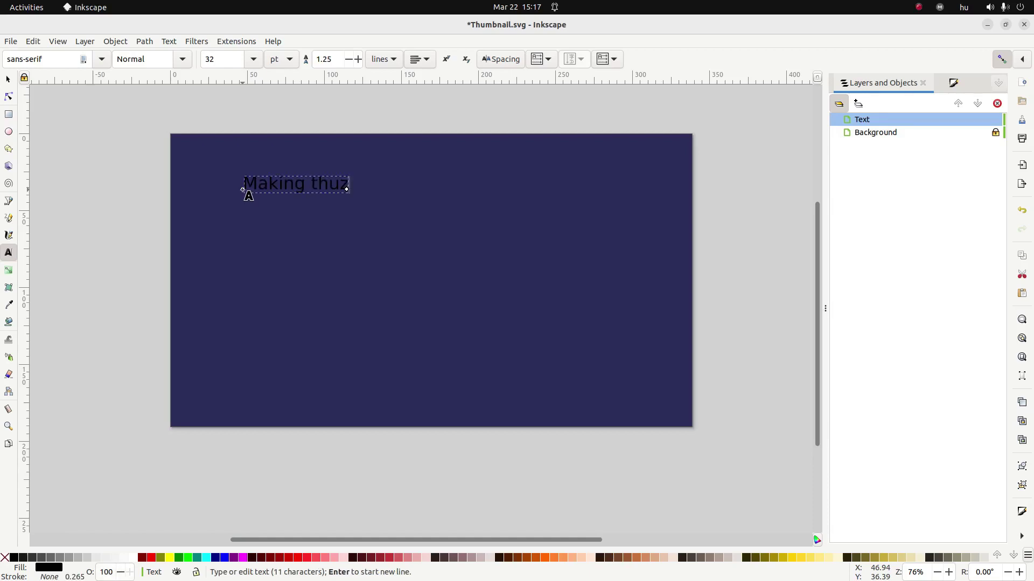
{"action": "key", "text": "BackSpace"}
{"action": "type", "text": "mbnails in Inkscape"}
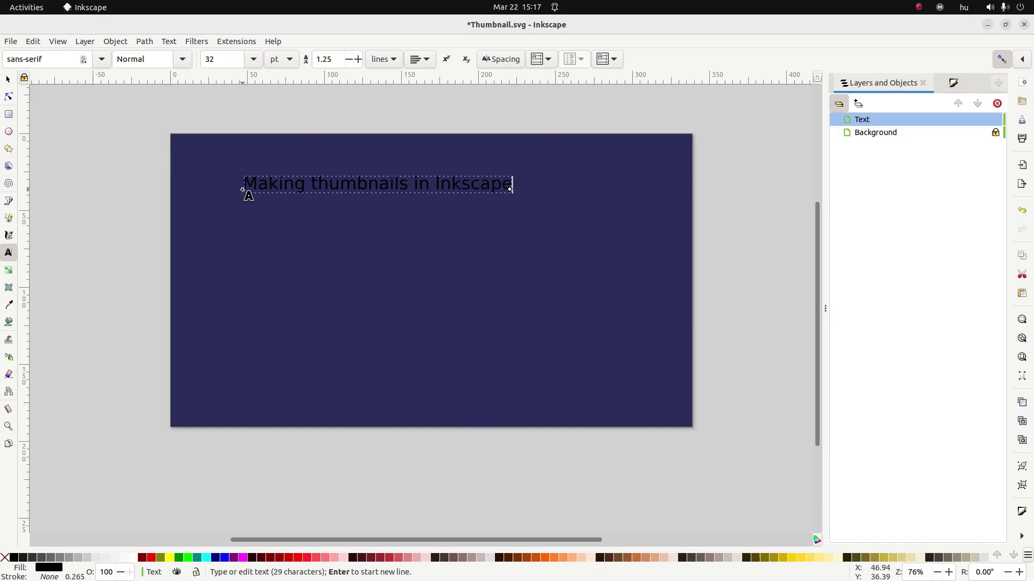
{"action": "key", "text": "Escape"}
{"action": "left_click", "coordinate": [8, 79]}
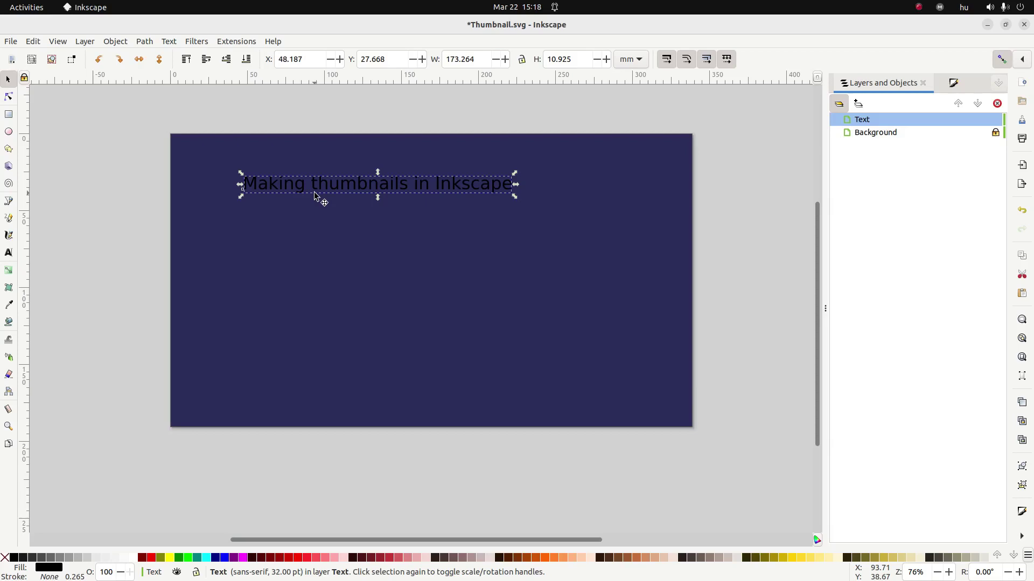
Step: Select the whole title text and change its font to Arial Black
{"action": "left_click", "coordinate": [8, 253]}
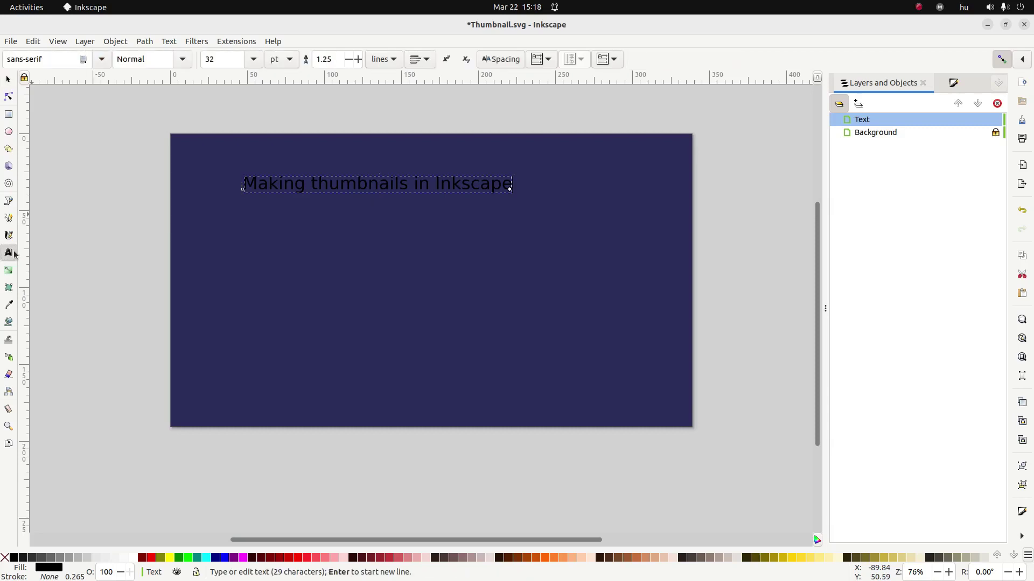
{"action": "double_click", "coordinate": [357, 185]}
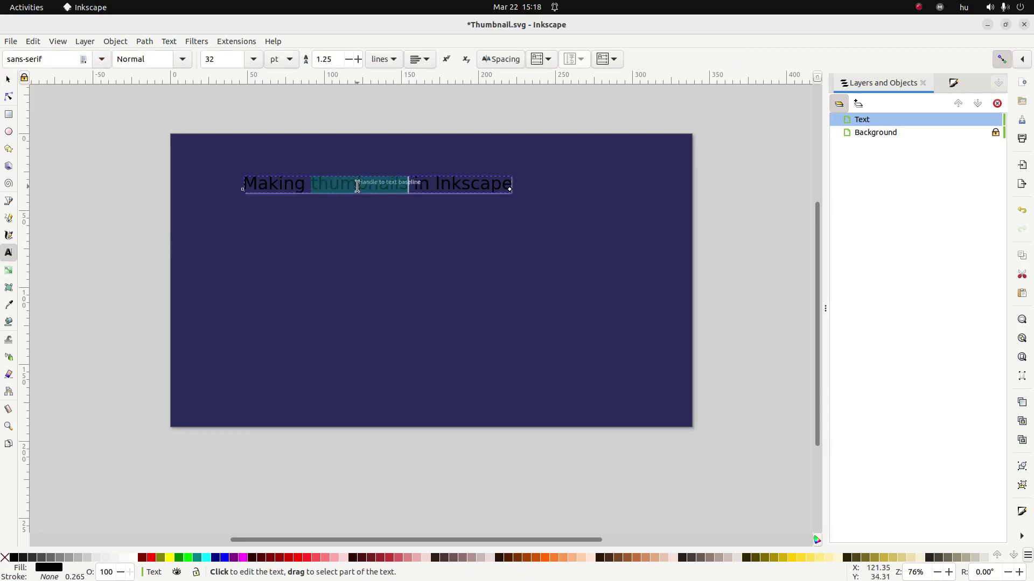
{"action": "triple_click", "coordinate": [356, 186]}
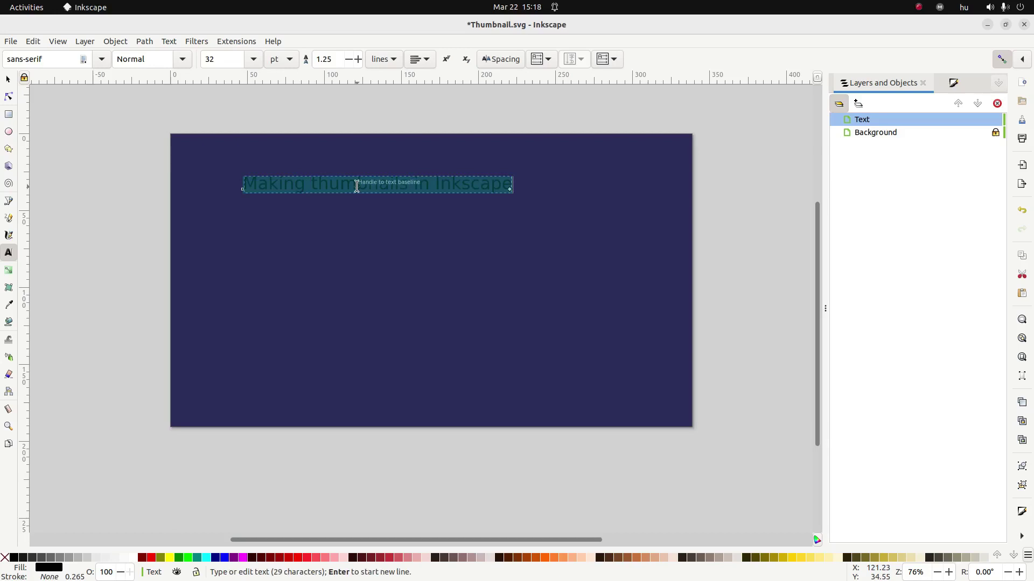
{"action": "left_click", "coordinate": [102, 61]}
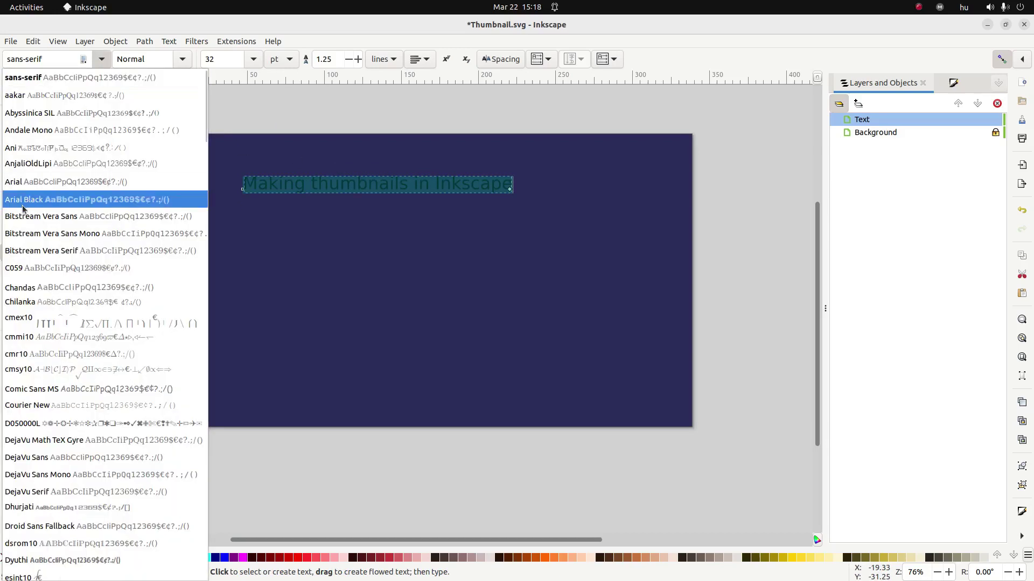
{"action": "left_click", "coordinate": [47, 201]}
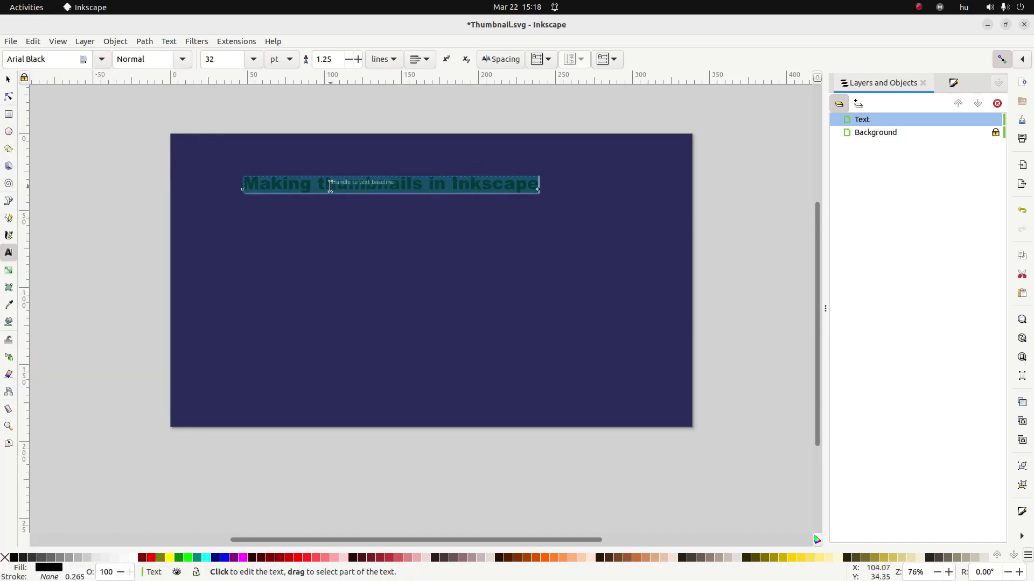
Step: Scale the title uniformly to about 320 mm wide and position it across the page's upper edge at about X 7.8, Y 14.2 mm
{"action": "left_click", "coordinate": [7, 81]}
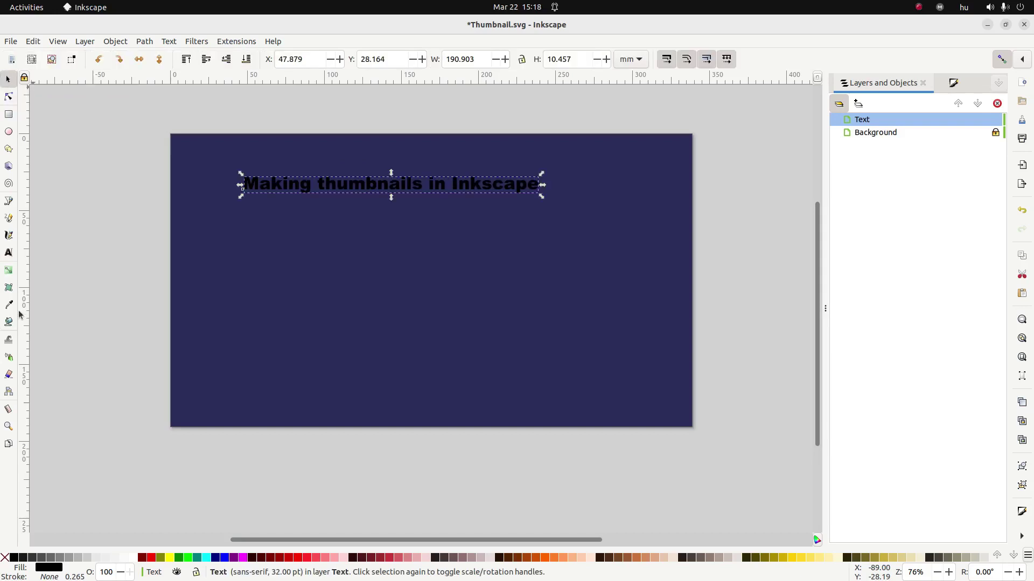
{"action": "left_click", "coordinate": [8, 252]}
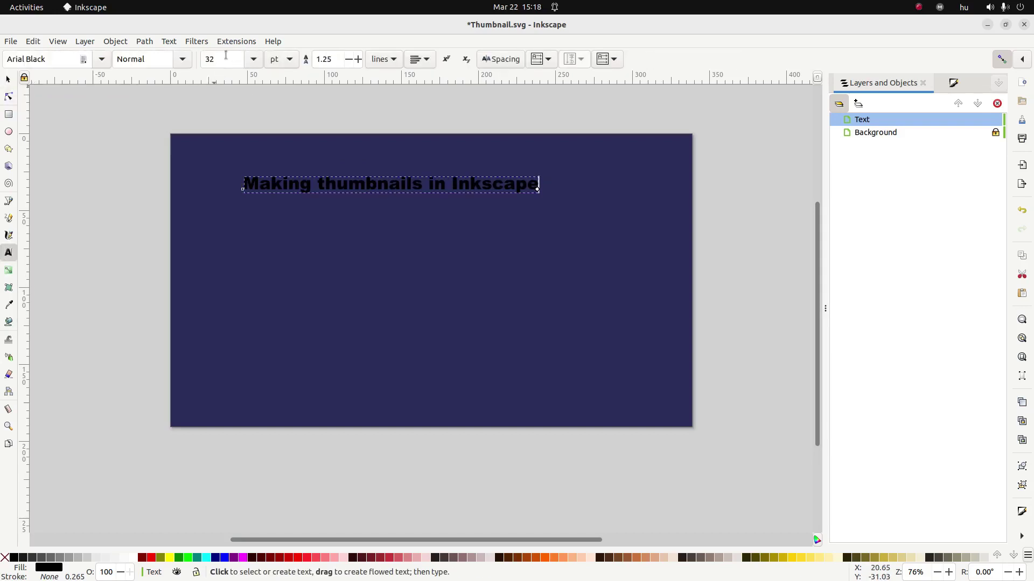
{"action": "left_click", "coordinate": [8, 81]}
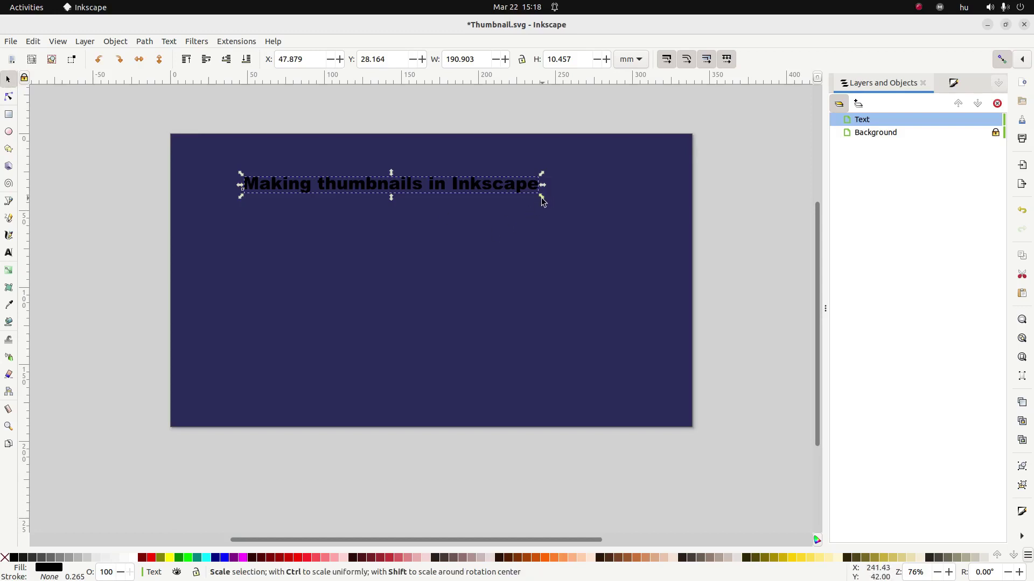
{"action": "left_click_drag", "start_coordinate": [541, 198], "coordinate": [754, 272]}
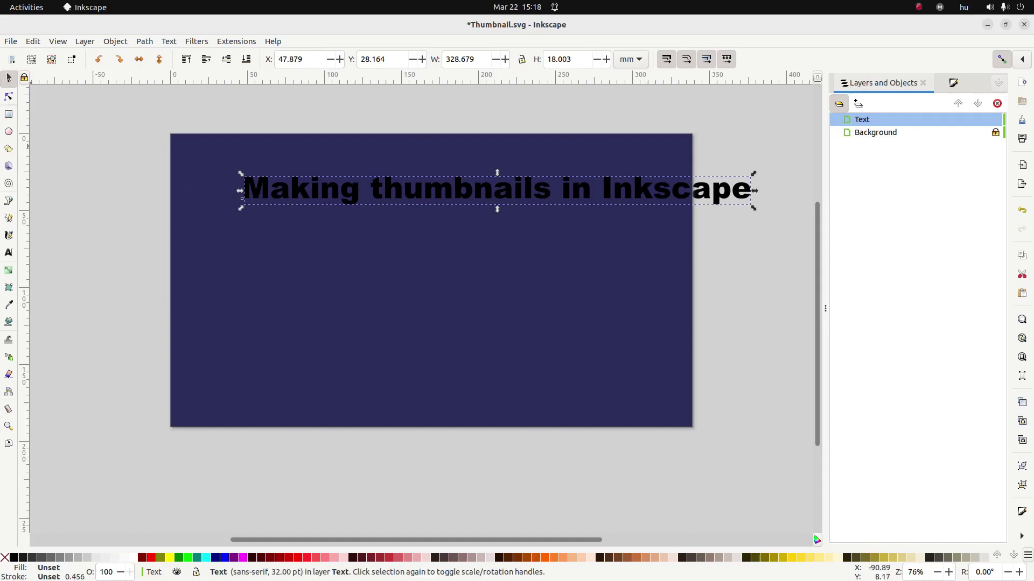
{"action": "left_click_drag", "start_coordinate": [352, 195], "coordinate": [289, 169]}
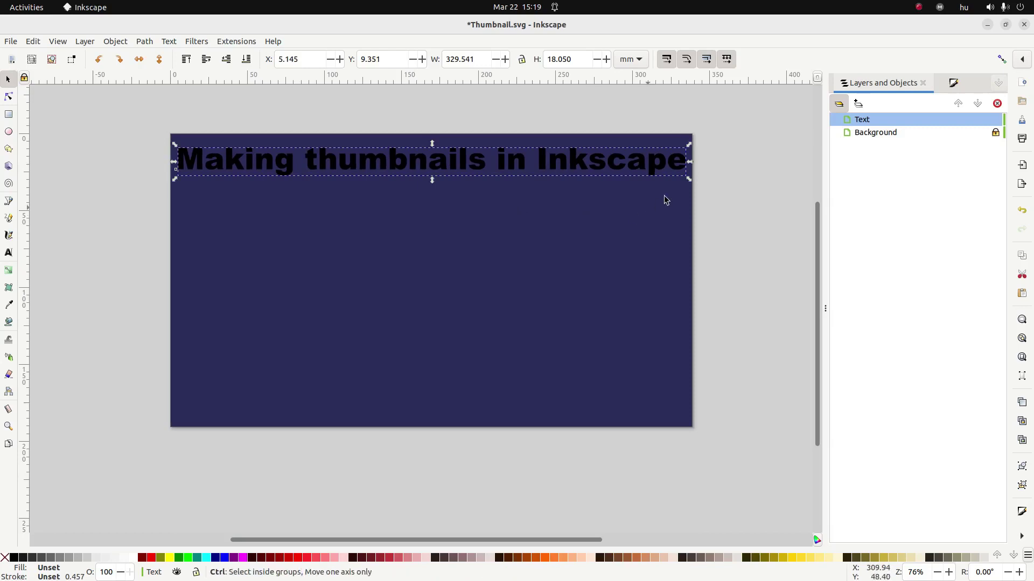
{"action": "left_click_drag", "start_coordinate": [689, 181], "coordinate": [674, 180]}
{"action": "mouse_move", "coordinate": [572, 163]}
{"action": "left_mouse_down"}
{"action": "mouse_move", "coordinate": [593, 177]}
{"action": "mouse_move", "coordinate": [575, 172]}
{"action": "left_mouse_up"}
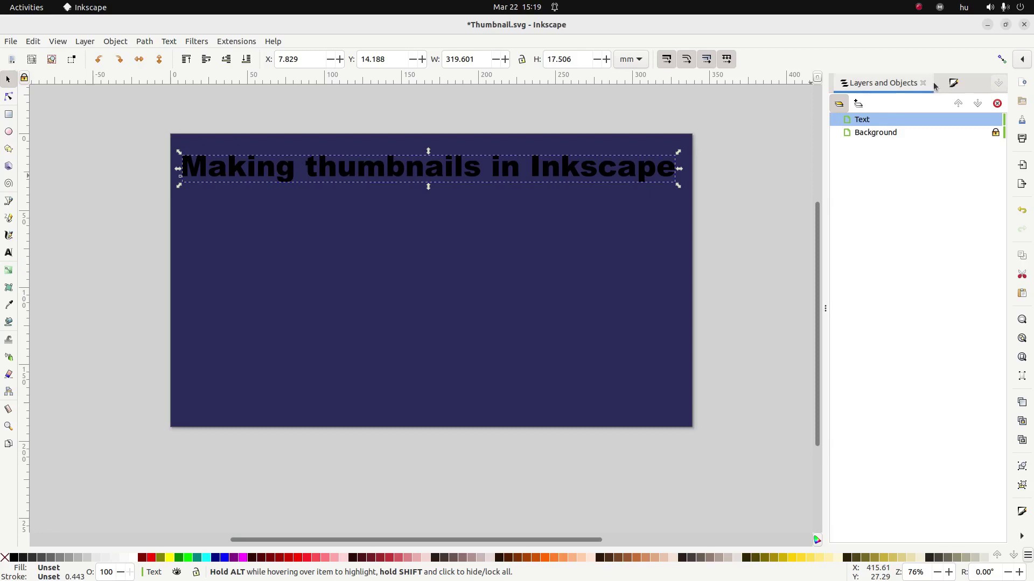
Step: Give the title a flat yellow fill with hue 59, saturation 58 and value 90
{"action": "left_click", "coordinate": [953, 86]}
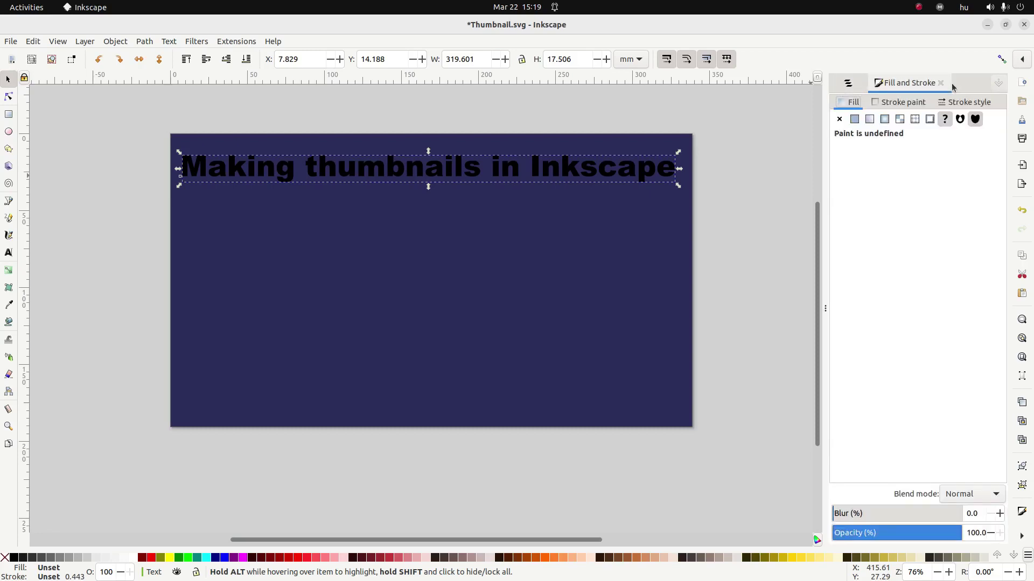
{"action": "left_click", "coordinate": [856, 121]}
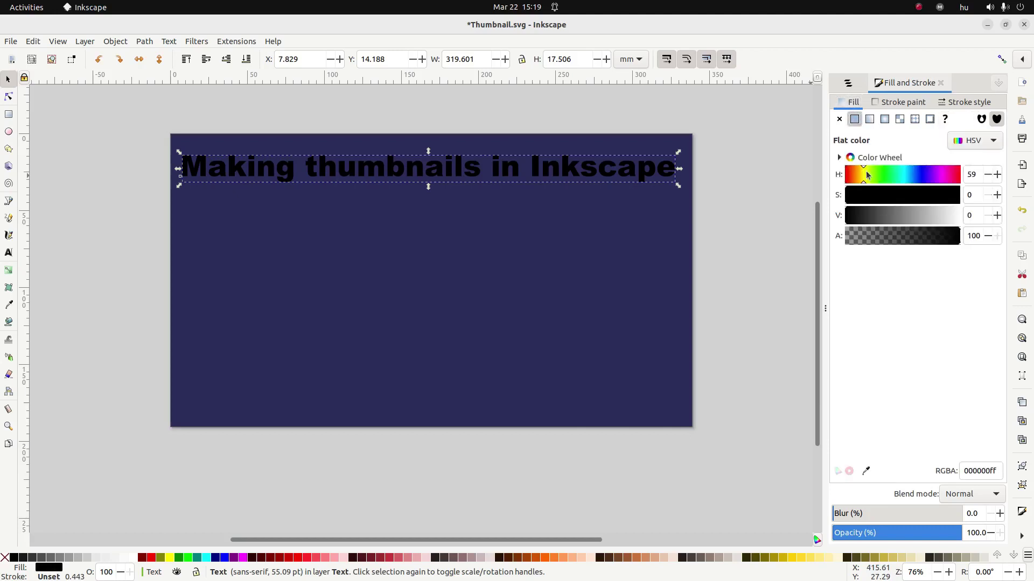
{"action": "left_click", "coordinate": [909, 204]}
{"action": "left_click_drag", "start_coordinate": [904, 218], "coordinate": [949, 226]}
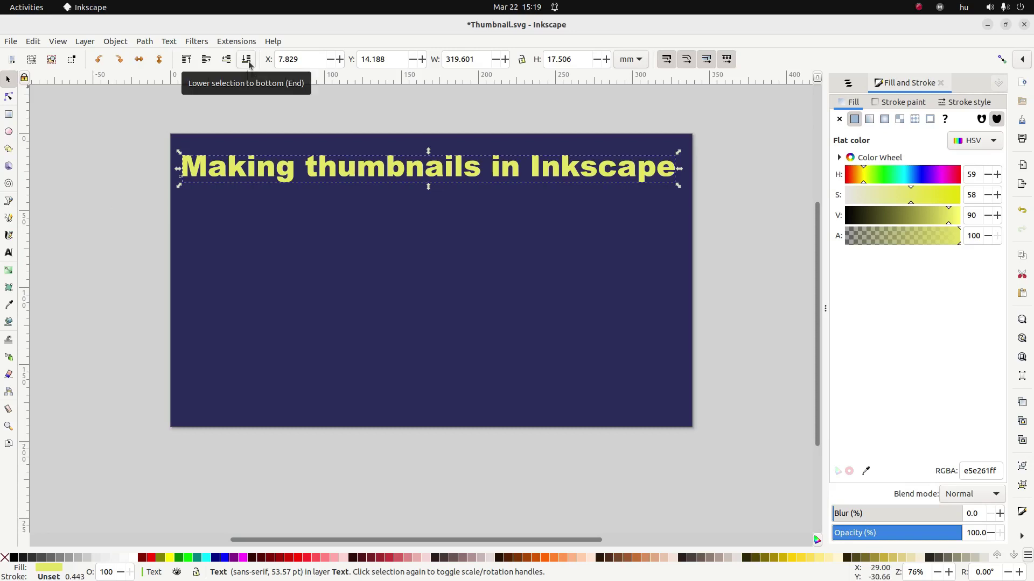
Step: Duplicate the title in place and lower the copy beneath the original
{"action": "key", "text": "ctrl+d"}
{"action": "left_click_drag", "start_coordinate": [288, 167], "coordinate": [289, 213]}
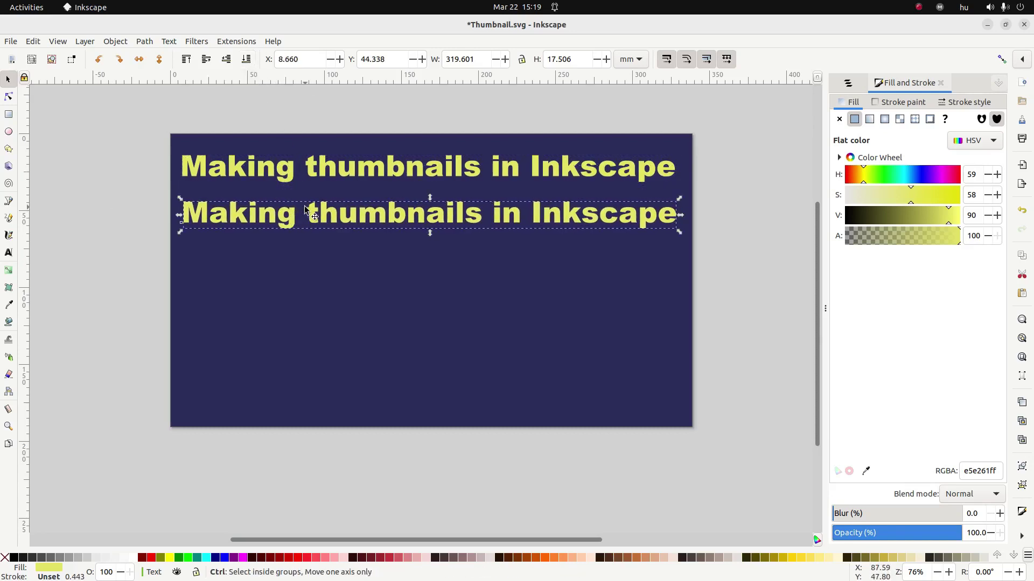
{"action": "key", "text": "ctrl+z"}
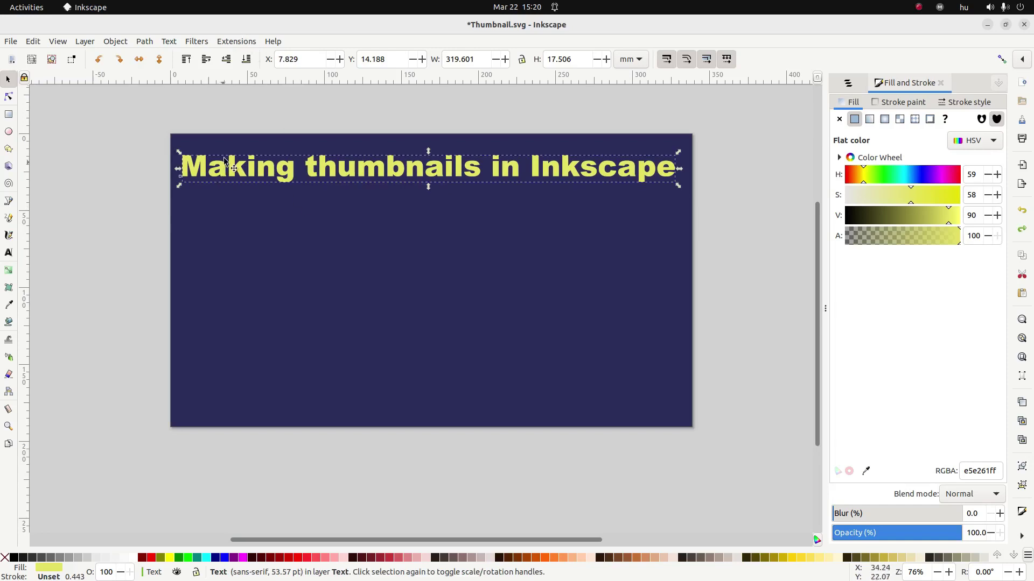
{"action": "left_click", "coordinate": [247, 60]}
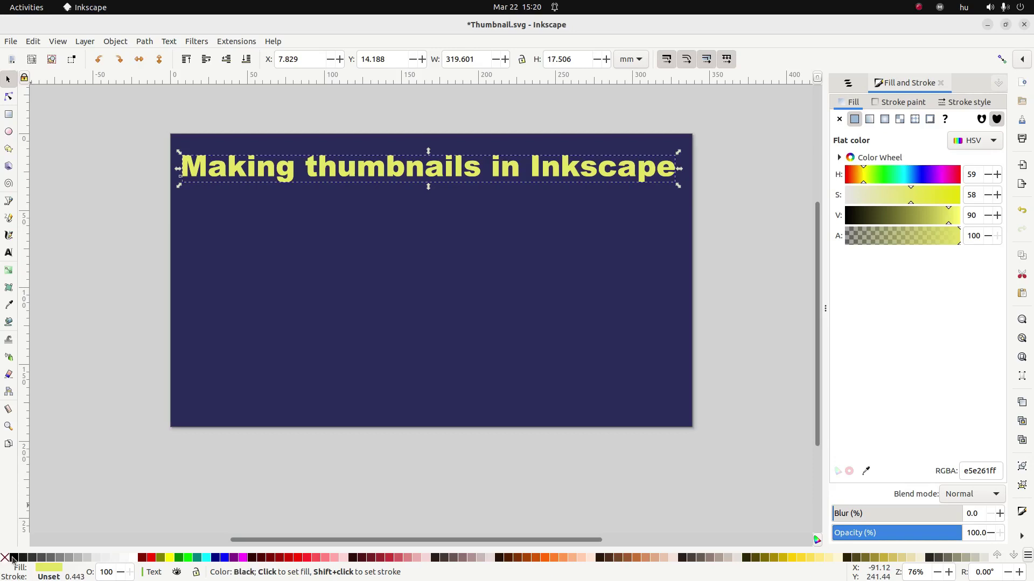
Step: Fill the lower title copy with black and set its opacity to 93%
{"action": "left_click", "coordinate": [13, 559]}
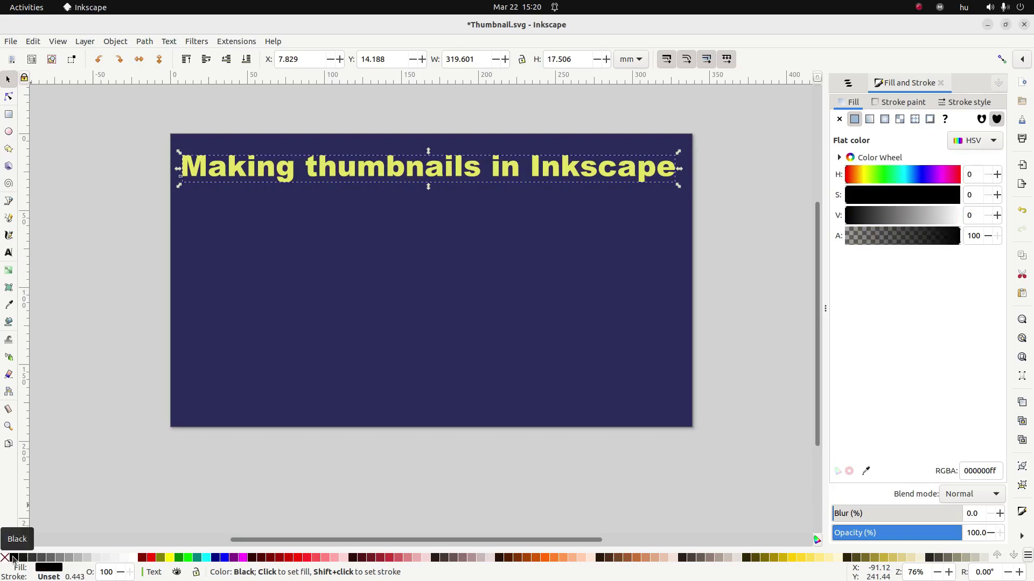
{"action": "type", "text": "95"}
{"action": "key", "text": "Return"}
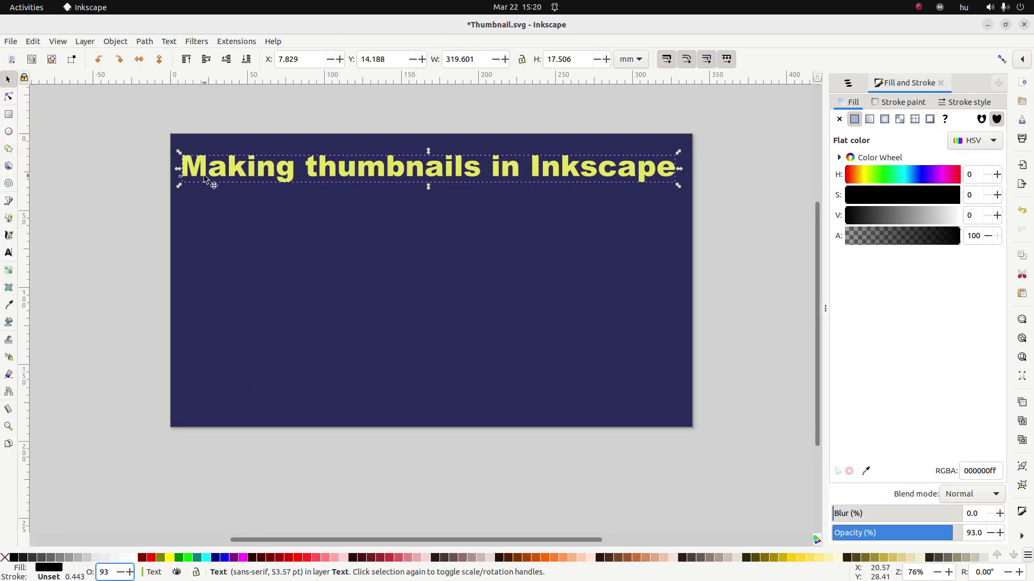
{"action": "left_click", "coordinate": [137, 183]}
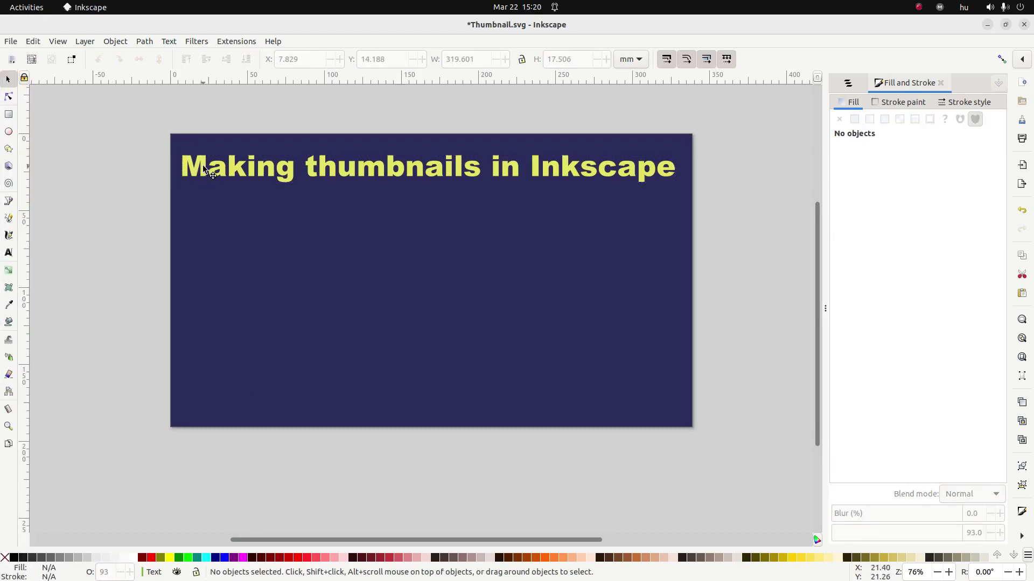
Step: Nudge the yellow title slightly right and up to X 9.417, Y 12.071 mm, offsetting it from the black copy
{"action": "left_click", "coordinate": [204, 169]}
{"action": "key", "text": "Right"}
{"action": "key", "text": "Right"}
{"action": "key", "text": "Right"}
{"action": "key", "text": "Up"}
{"action": "key", "text": "Up"}
{"action": "key", "text": "Up"}
{"action": "key", "text": "Up"}
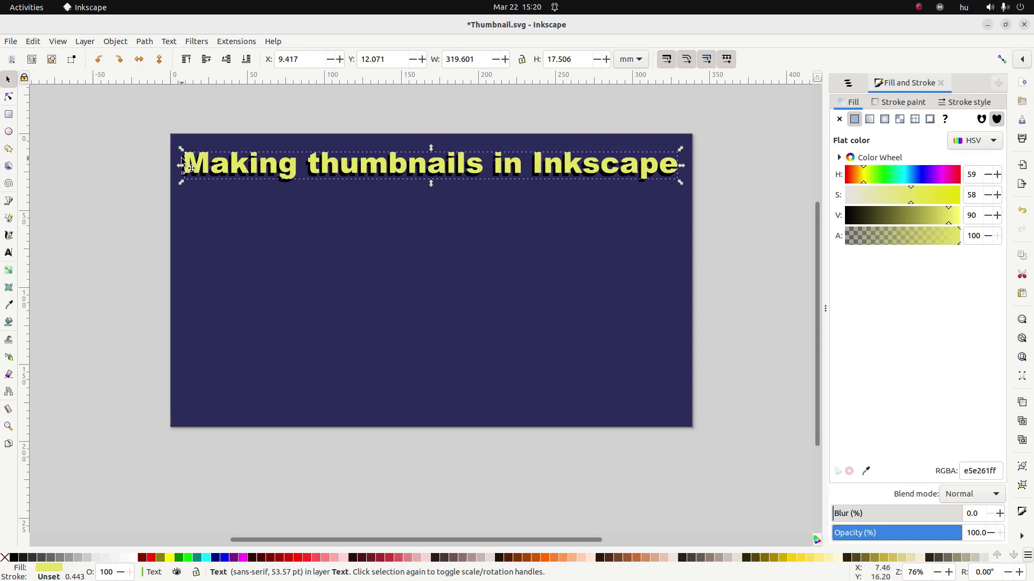
Step: Select the black copy beneath the yellow title and blur it by 10.1%
{"action": "left_click", "coordinate": [186, 164], "text": "alt"}
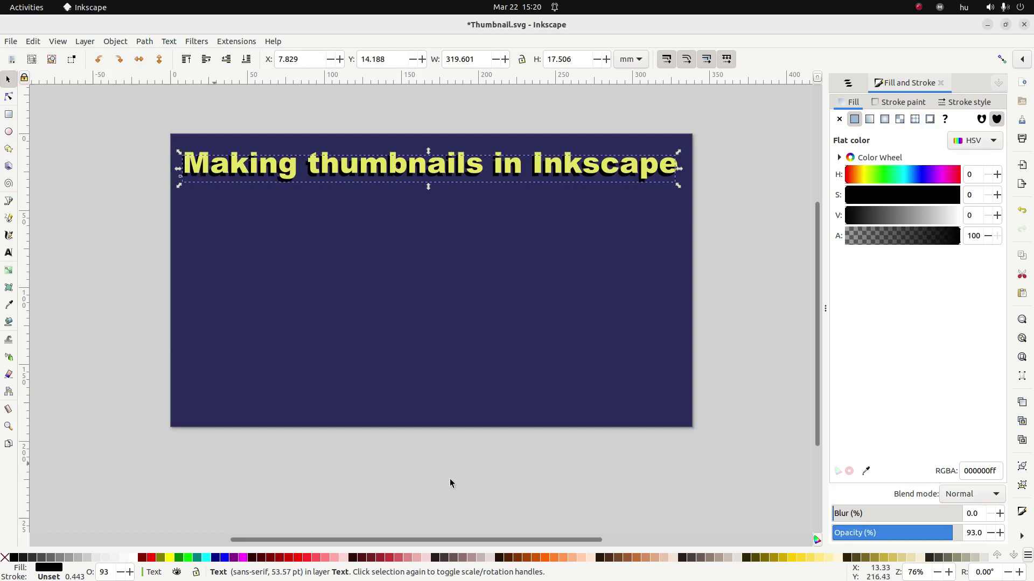
{"action": "left_click", "coordinate": [855, 516]}
{"action": "left_click_drag", "start_coordinate": [855, 516], "coordinate": [844, 521]}
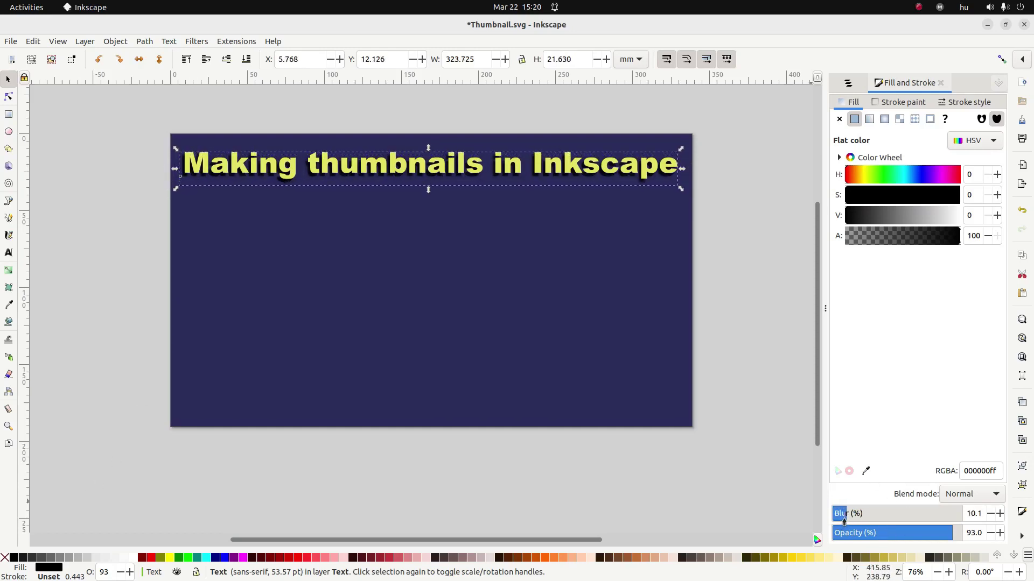
Step: Change the shadow copy's fill to a muted red with hue 0, saturation 54 and value 73
{"action": "left_click", "coordinate": [916, 174]}
{"action": "left_click", "coordinate": [906, 199]}
{"action": "left_click", "coordinate": [928, 218]}
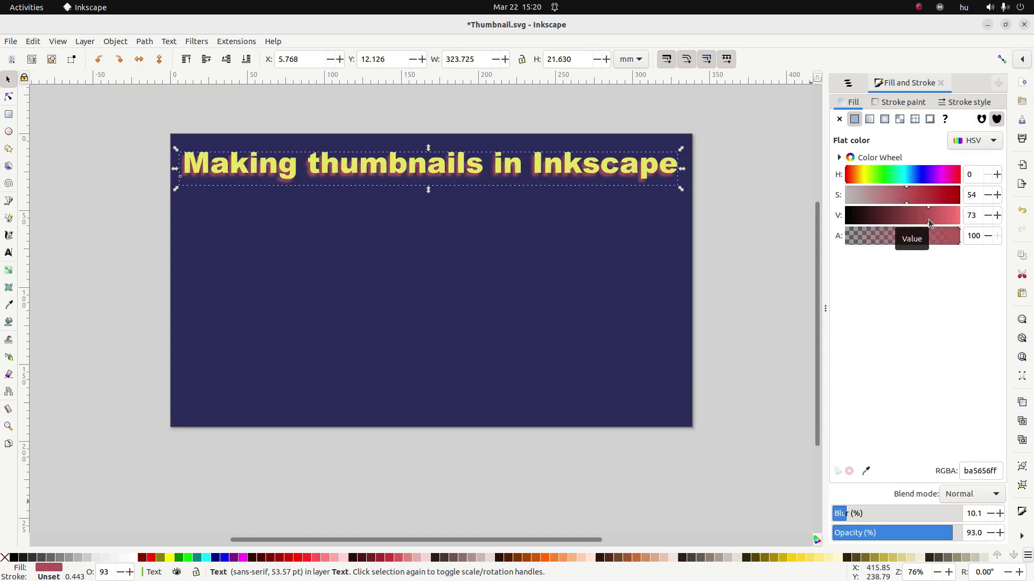
Step: Lower the title shadow's fill saturation to 47 and its blur to 7.3%, then deselect it
{"action": "left_click", "coordinate": [898, 195]}
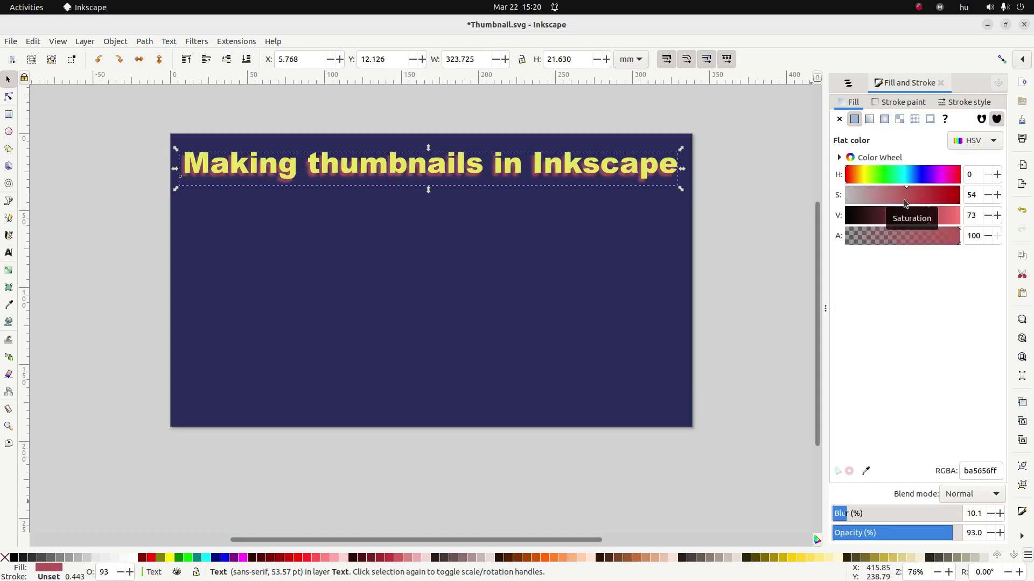
{"action": "left_click", "coordinate": [840, 515]}
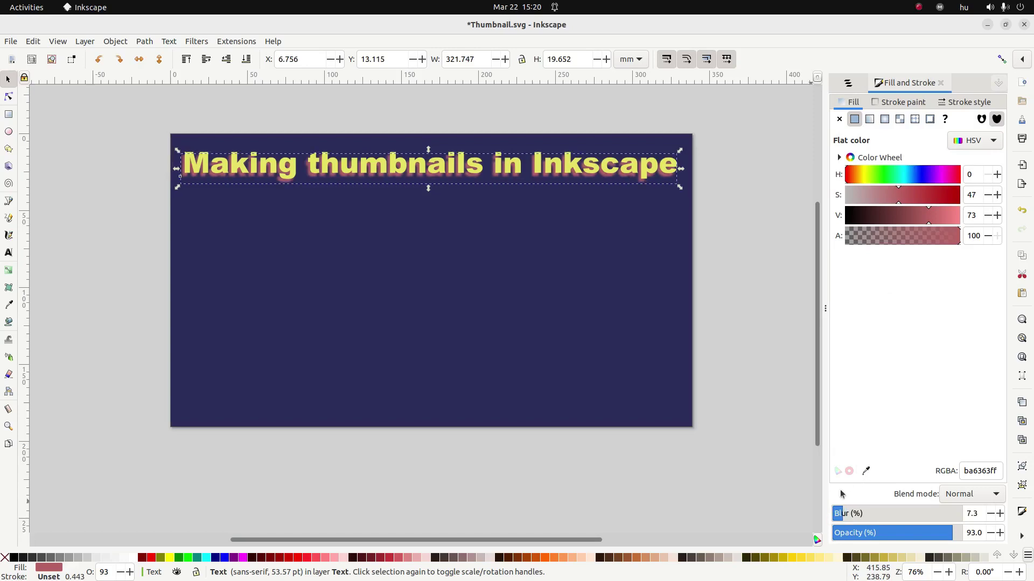
{"action": "left_click", "coordinate": [102, 216]}
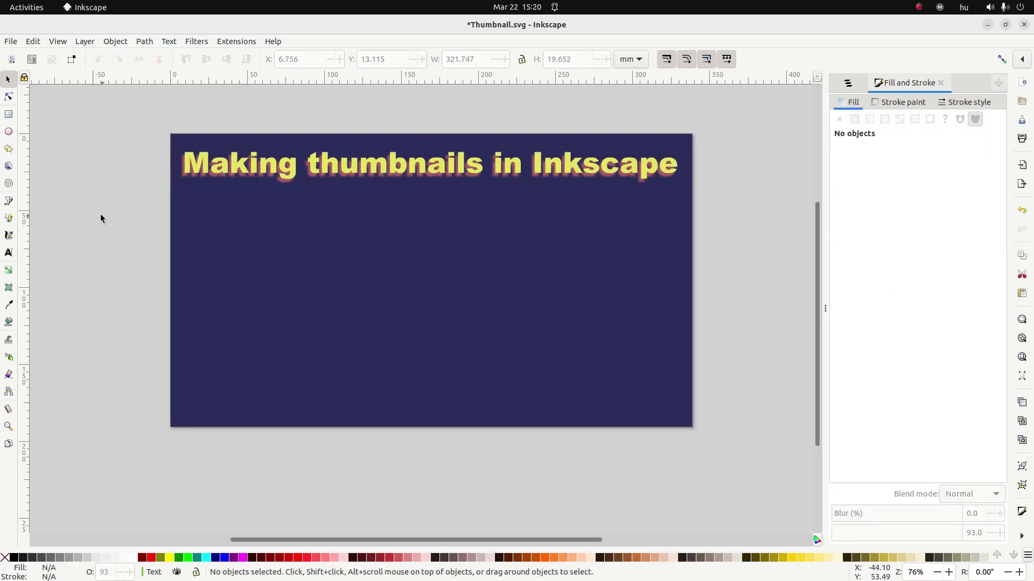
Step: Add a new text object reading "It's easy!" below the title, near the middle of the page
{"action": "left_click", "coordinate": [8, 252]}
{"action": "left_click", "coordinate": [278, 253]}
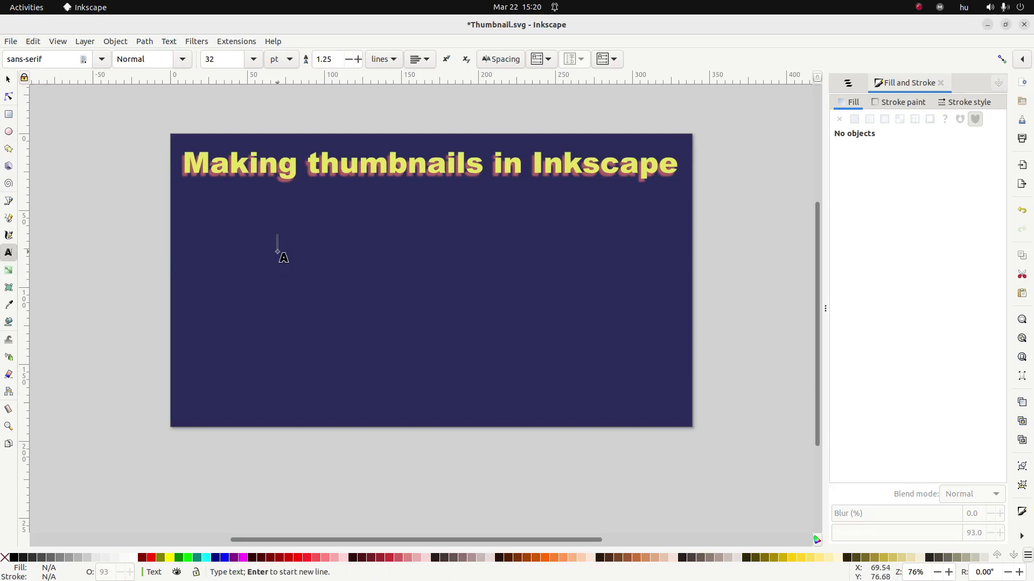
{"action": "type", "text": "I"}
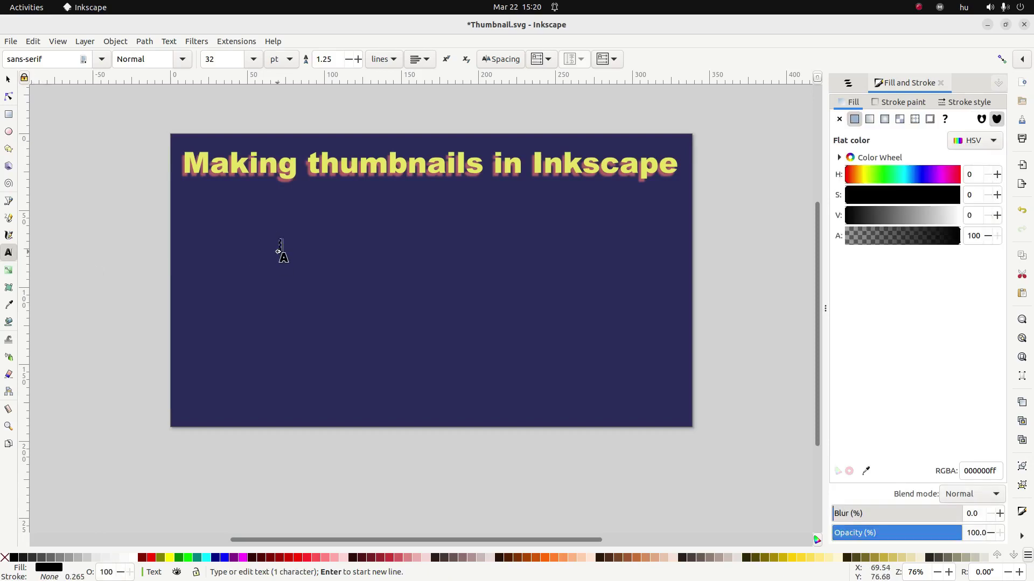
{"action": "type", "text": "t's e"}
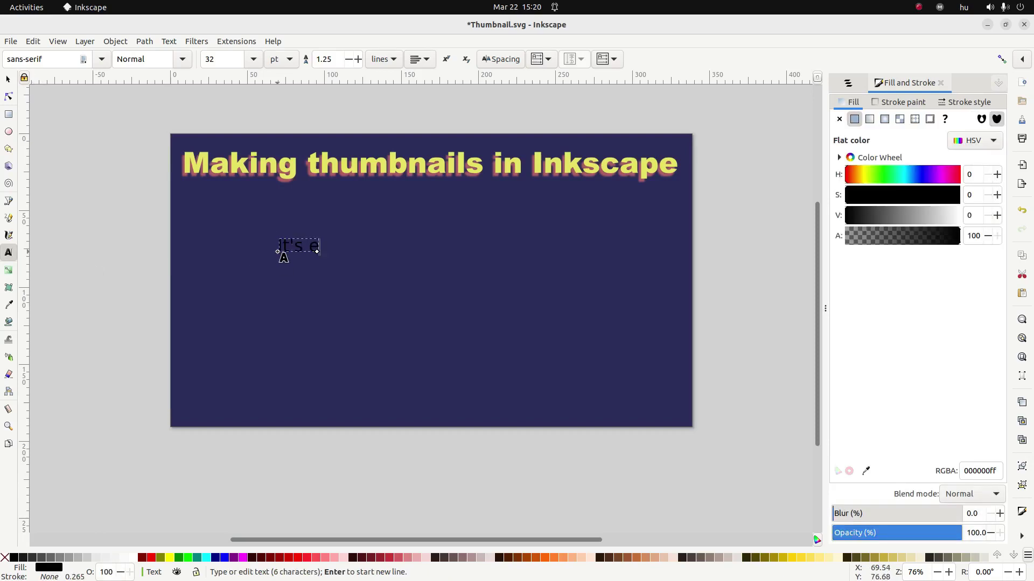
{"action": "type", "text": "asy!"}
Step: Give "It's easy!" the title's heavy typeface, enlarge it to about 110 mm wide, and move it to X 196.386, Y 146.656 mm
{"action": "key", "text": "ctrl+a"}
{"action": "left_click", "coordinate": [101, 58]}
{"action": "left_click", "coordinate": [42, 199]}
{"action": "left_click", "coordinate": [8, 79]}
{"action": "left_click_drag", "start_coordinate": [368, 260], "coordinate": [606, 386]}
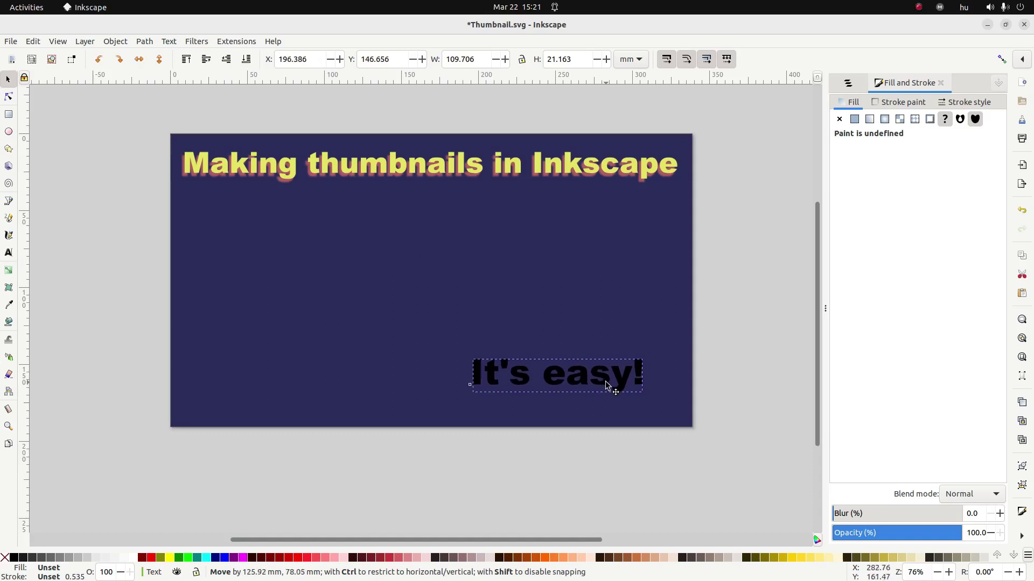
Step: Try an outer Drop Shadow filter on the "It's easy!" text with live preview, using 1.1 px blur and 4.0 px offsets
{"action": "left_click", "coordinate": [195, 41]}
{"action": "mouse_move", "coordinate": [237, 272]}
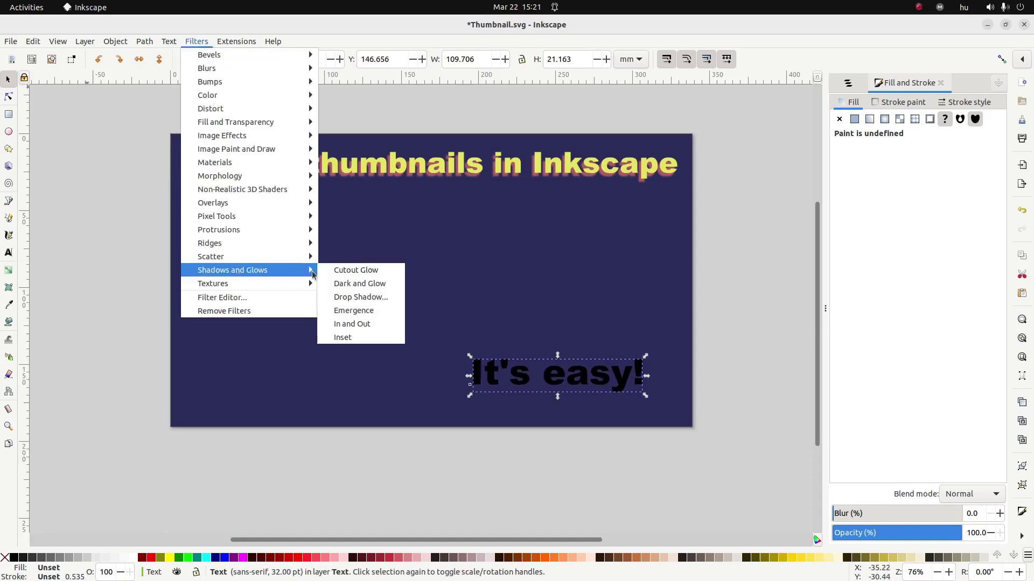
{"action": "left_click", "coordinate": [352, 300]}
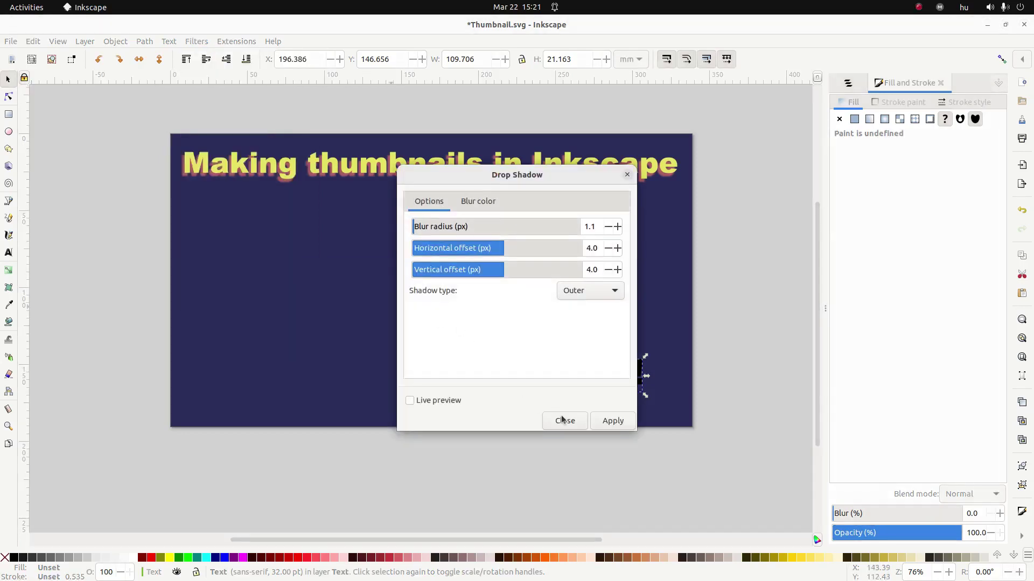
{"action": "left_click", "coordinate": [592, 427]}
{"action": "left_click", "coordinate": [411, 400]}
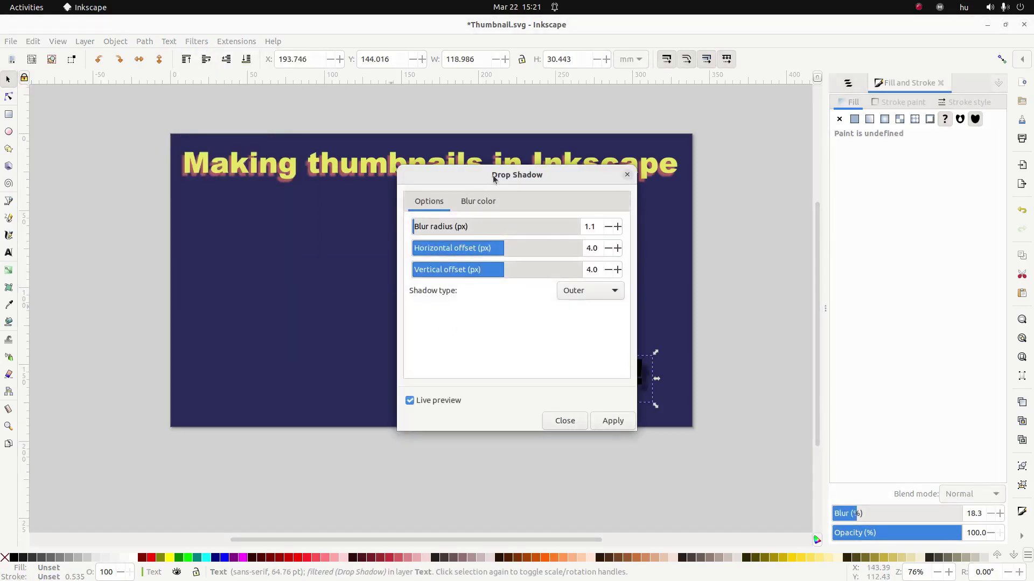
{"action": "left_click_drag", "start_coordinate": [493, 175], "coordinate": [196, 116]}
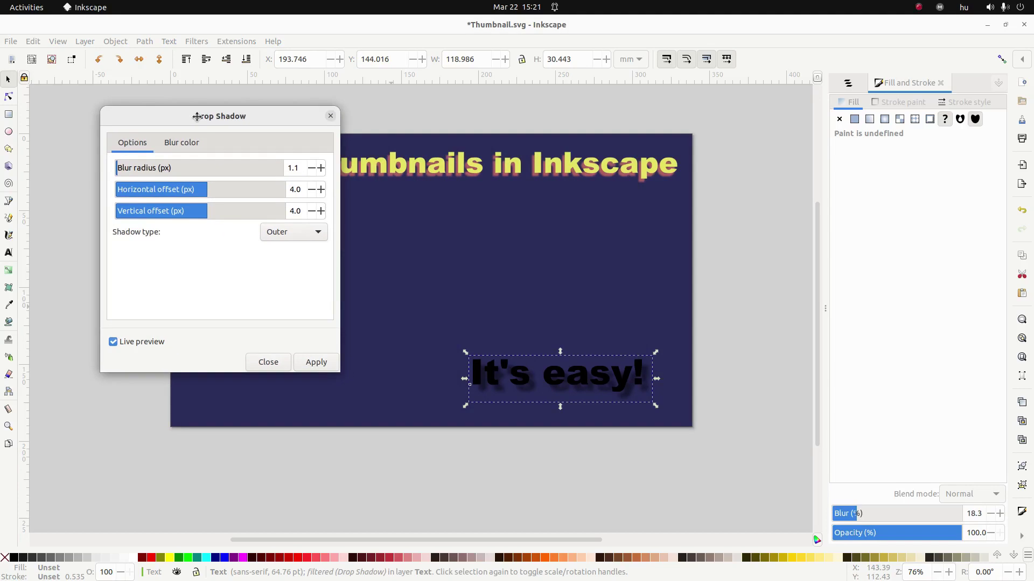
{"action": "left_click", "coordinate": [268, 367]}
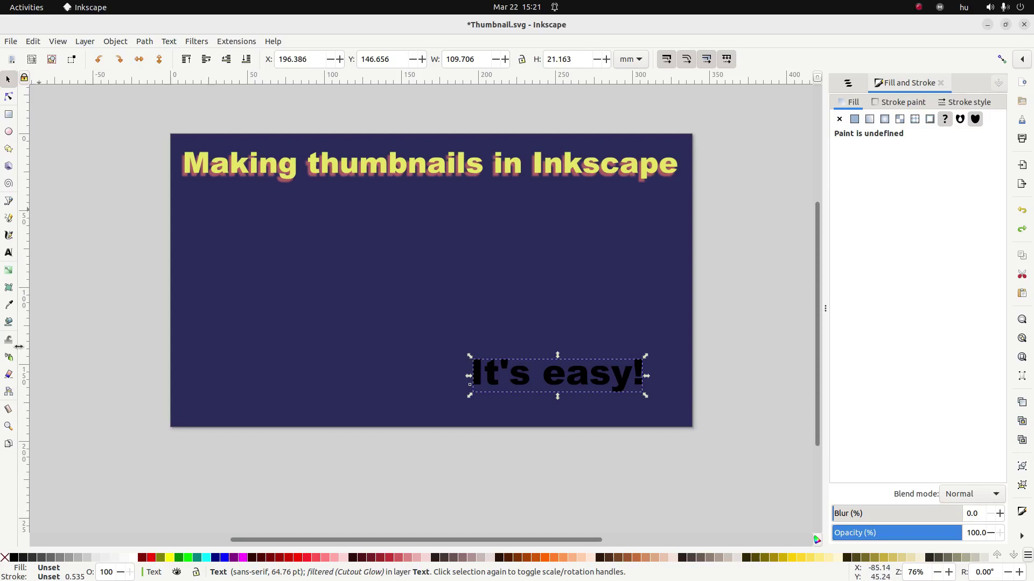
Step: Fill "It's easy!" with the yellow sampled from the title and enlarge it to about 139 mm wide
{"action": "left_click", "coordinate": [9, 304]}
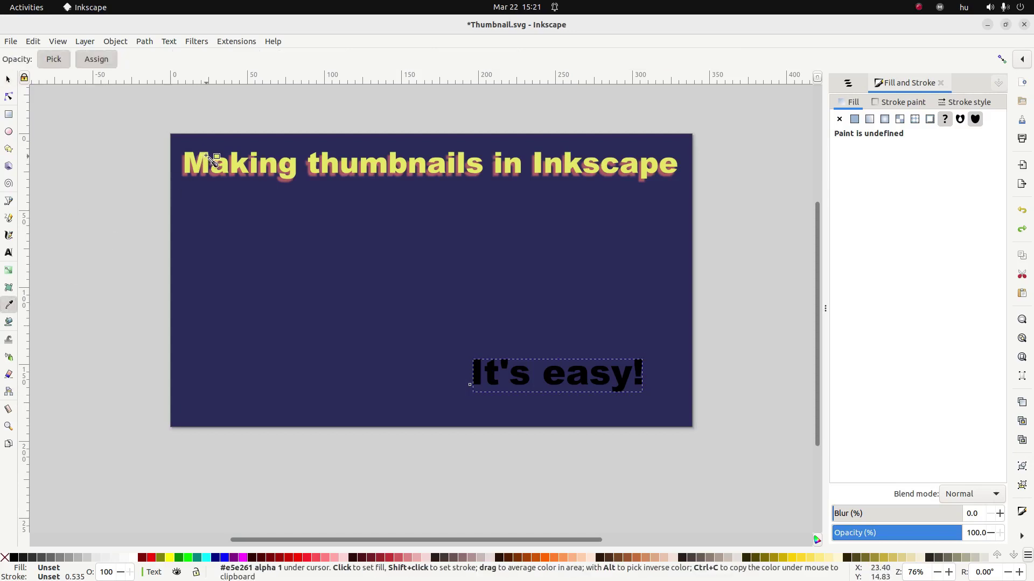
{"action": "left_click", "coordinate": [205, 156]}
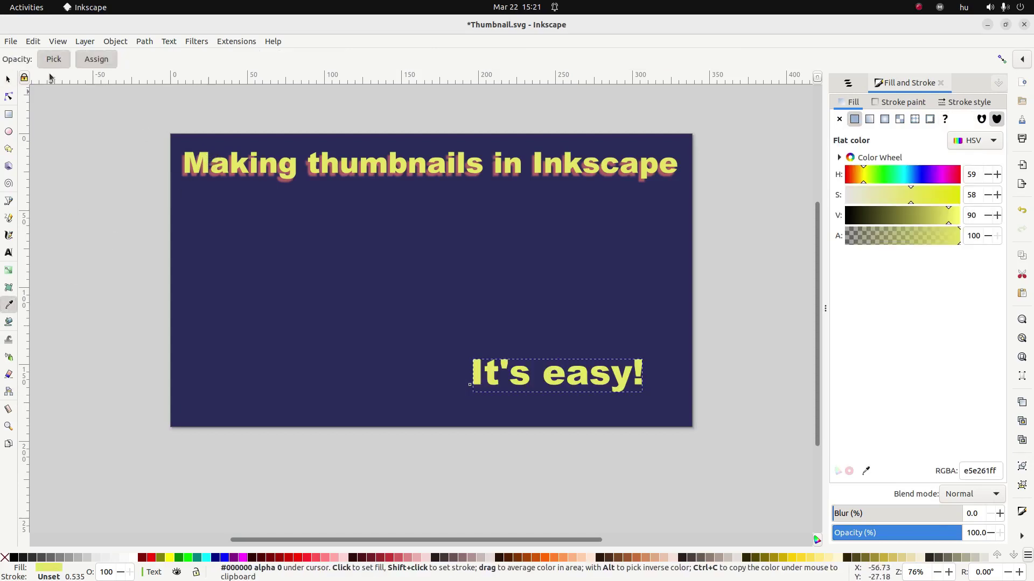
{"action": "left_click", "coordinate": [2, 83]}
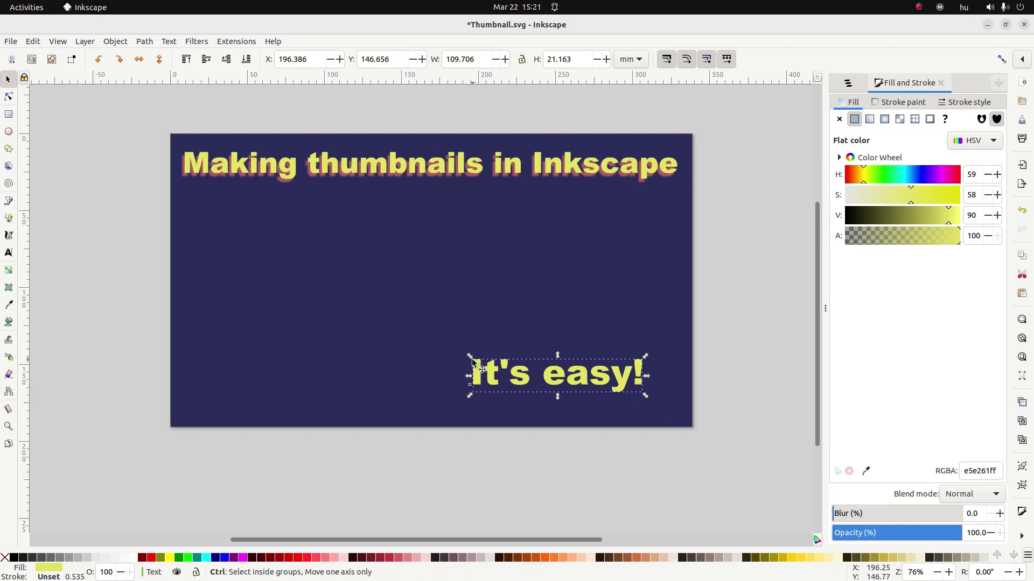
{"action": "left_click_drag", "start_coordinate": [472, 361], "coordinate": [399, 299]}
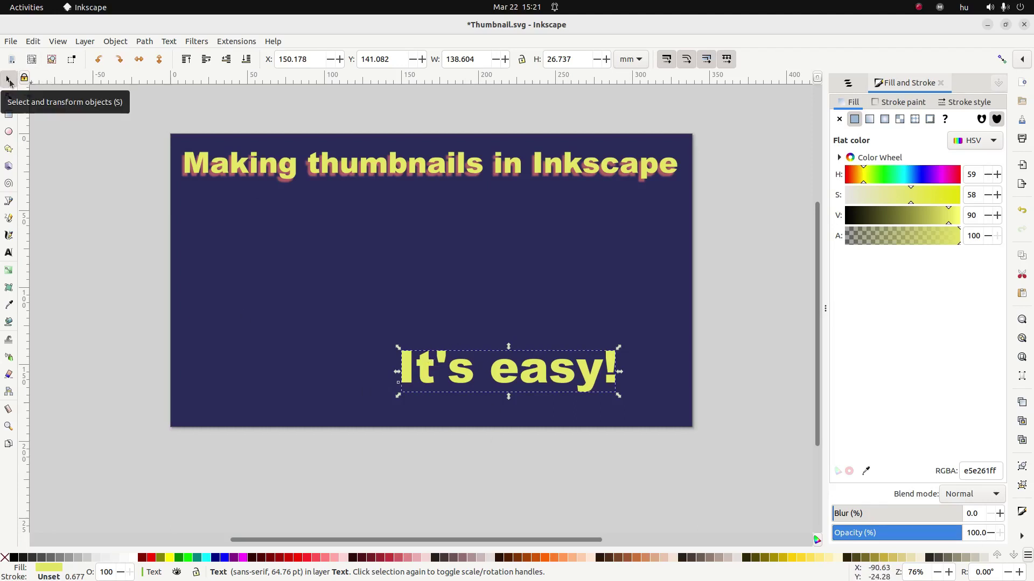
Step: Convert the "It's easy!" text to paths and show the nodes of its letter t
{"action": "left_click", "coordinate": [142, 41]}
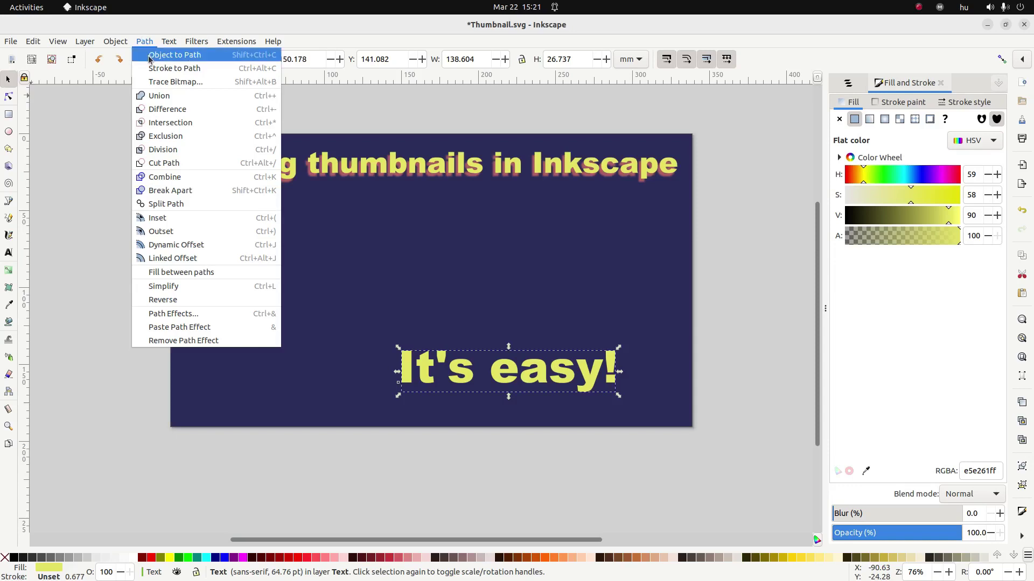
{"action": "left_click", "coordinate": [150, 60]}
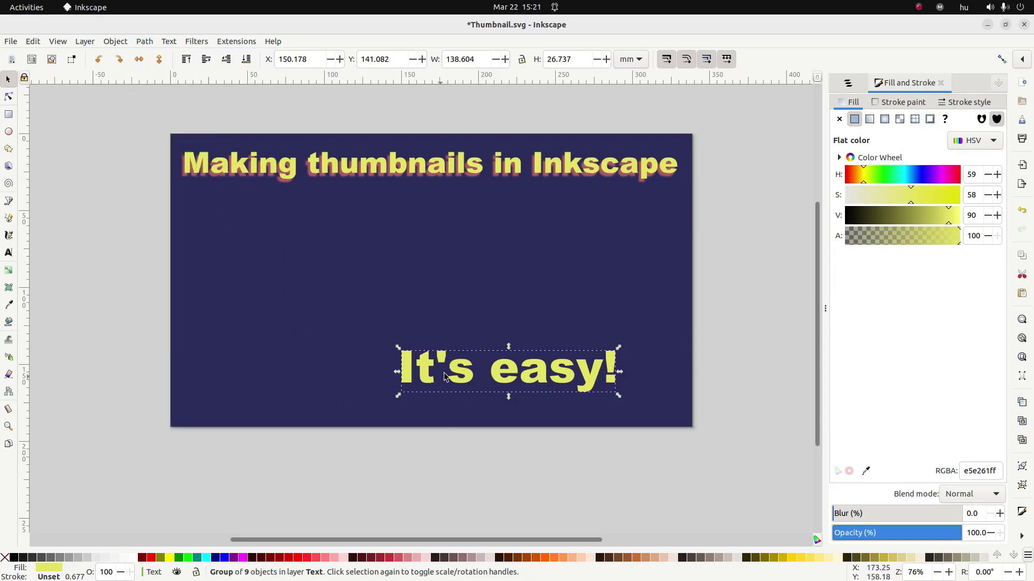
{"action": "left_click", "coordinate": [8, 96]}
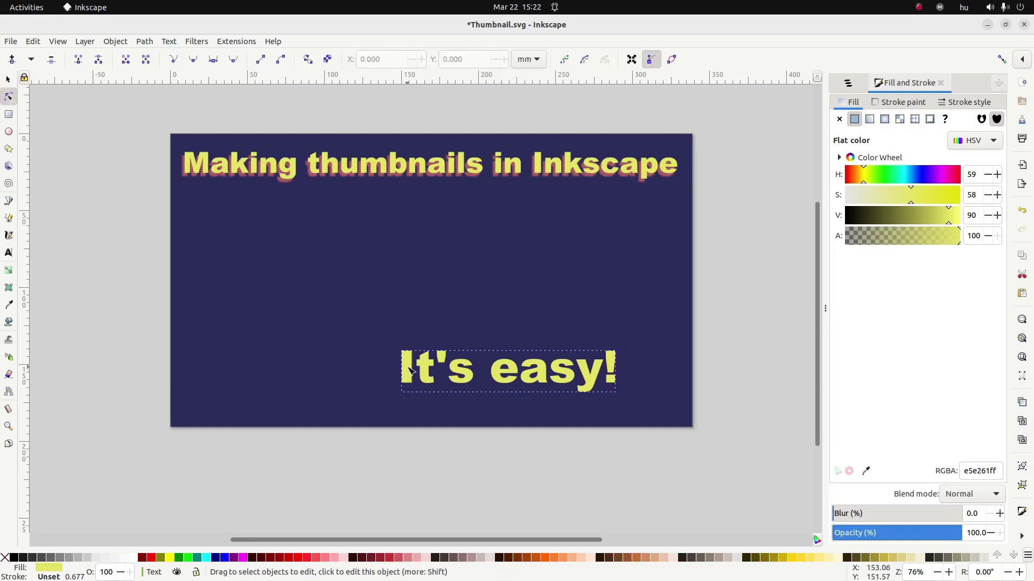
{"action": "left_click", "coordinate": [412, 373]}
{"action": "left_click", "coordinate": [427, 366]}
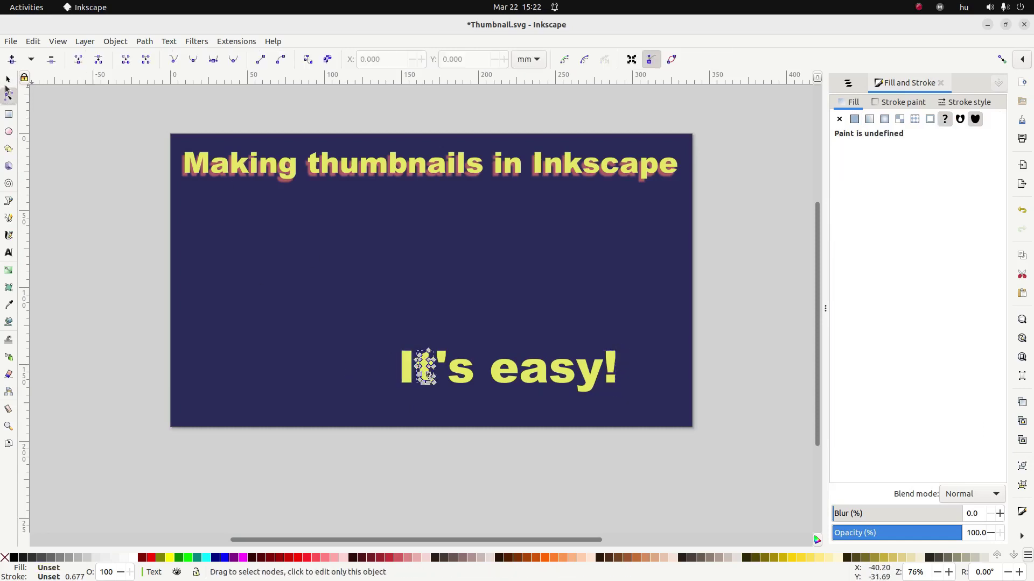
{"action": "left_click", "coordinate": [7, 80]}
Step: Select the whole "It's easy!" group and give it a flat black stroke 1.177 mm wide
{"action": "left_click_drag", "start_coordinate": [758, 304], "coordinate": [344, 399]}
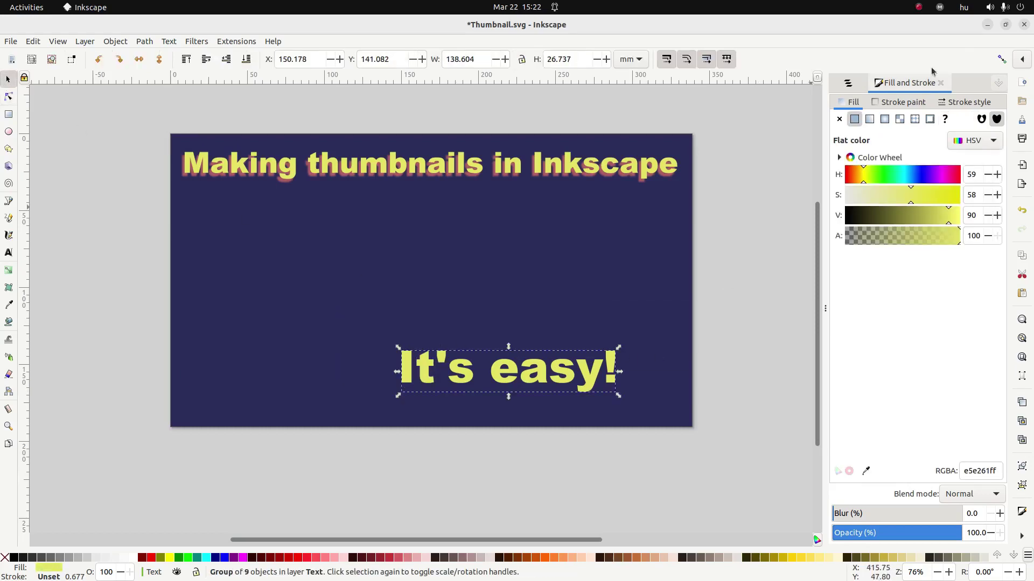
{"action": "left_click", "coordinate": [900, 104]}
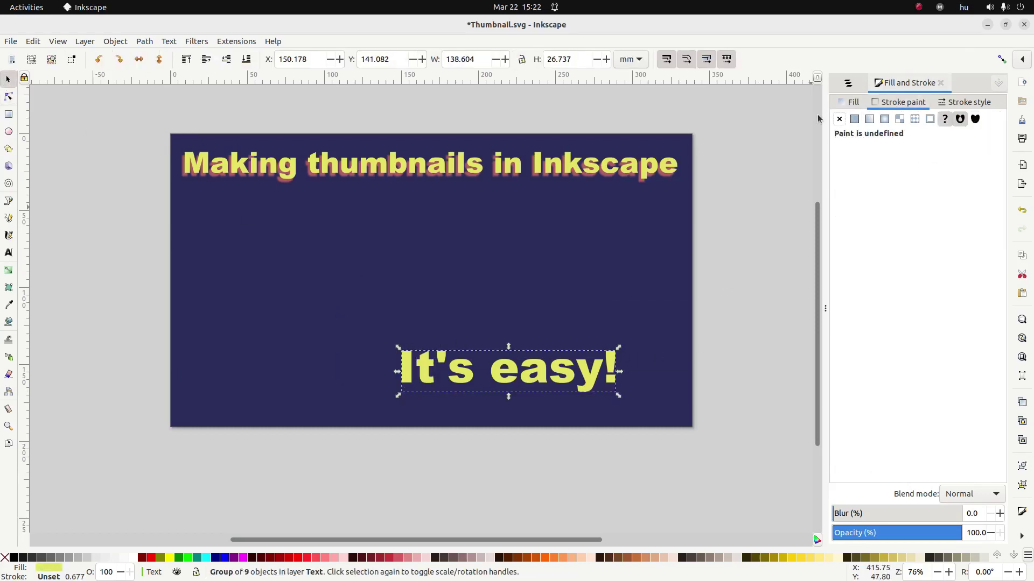
{"action": "left_click", "coordinate": [854, 120]}
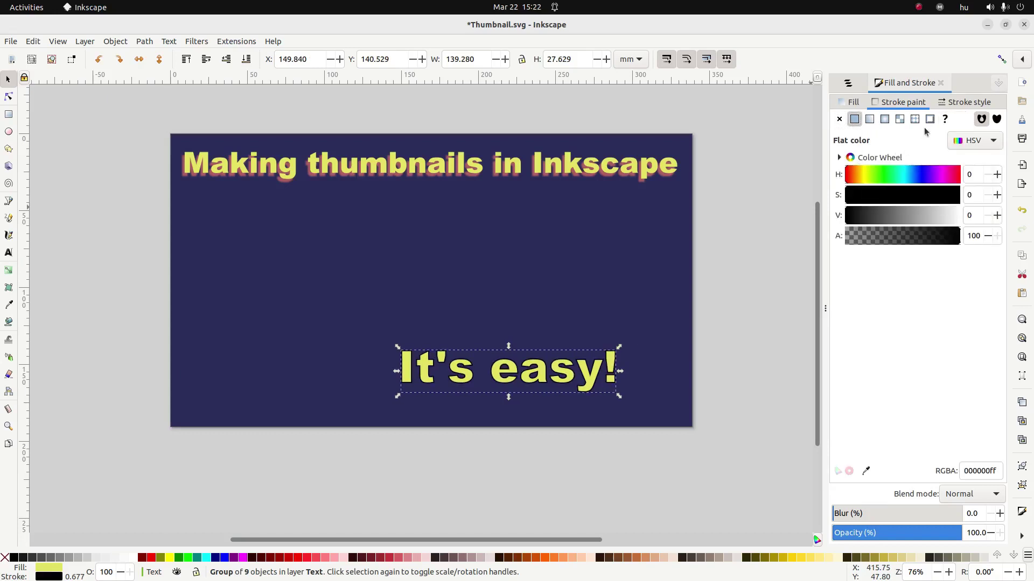
{"action": "left_click", "coordinate": [966, 106]}
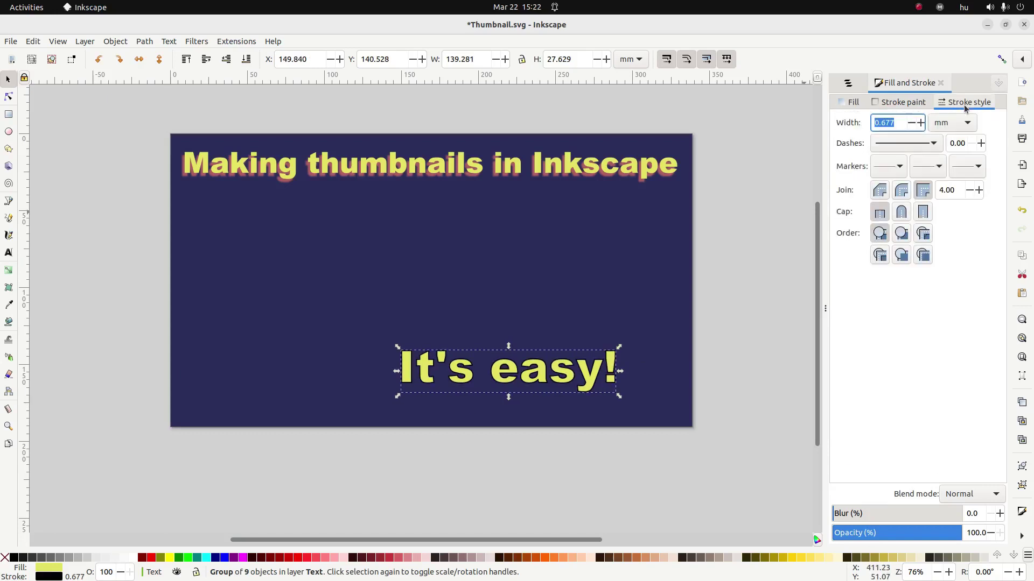
{"action": "scroll", "coordinate": [920, 125], "scroll_direction": "up", "scroll_amount": 11}
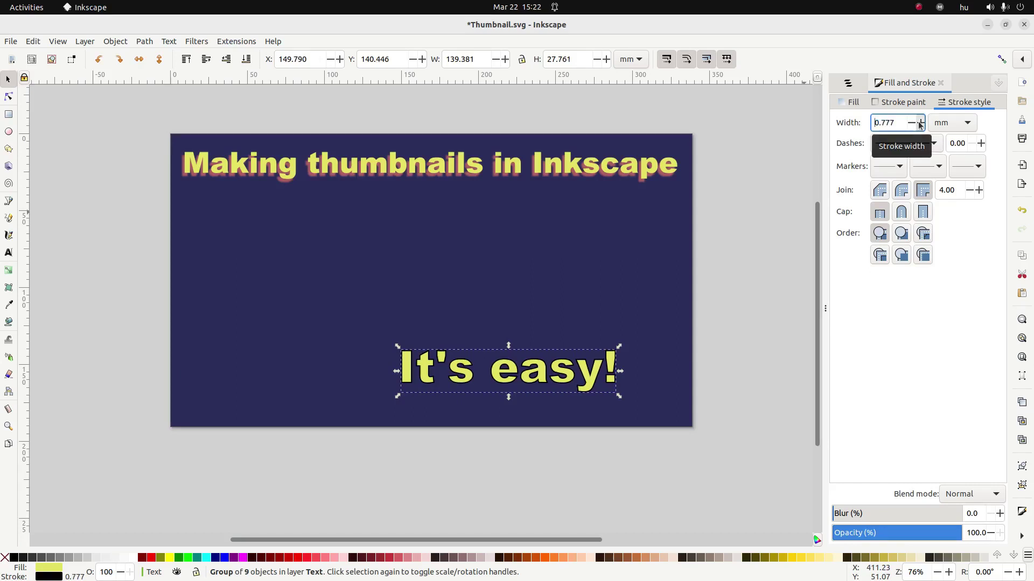
{"action": "scroll", "coordinate": [915, 125], "scroll_direction": "down", "scroll_amount": 3}
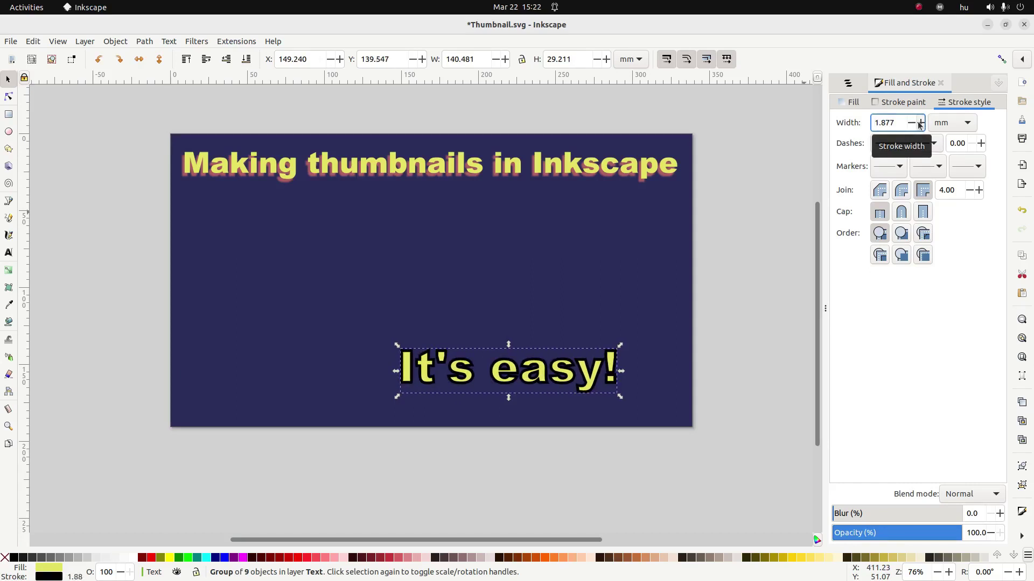
{"action": "scroll", "coordinate": [912, 125], "scroll_direction": "down", "scroll_amount": 3}
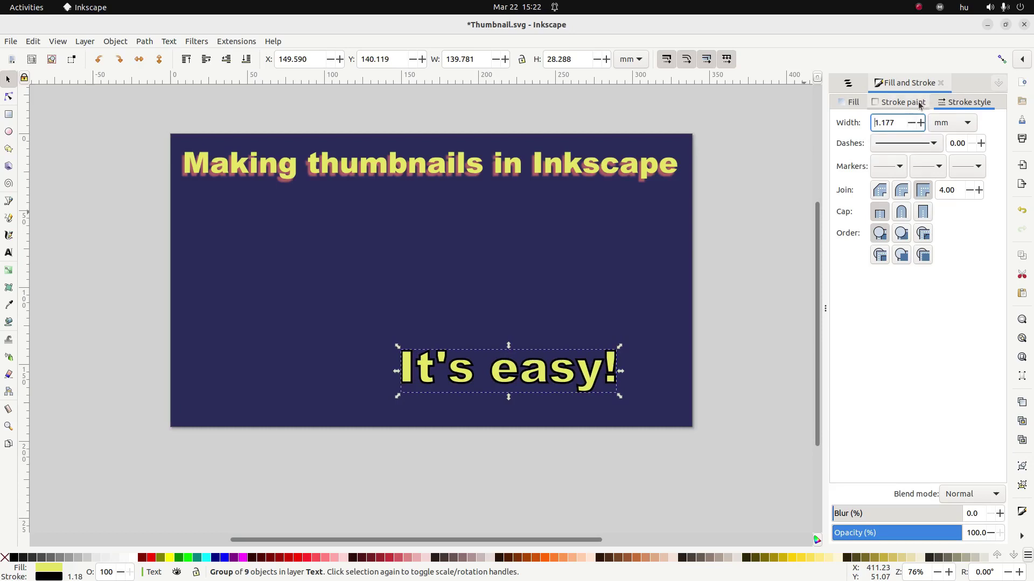
Step: Try a dark olive stroke colour on the "It's easy!" lettering with hue 69, saturation 92 and value 24
{"action": "left_click", "coordinate": [916, 103]}
{"action": "left_click_drag", "start_coordinate": [907, 218], "coordinate": [991, 236]}
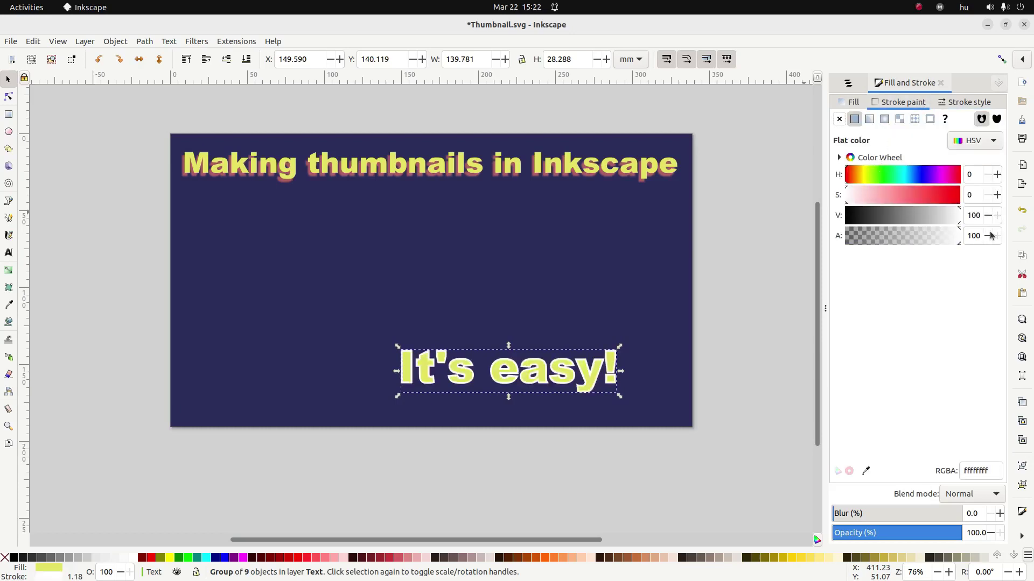
{"action": "left_click", "coordinate": [949, 198]}
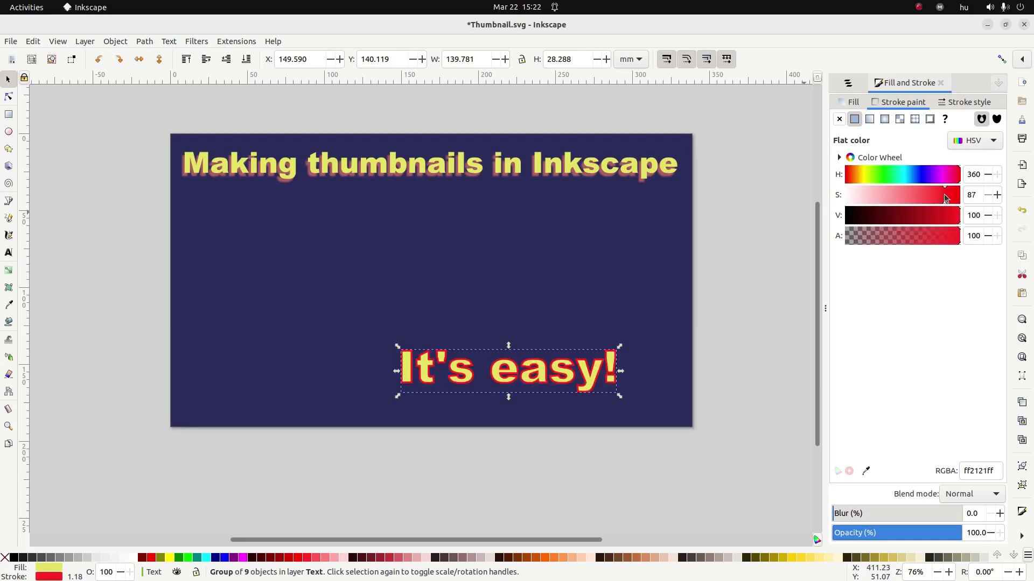
{"action": "left_click_drag", "start_coordinate": [887, 177], "coordinate": [868, 178]}
{"action": "left_click_drag", "start_coordinate": [926, 211], "coordinate": [873, 222]}
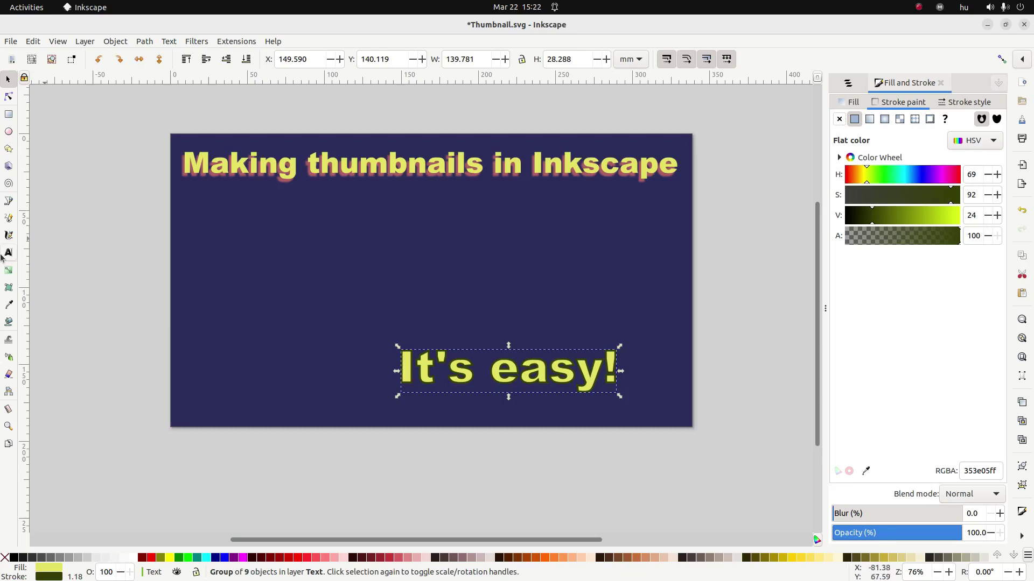
Step: Try to sample the title shadow's muted red as the outline colour for the "It's easy!" lettering
{"action": "left_click", "coordinate": [8, 305]}
{"action": "left_click_drag", "start_coordinate": [185, 164], "coordinate": [185, 164]}
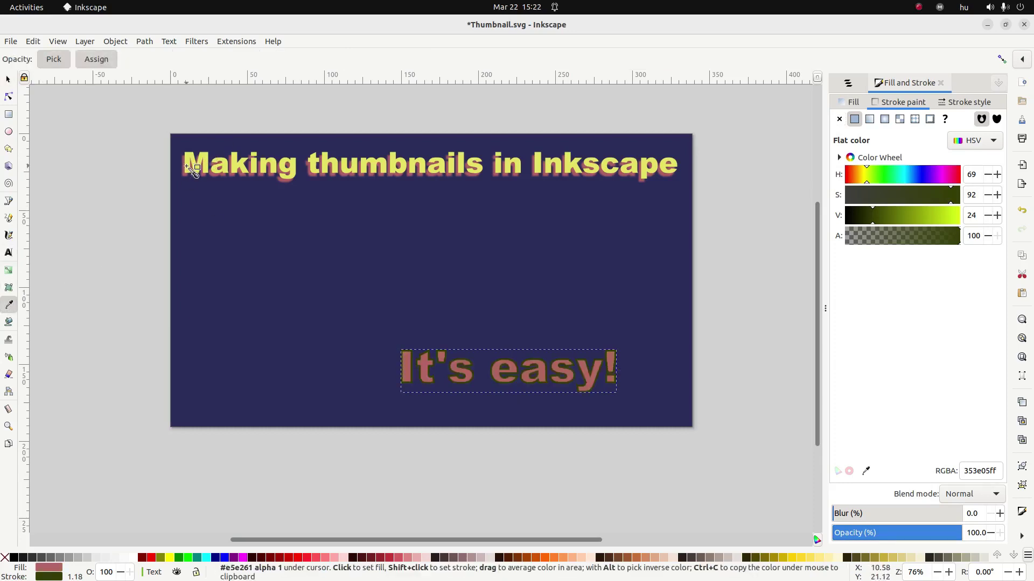
{"action": "left_click", "coordinate": [193, 172]}
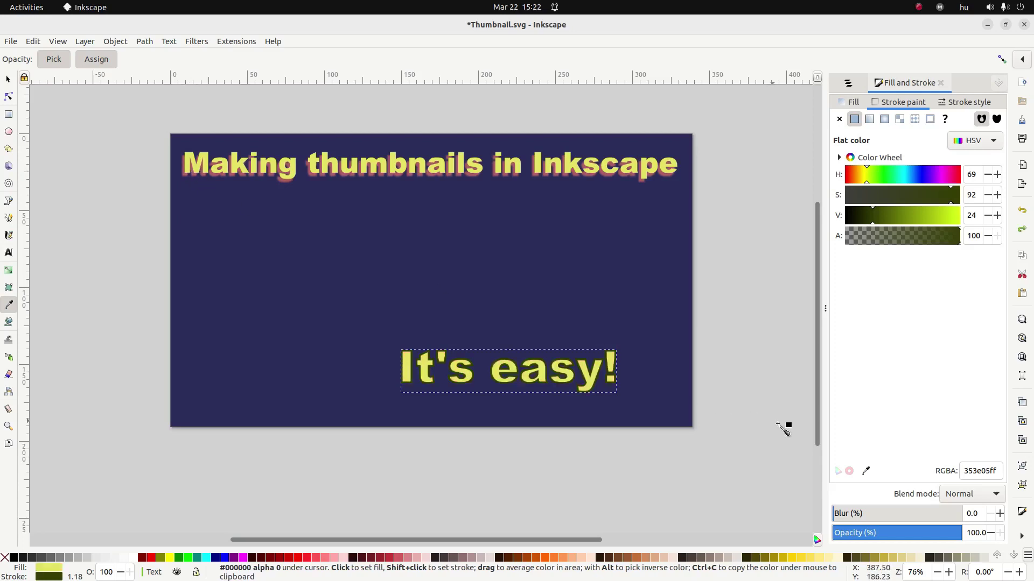
{"action": "left_click", "coordinate": [866, 471]}
{"action": "left_click", "coordinate": [539, 173]}
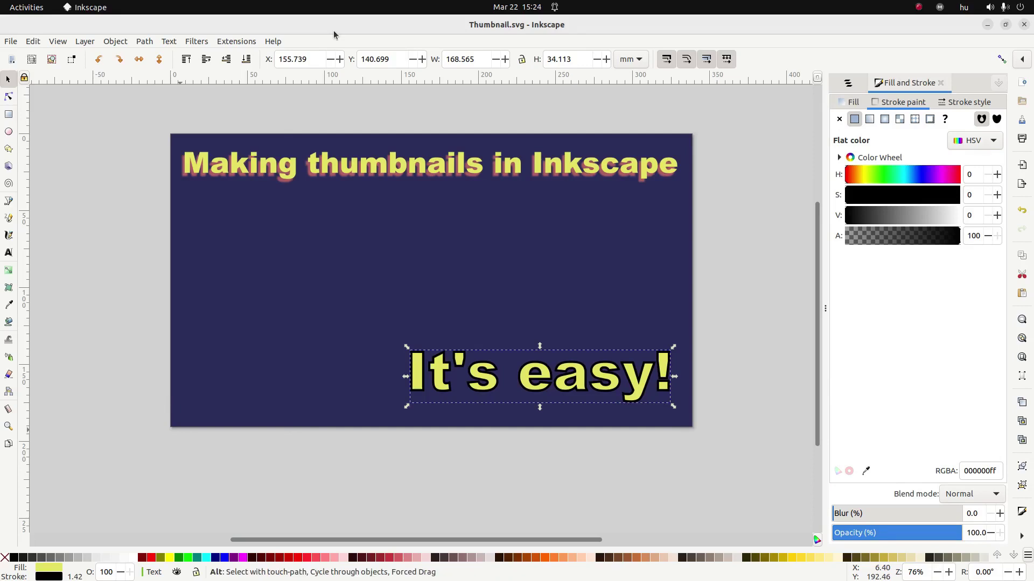
Step: Switch to the Cheese webcam app and take a photo
{"action": "key", "text": "alt+Tab"}
{"action": "key", "text": "alt+Tab"}
{"action": "key", "text": "alt+Tab"}
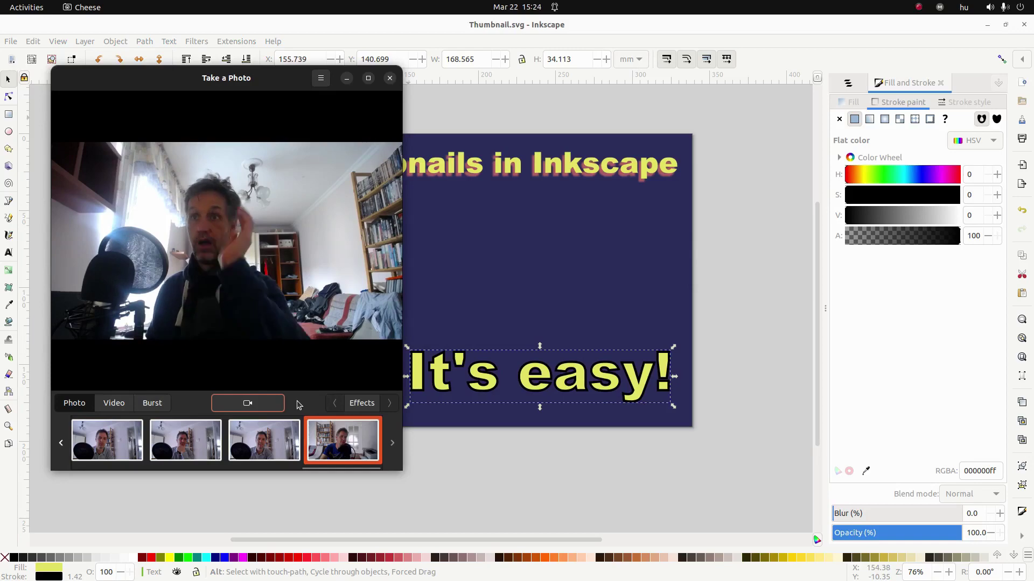
{"action": "left_click", "coordinate": [270, 408]}
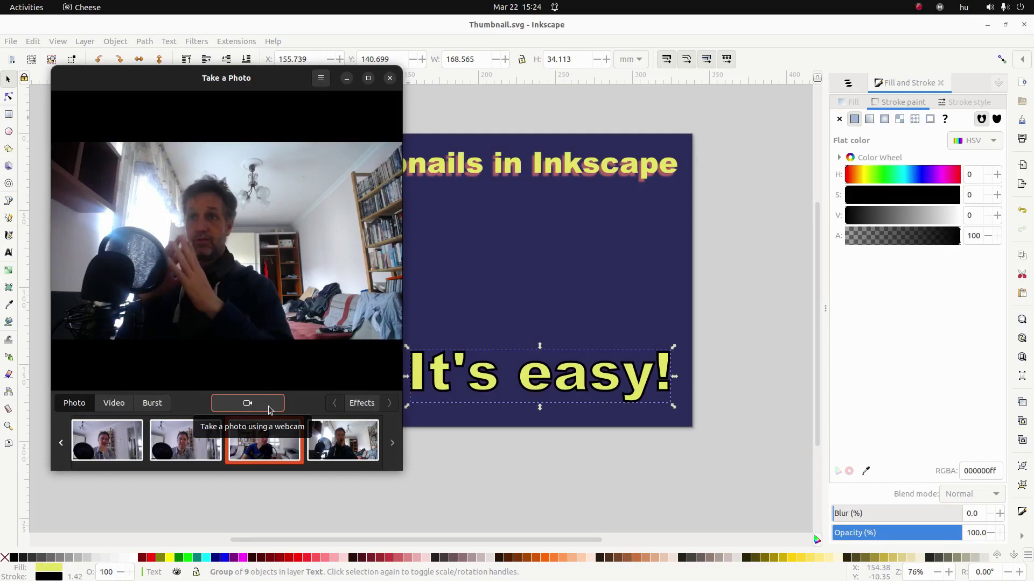
Step: Take another webcam photo, check it at full size in the image viewer and put the webcam app away
{"action": "left_click", "coordinate": [269, 410]}
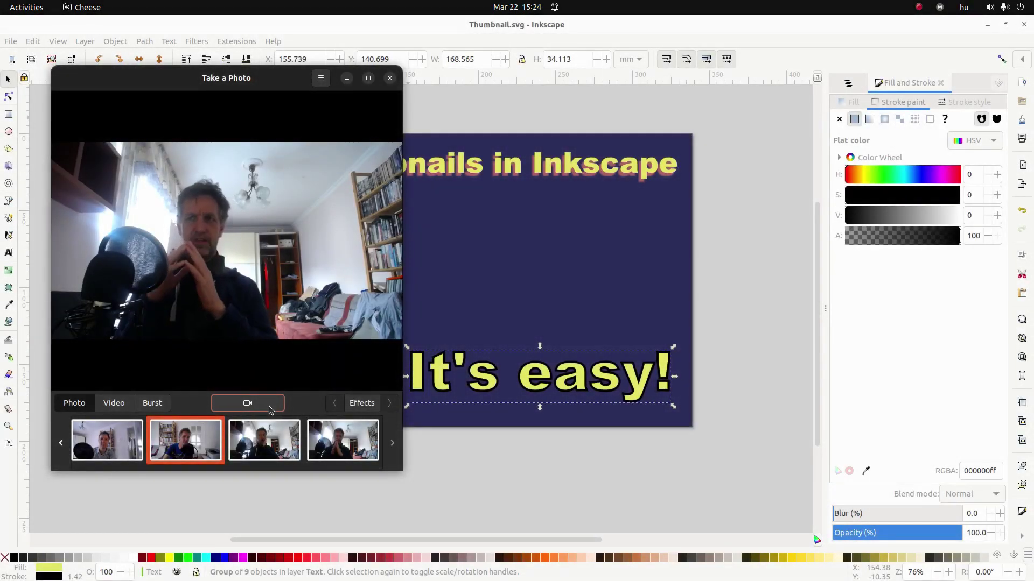
{"action": "double_click", "coordinate": [355, 447]}
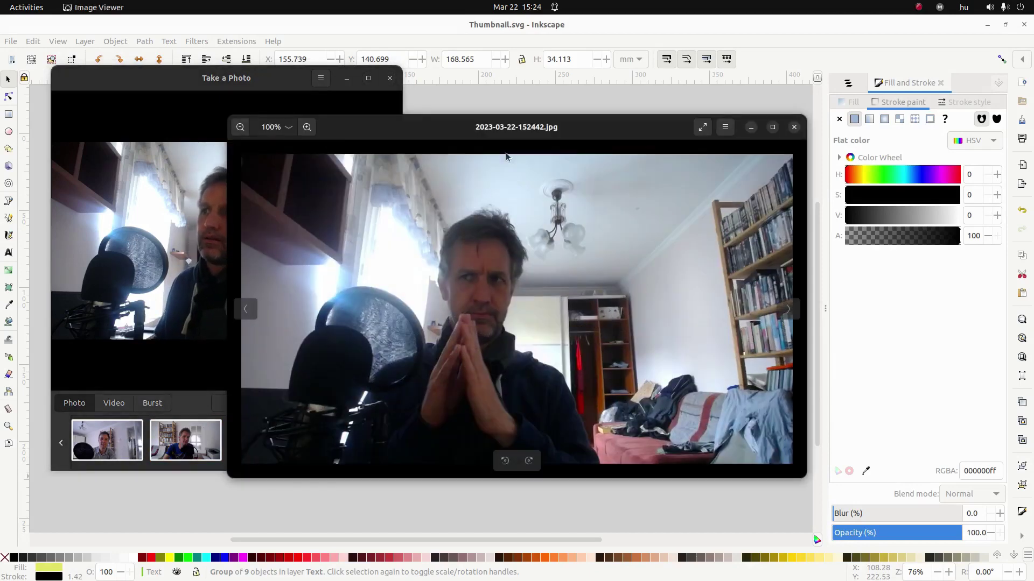
{"action": "left_click", "coordinate": [794, 127]}
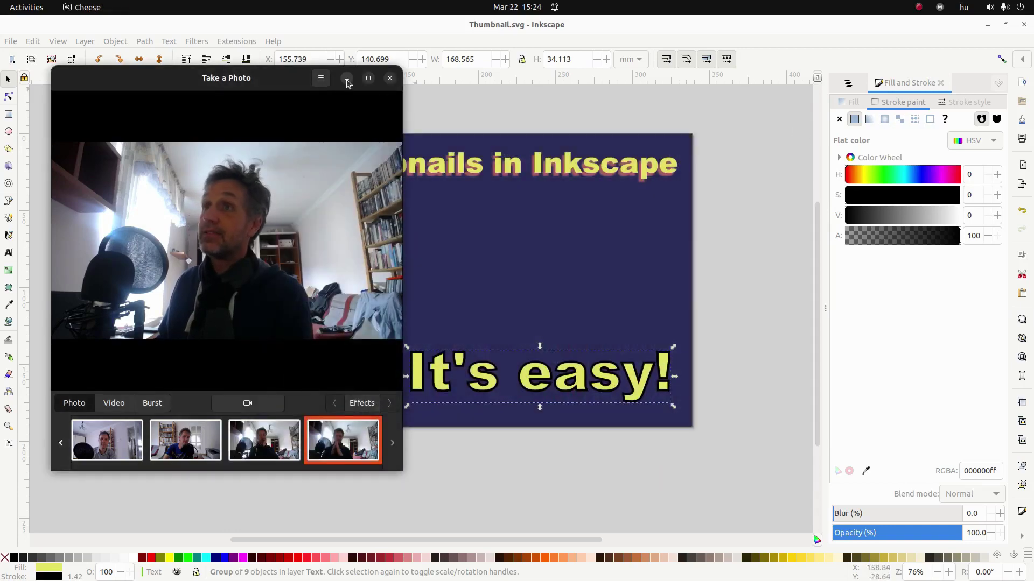
{"action": "left_click", "coordinate": [346, 82]}
Step: Switch to the Files app, open the Webcam folder inside Pictures and preview 2023-03-22-152442.jpg
{"action": "left_click", "coordinate": [19, 146]}
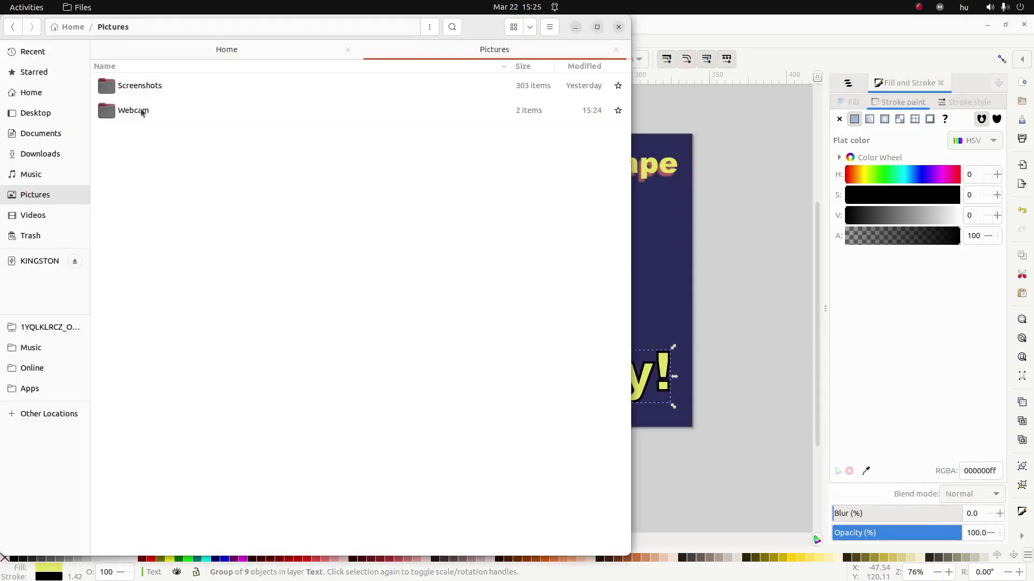
{"action": "double_click", "coordinate": [141, 111]}
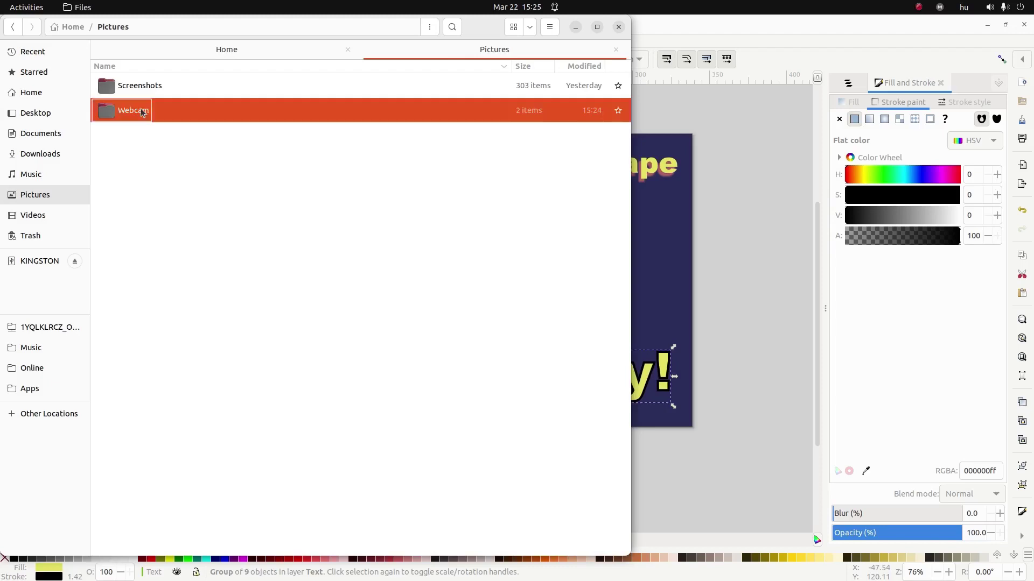
{"action": "double_click", "coordinate": [145, 113]}
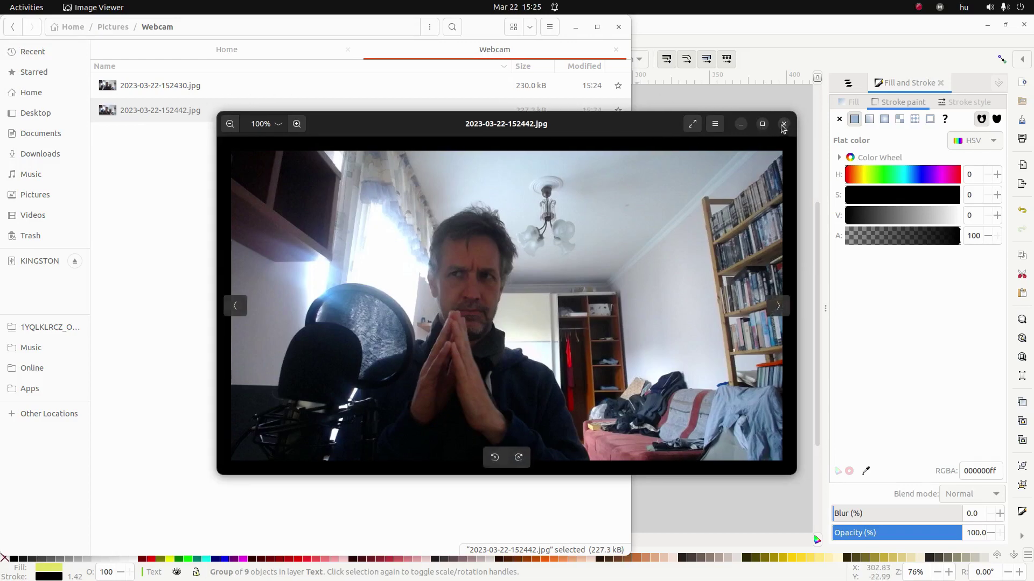
{"action": "left_click", "coordinate": [793, 127]}
Step: Embed 2023-03-22-152442.jpg in the Inkscape drawing and move it to X about -47 mm, Y about 38 mm, below the title
{"action": "left_click_drag", "start_coordinate": [187, 111], "coordinate": [719, 278]}
{"action": "left_click", "coordinate": [595, 364]}
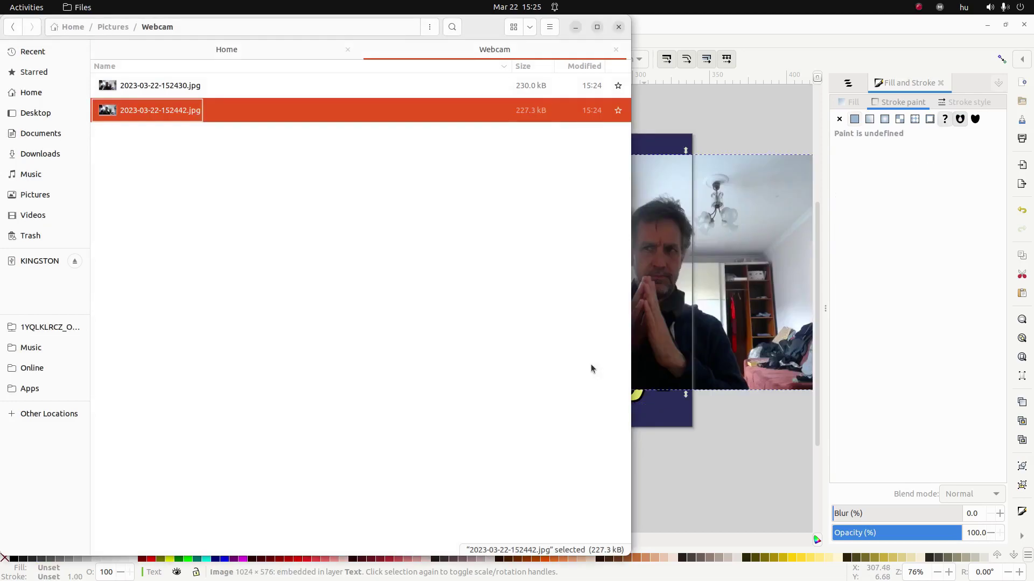
{"action": "left_click", "coordinate": [696, 256]}
{"action": "left_click_drag", "start_coordinate": [696, 257], "coordinate": [303, 294]}
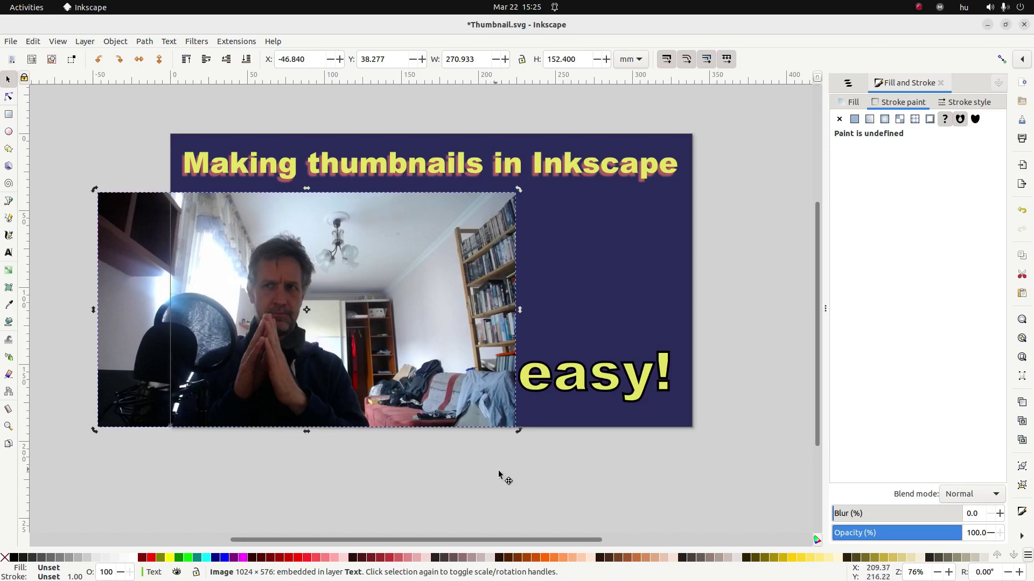
Step: Start a Bezier outline at the microphone stand and run it along the photo's lower edge to the man's sleeve
{"action": "left_click", "coordinate": [9, 97]}
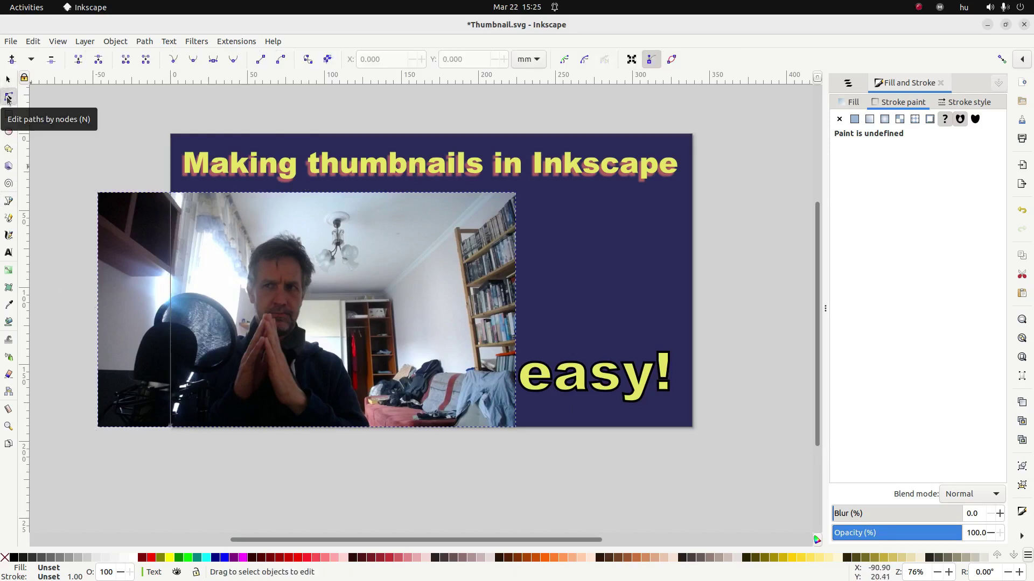
{"action": "left_click", "coordinate": [8, 200]}
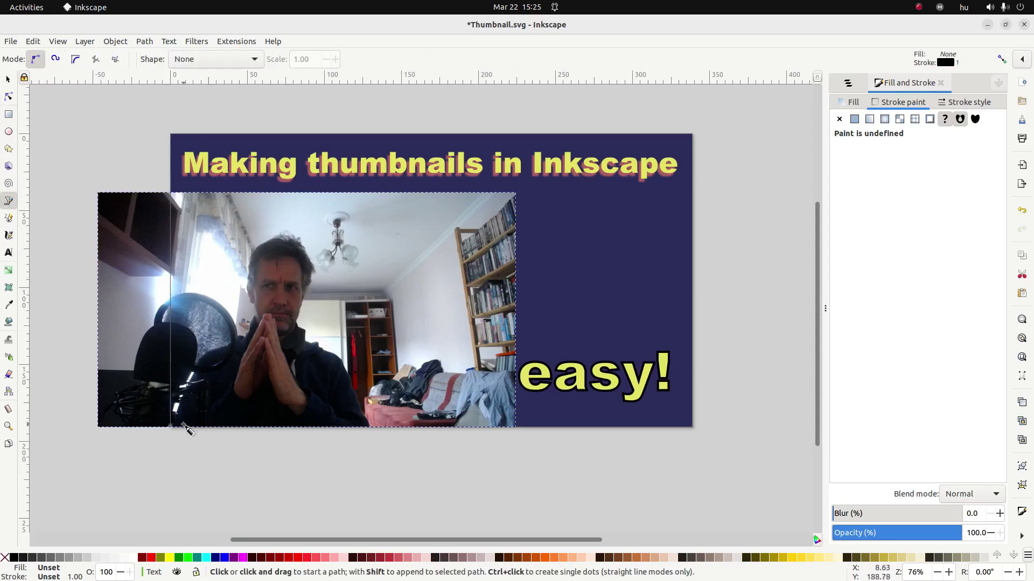
{"action": "scroll", "coordinate": [203, 338], "scroll_direction": "up", "scroll_amount": 2}
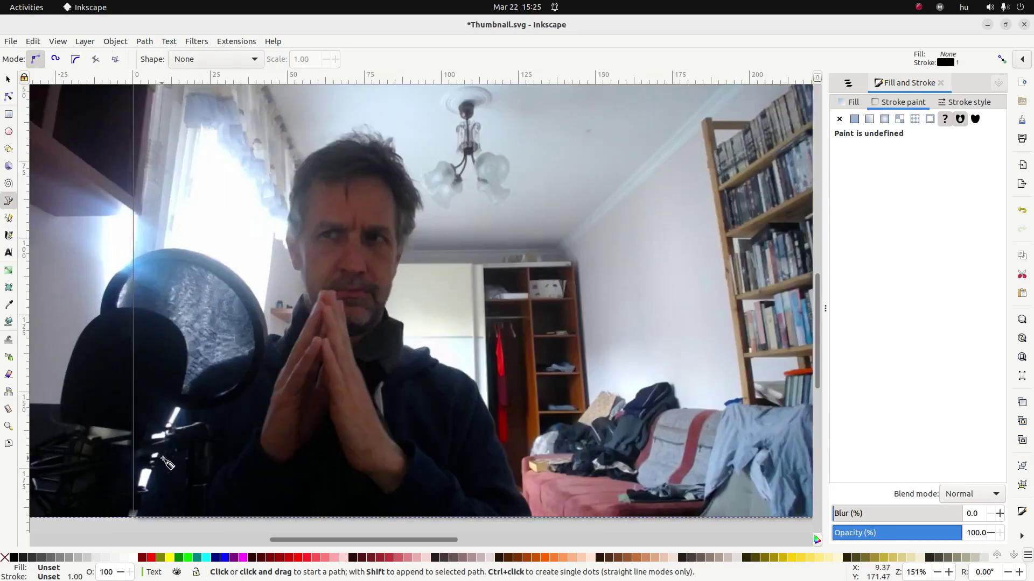
{"action": "left_click", "coordinate": [68, 452]}
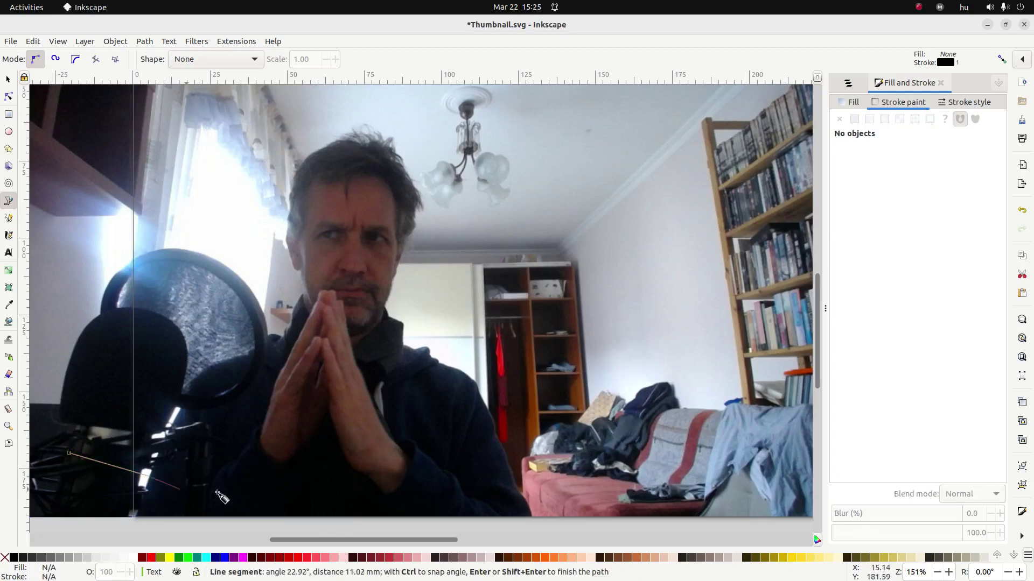
{"action": "left_click", "coordinate": [320, 502]}
{"action": "left_click", "coordinate": [528, 500]}
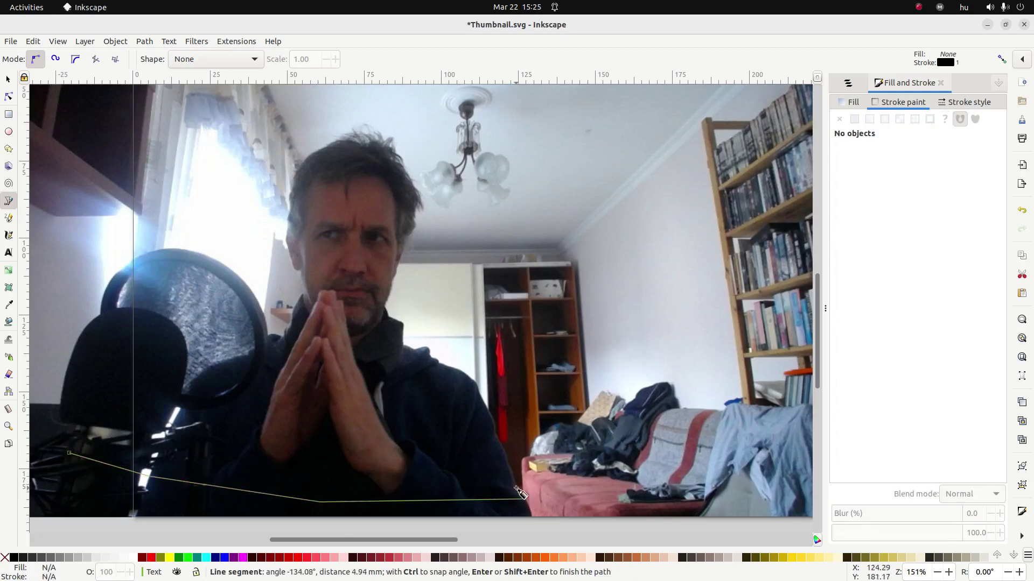
Step: Continue the Bezier outline up the man's sleeve, over the shoulder and hood, to the tip of the collar
{"action": "scroll", "coordinate": [512, 463], "scroll_direction": "up", "scroll_amount": 1}
{"action": "scroll", "coordinate": [512, 465], "scroll_direction": "up", "scroll_amount": 1}
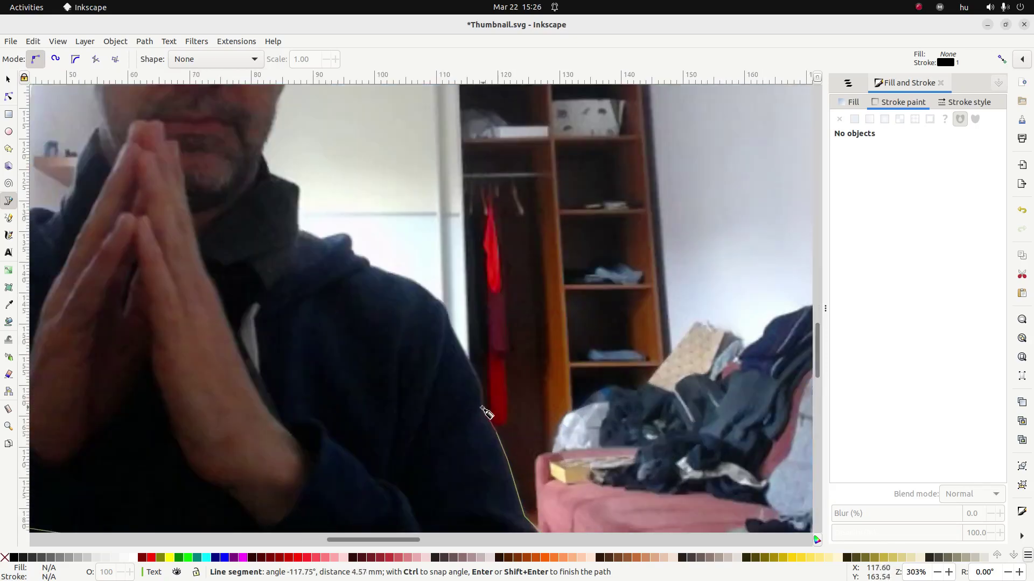
{"action": "left_click", "coordinate": [481, 385]}
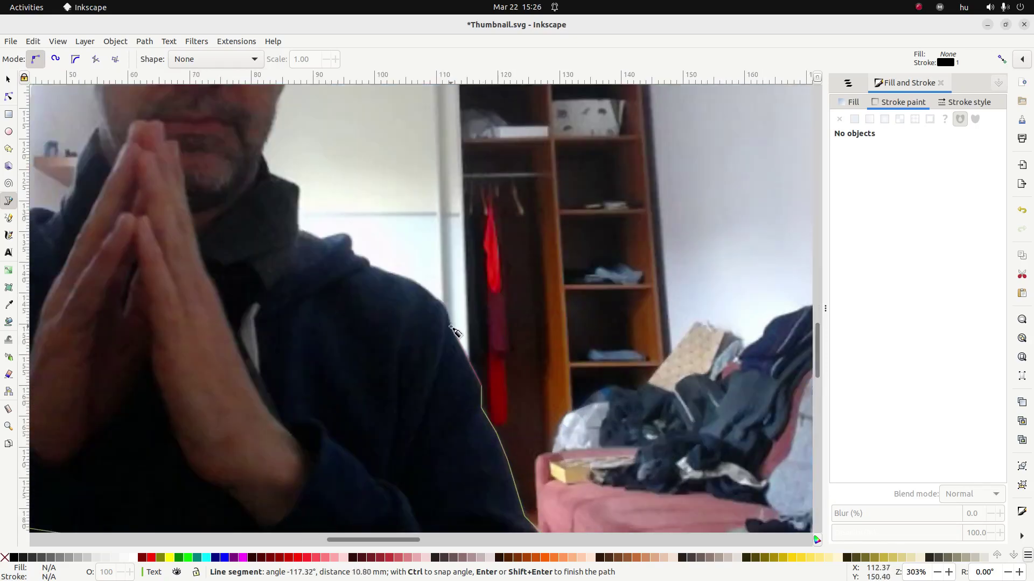
{"action": "left_click", "coordinate": [415, 281]}
{"action": "left_click", "coordinate": [371, 265]}
{"action": "left_click_drag", "start_coordinate": [368, 259], "coordinate": [350, 251]}
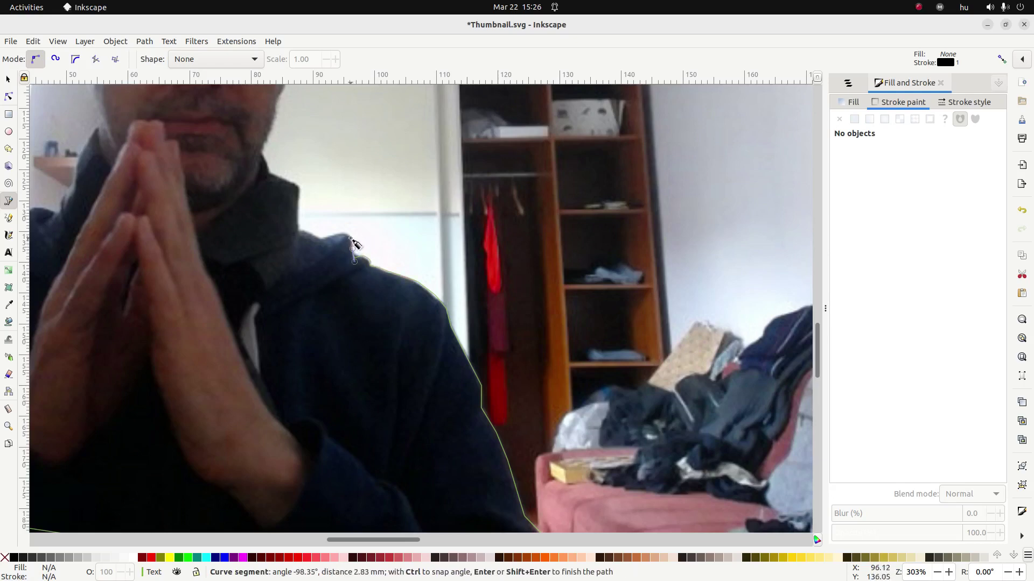
{"action": "left_click", "coordinate": [345, 235]}
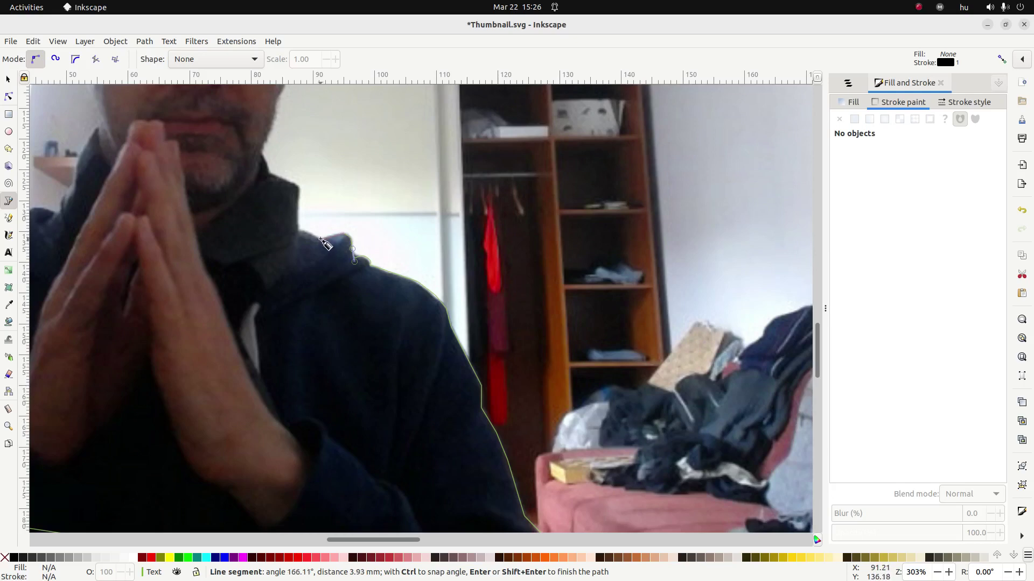
{"action": "left_click", "coordinate": [299, 231]}
{"action": "left_click", "coordinate": [299, 186]}
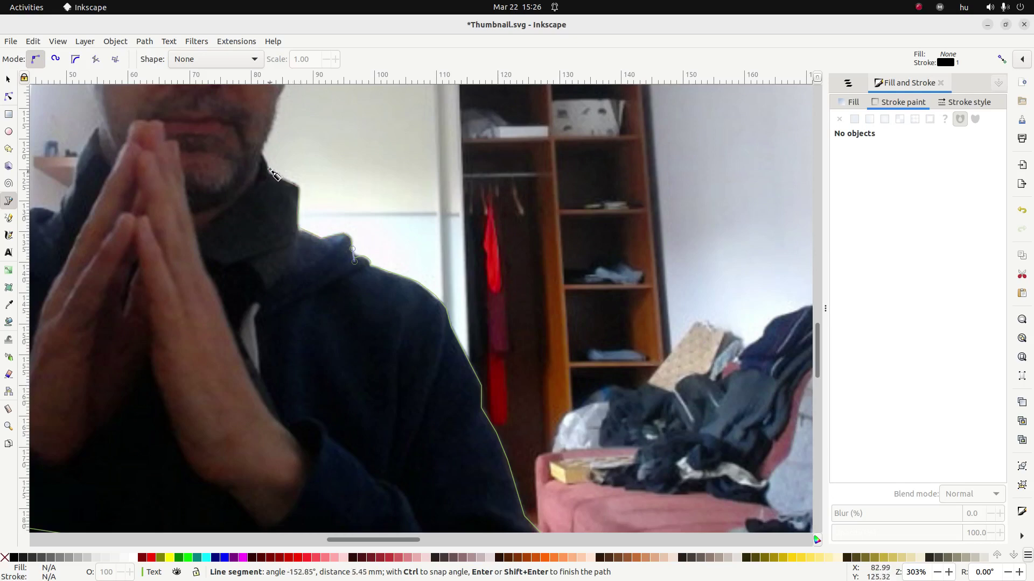
Step: Trace the outline from the collar up along the jaw, cheek and side hair to the tuft on top of the head
{"action": "scroll", "coordinate": [275, 178], "scroll_direction": "up", "scroll_amount": 5}
{"action": "left_click_drag", "start_coordinate": [265, 277], "coordinate": [280, 227]}
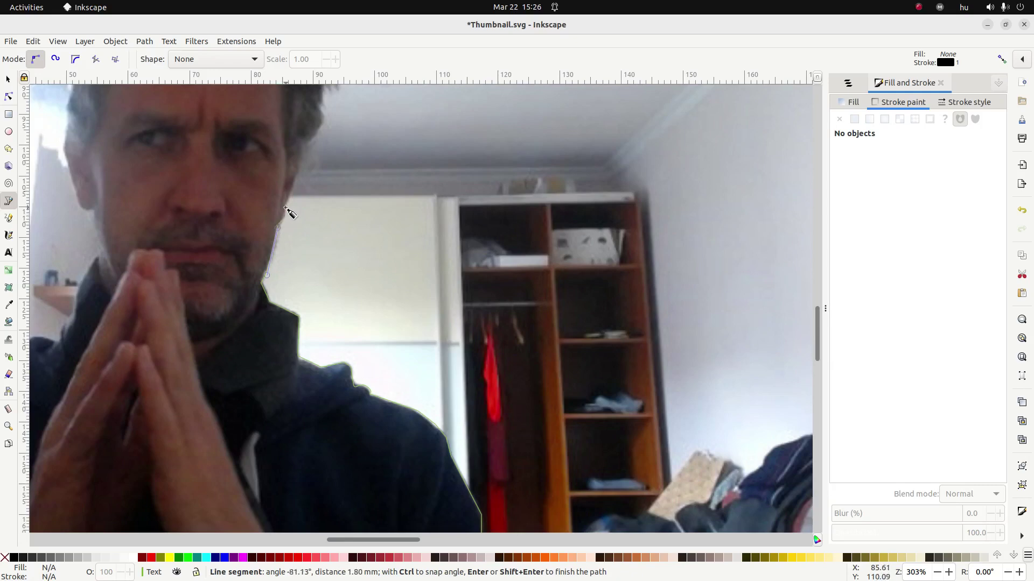
{"action": "scroll", "coordinate": [324, 168], "scroll_direction": "up", "scroll_amount": 3}
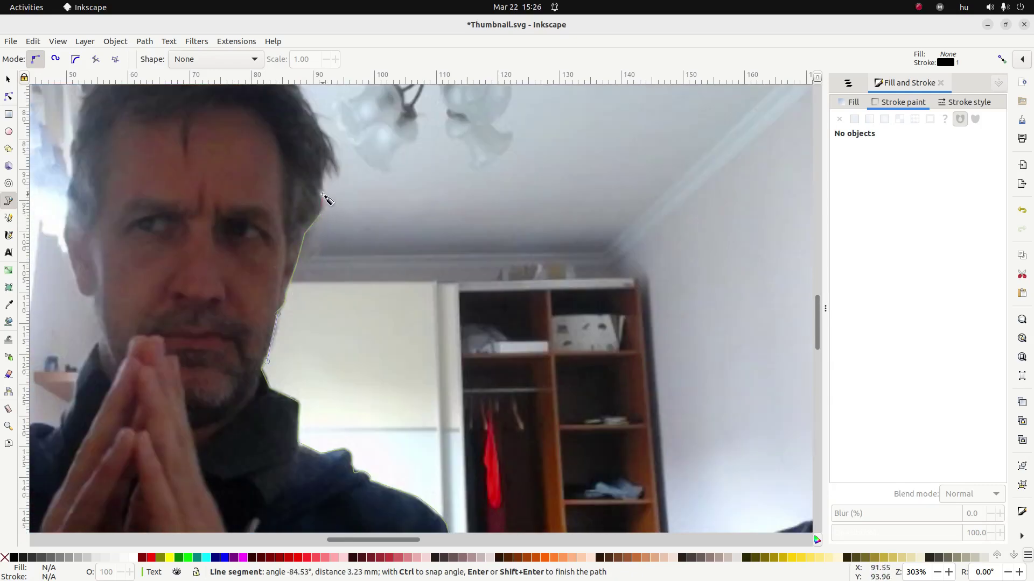
{"action": "left_click", "coordinate": [329, 173]}
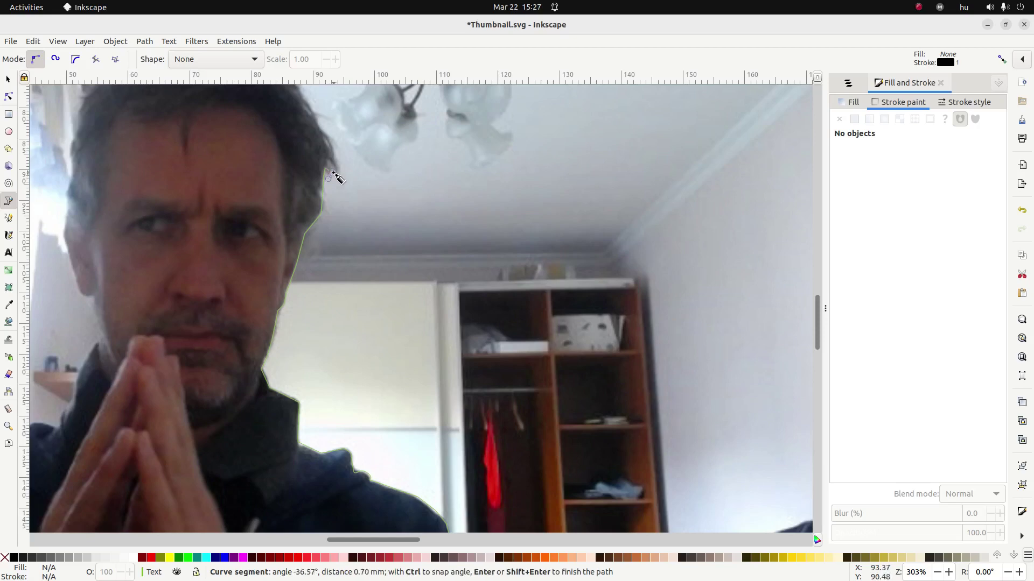
{"action": "scroll", "coordinate": [321, 215], "scroll_direction": "up", "scroll_amount": 3}
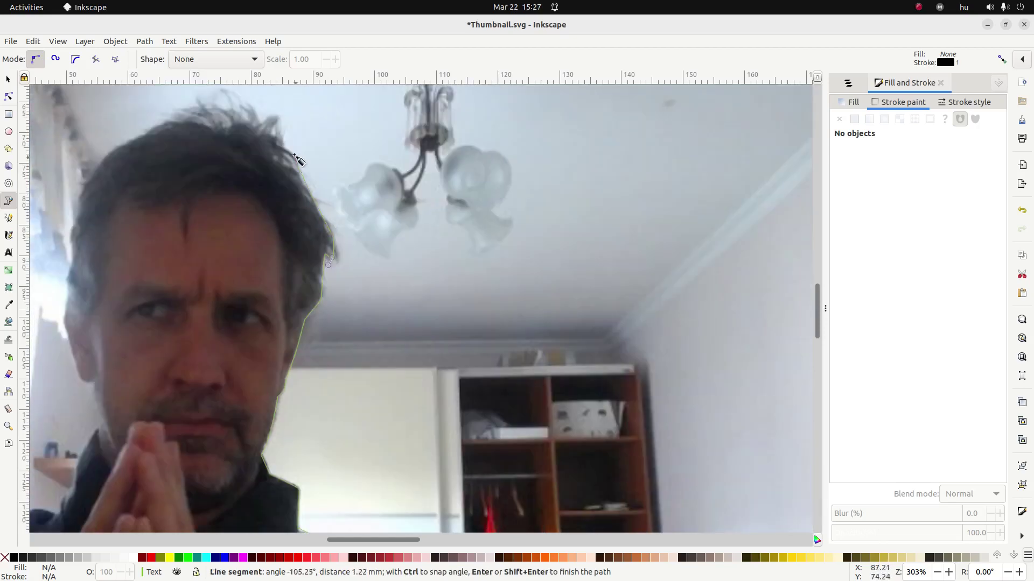
{"action": "left_click", "coordinate": [278, 116]}
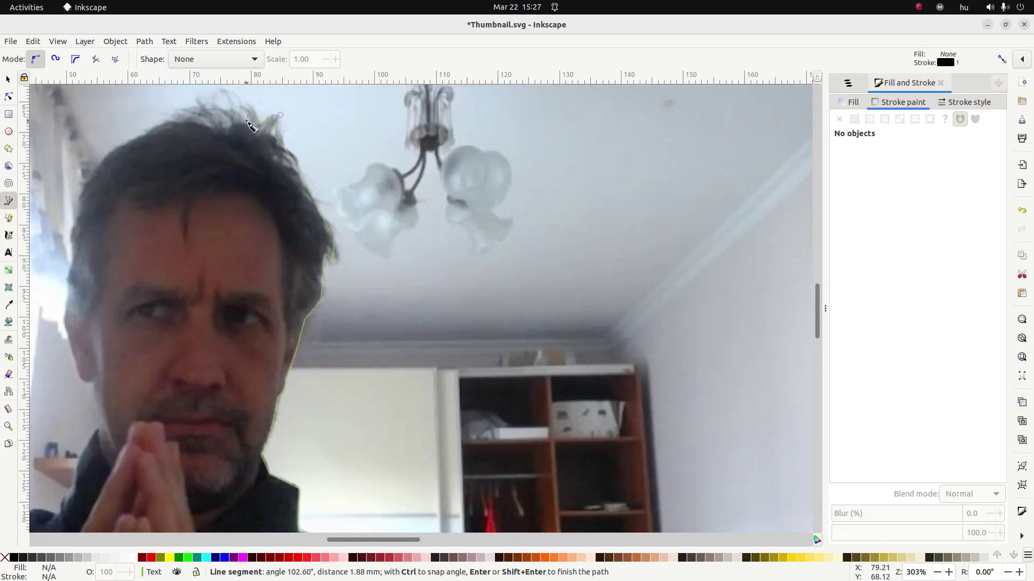
Step: Trace the outline over the top of the head and down the far side of the hair to below the ear
{"action": "left_click", "coordinate": [188, 107]}
{"action": "left_click", "coordinate": [89, 180]}
{"action": "left_click", "coordinate": [74, 249]}
{"action": "left_click", "coordinate": [66, 324]}
{"action": "scroll", "coordinate": [82, 338], "scroll_direction": "down", "scroll_amount": 2}
{"action": "left_click", "coordinate": [88, 341]}
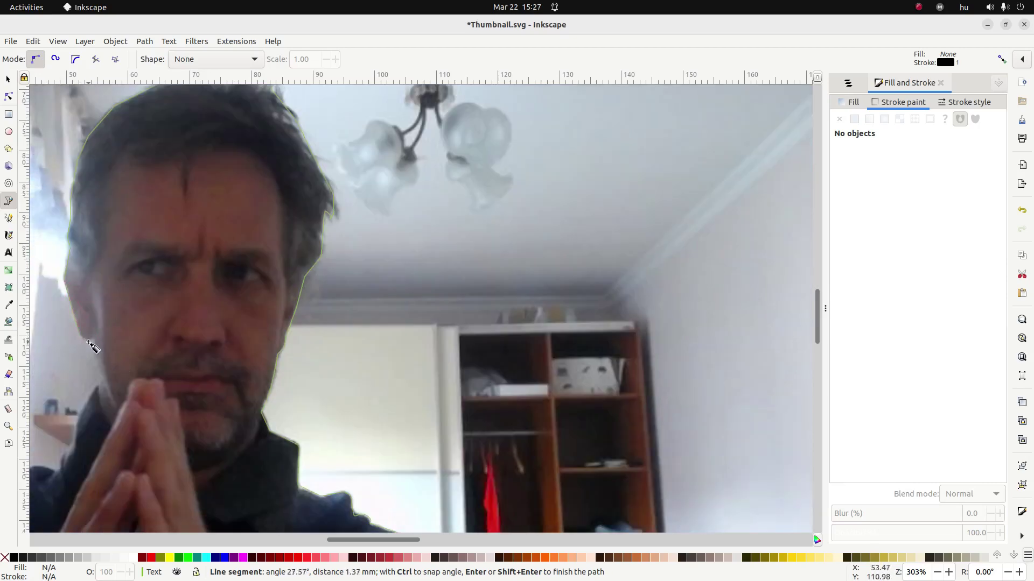
Step: Continue the outline down the neck and collar and across the shoulder to the edge of the pop filter
{"action": "left_click", "coordinate": [98, 385]}
{"action": "scroll", "coordinate": [94, 388], "scroll_direction": "down", "scroll_amount": 2}
{"action": "left_click", "coordinate": [80, 362]}
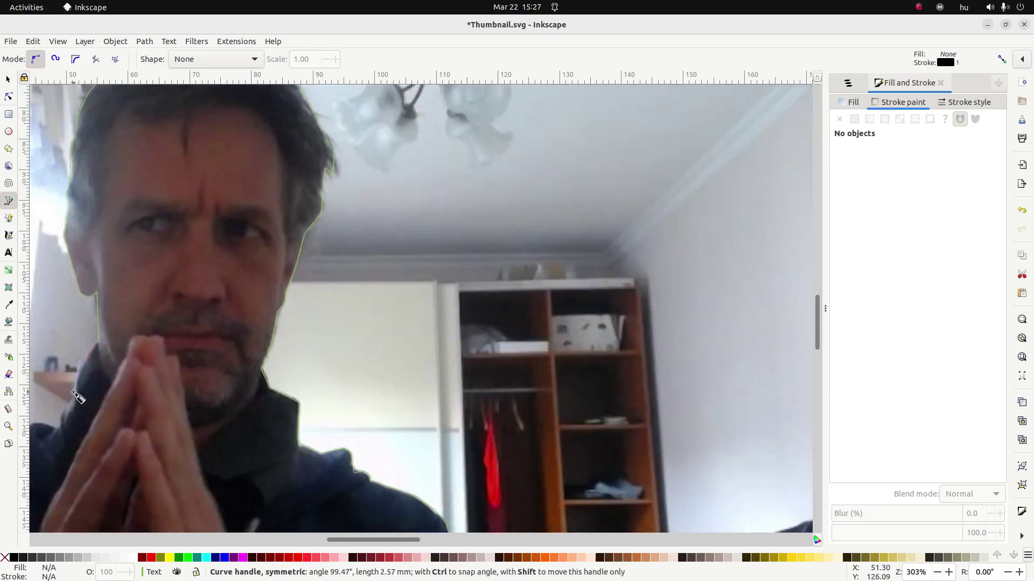
{"action": "left_click", "coordinate": [64, 428]}
{"action": "scroll", "coordinate": [65, 429], "scroll_direction": "down", "scroll_amount": 4}
{"action": "left_click_drag", "start_coordinate": [398, 541], "coordinate": [341, 541]}
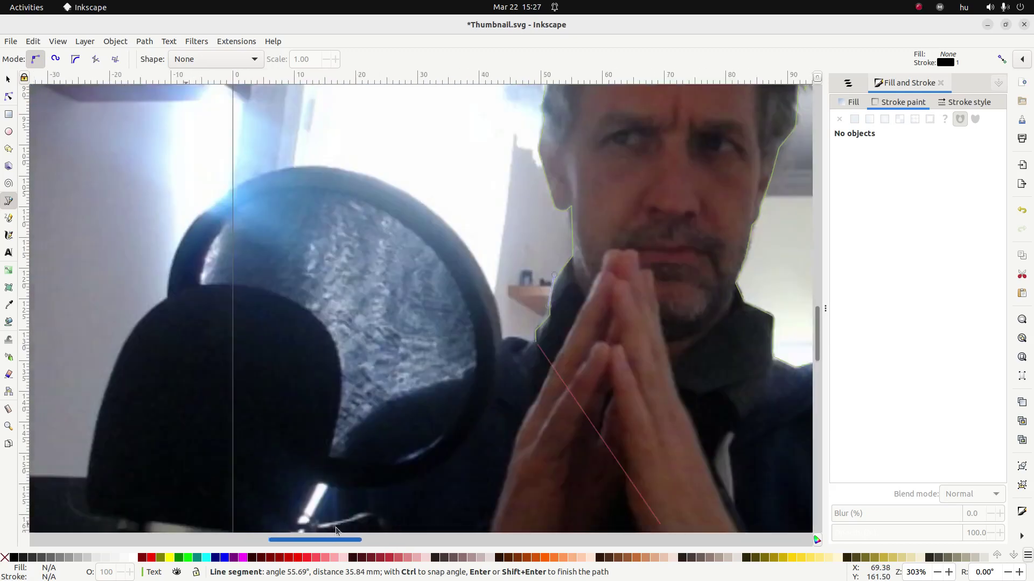
{"action": "left_click_drag", "start_coordinate": [491, 340], "coordinate": [503, 343]}
Step: Run the outline roughly around the pop filter and microphone with straight segments and close it at its starting point
{"action": "left_click", "coordinate": [366, 176]}
{"action": "left_click", "coordinate": [165, 273]}
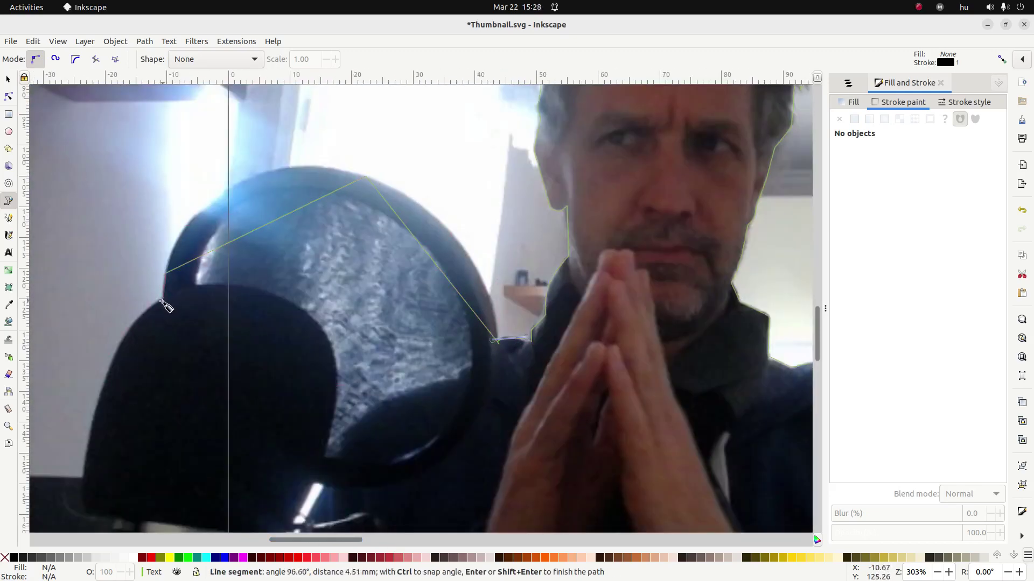
{"action": "left_click", "coordinate": [163, 298]}
{"action": "scroll", "coordinate": [87, 509], "scroll_direction": "down", "scroll_amount": 4}
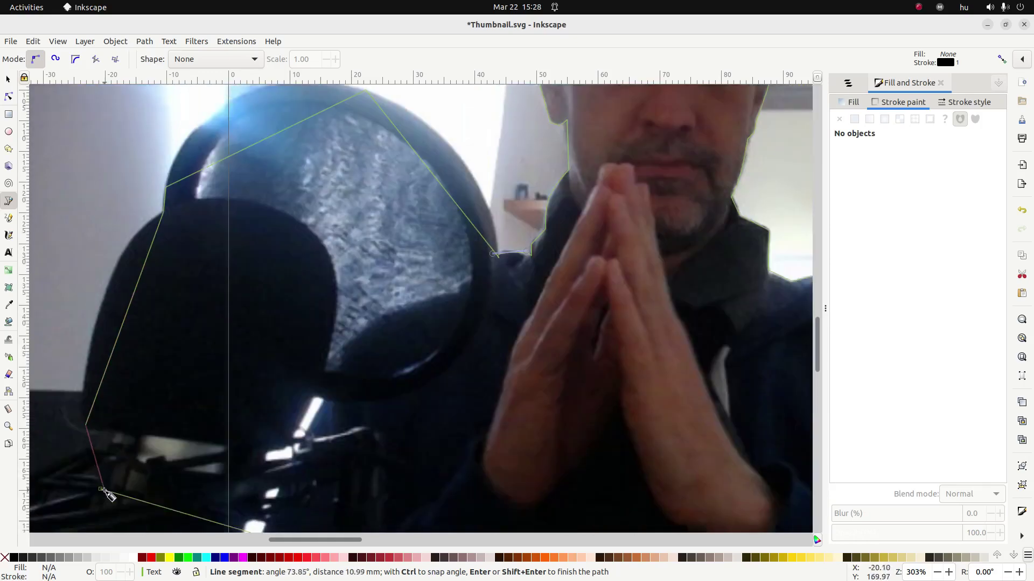
{"action": "left_click", "coordinate": [96, 486]}
Step: Make the outline's two pop filter nodes smooth and bend the adjoining segments out toward the filter's rim
{"action": "left_click", "coordinate": [8, 97]}
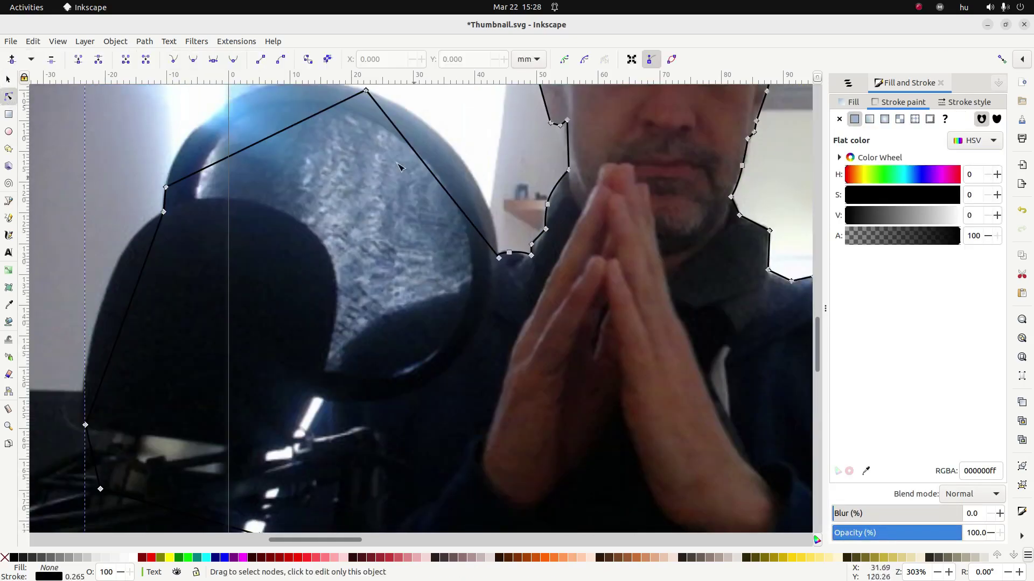
{"action": "scroll", "coordinate": [371, 222], "scroll_direction": "up", "scroll_amount": 6}
{"action": "left_click", "coordinate": [366, 219], "text": "ctrl"}
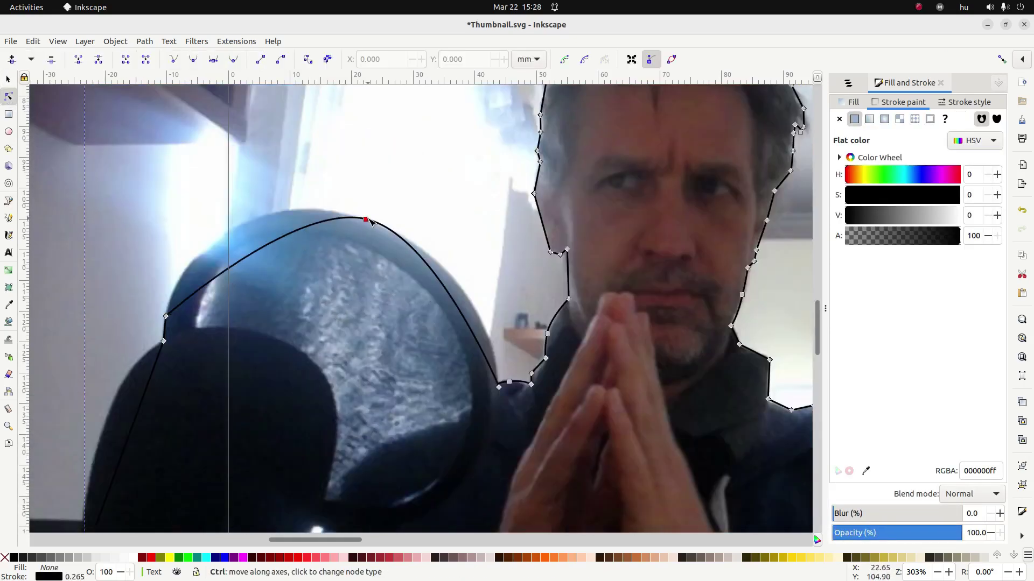
{"action": "left_click", "coordinate": [166, 316], "text": "ctrl"}
{"action": "left_click_drag", "start_coordinate": [265, 225], "coordinate": [257, 212]}
{"action": "left_click_drag", "start_coordinate": [421, 291], "coordinate": [433, 264]}
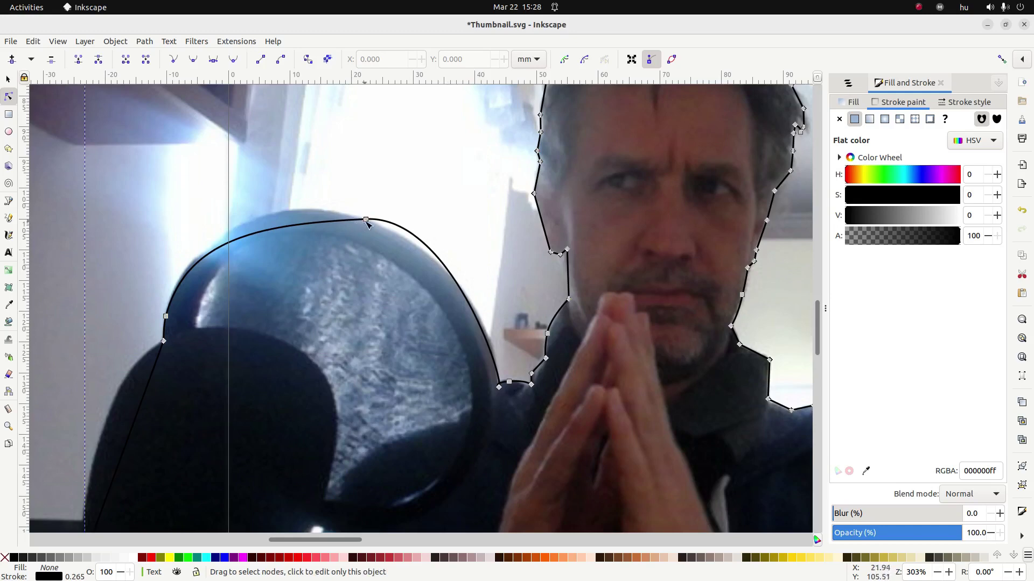
Step: Adjust the node handles to follow the pop filter's round rim and curve the adjoining segment along the microphone's edge
{"action": "left_click", "coordinate": [366, 220]}
{"action": "left_click_drag", "start_coordinate": [187, 238], "coordinate": [190, 220]}
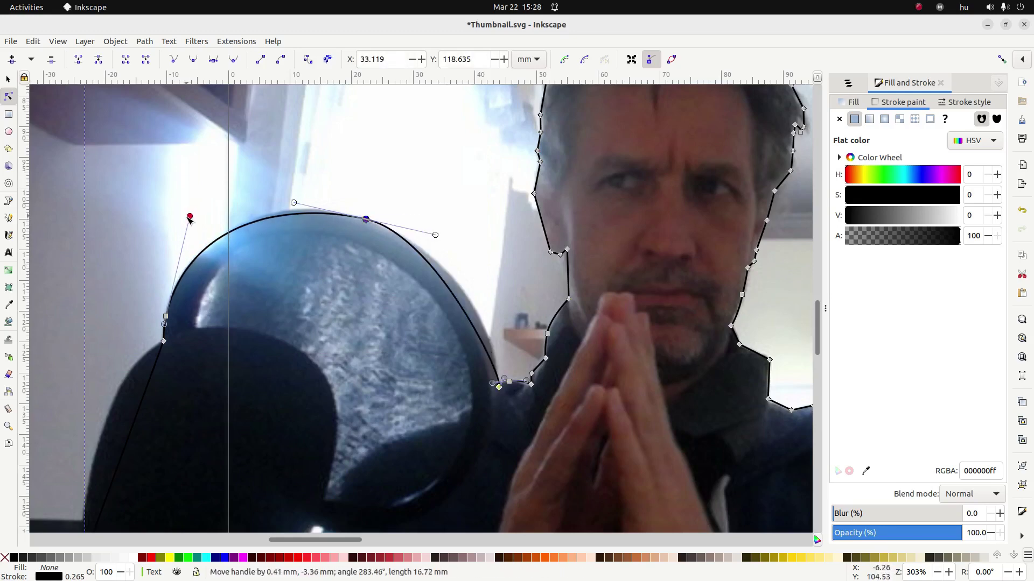
{"action": "left_click_drag", "start_coordinate": [435, 235], "coordinate": [475, 261]}
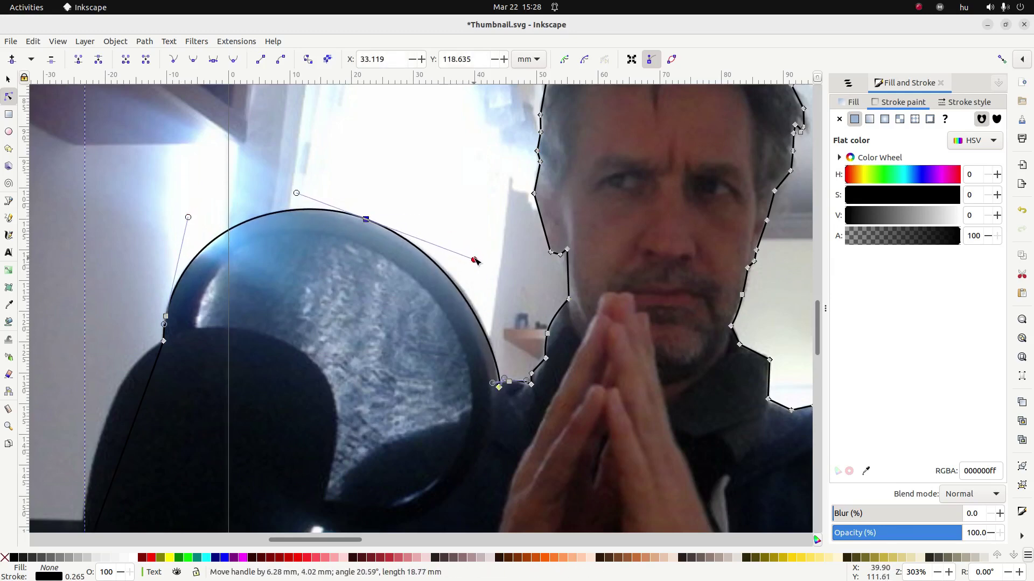
{"action": "scroll", "coordinate": [154, 376], "scroll_direction": "down", "scroll_amount": 4}
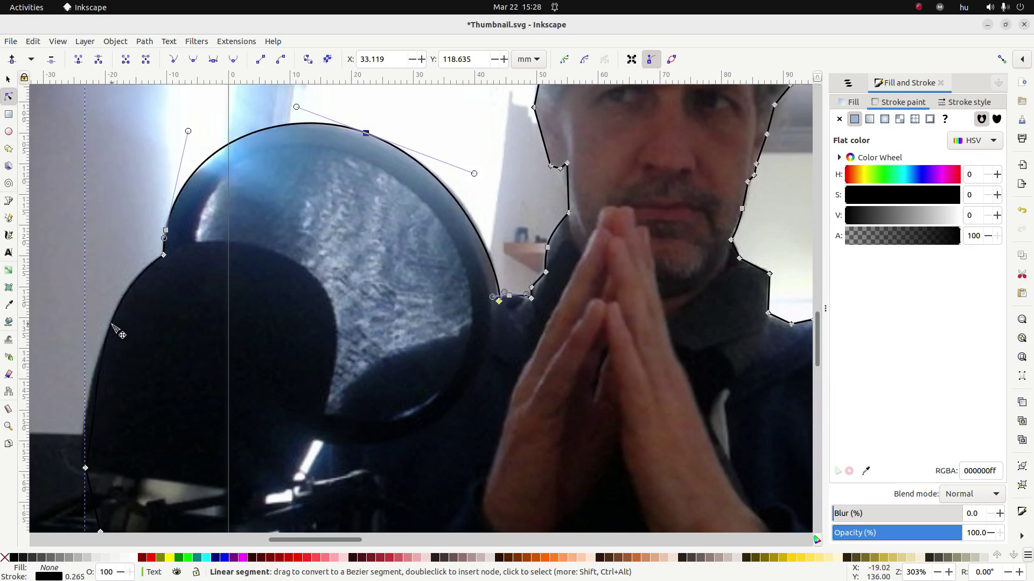
{"action": "left_click_drag", "start_coordinate": [97, 429], "coordinate": [92, 433]}
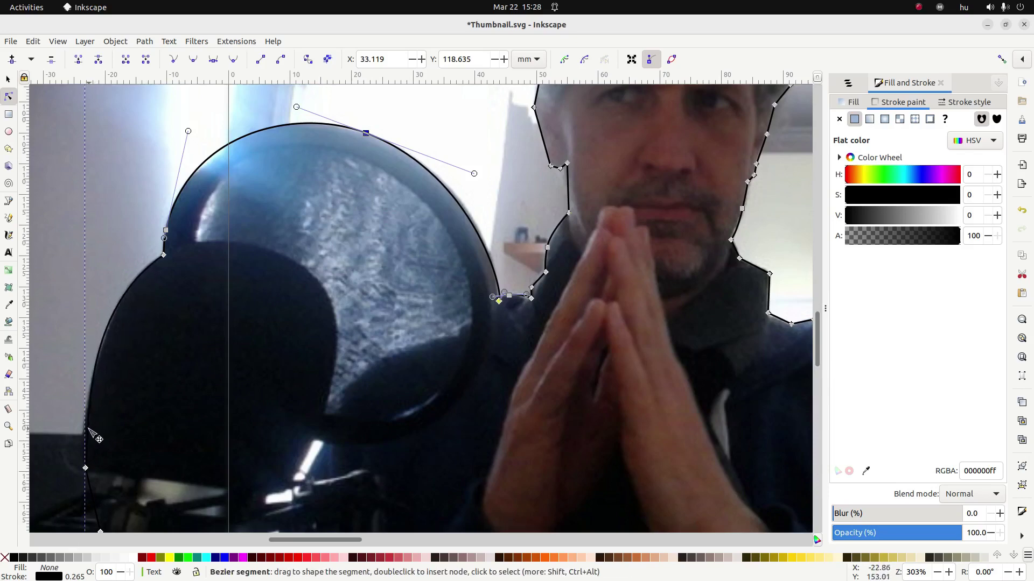
Step: Bend the outline segment along the microphone's outer edge by adjusting the handle of the node where microphone and pop filter meet
{"action": "left_click", "coordinate": [85, 468]}
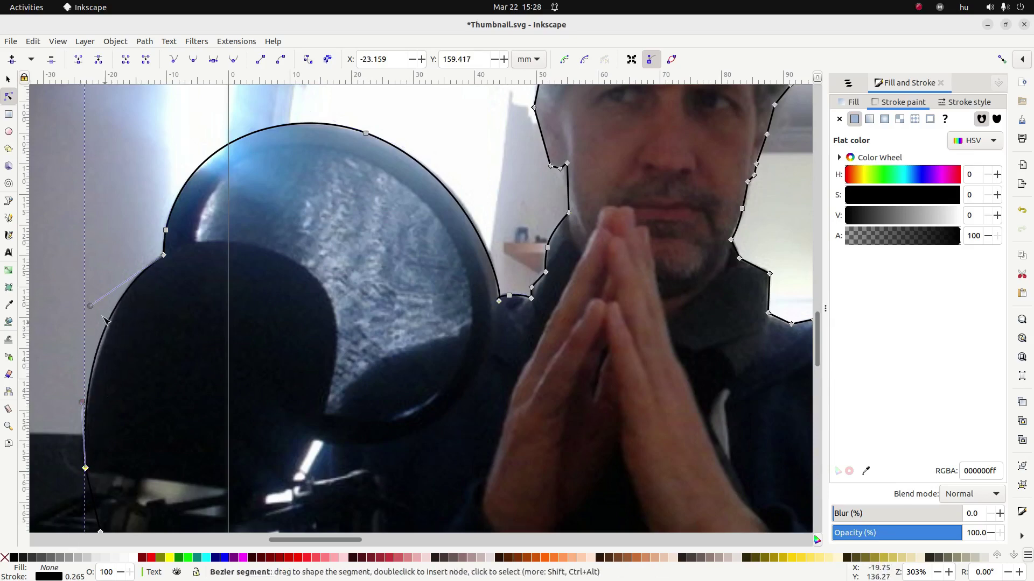
{"action": "left_click", "coordinate": [151, 284]}
{"action": "left_click", "coordinate": [164, 254]}
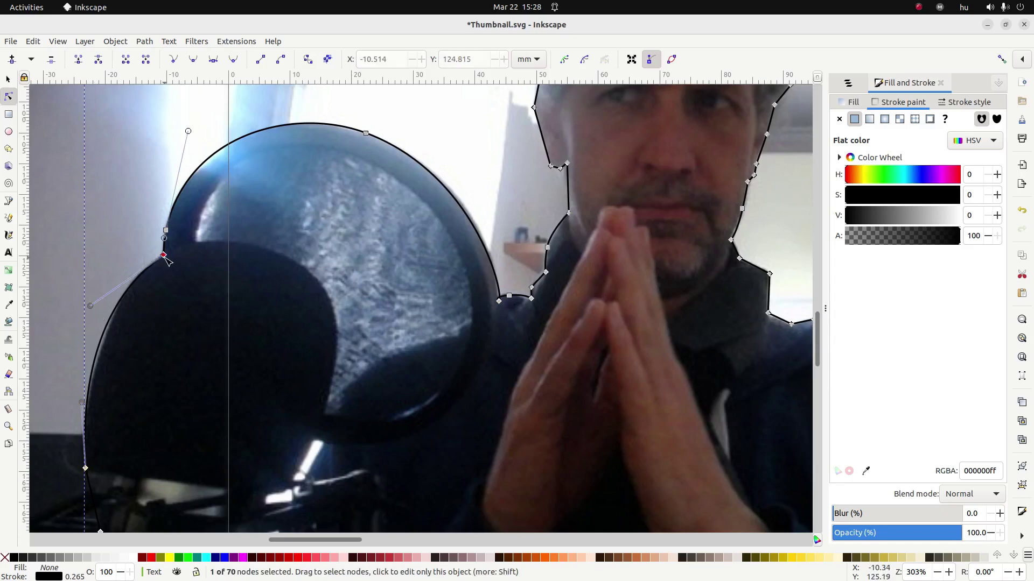
{"action": "left_click_drag", "start_coordinate": [91, 307], "coordinate": [120, 262]}
{"action": "left_click_drag", "start_coordinate": [118, 261], "coordinate": [121, 275]}
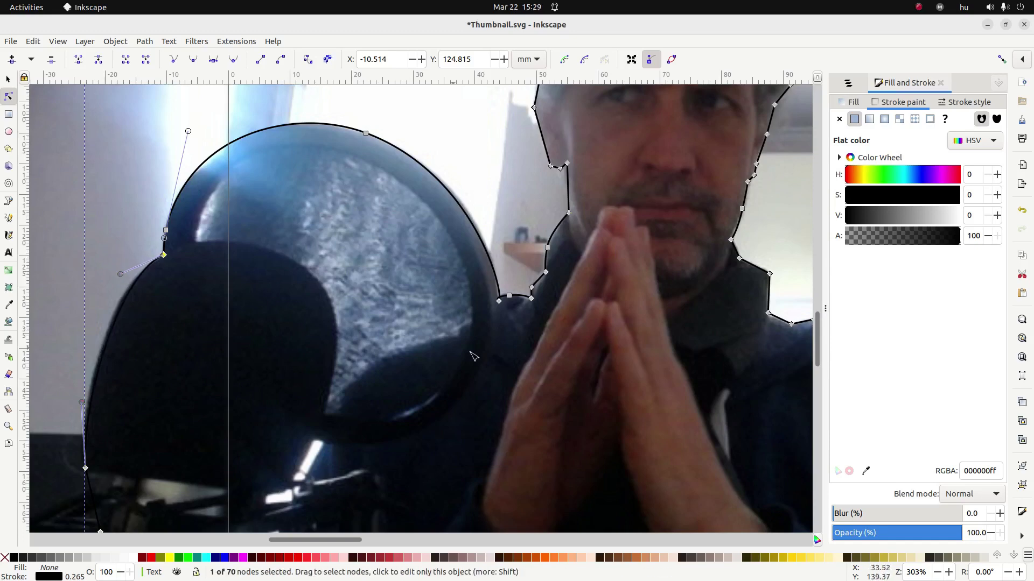
Step: Fill the closed outline path with the flat yellow color e5e261 at 52% alpha
{"action": "scroll", "coordinate": [530, 350], "scroll_direction": "down", "scroll_amount": 8}
{"action": "scroll", "coordinate": [531, 351], "scroll_direction": "down", "scroll_amount": 1, "text": "ctrl"}
{"action": "scroll", "coordinate": [533, 347], "scroll_direction": "down", "scroll_amount": 1}
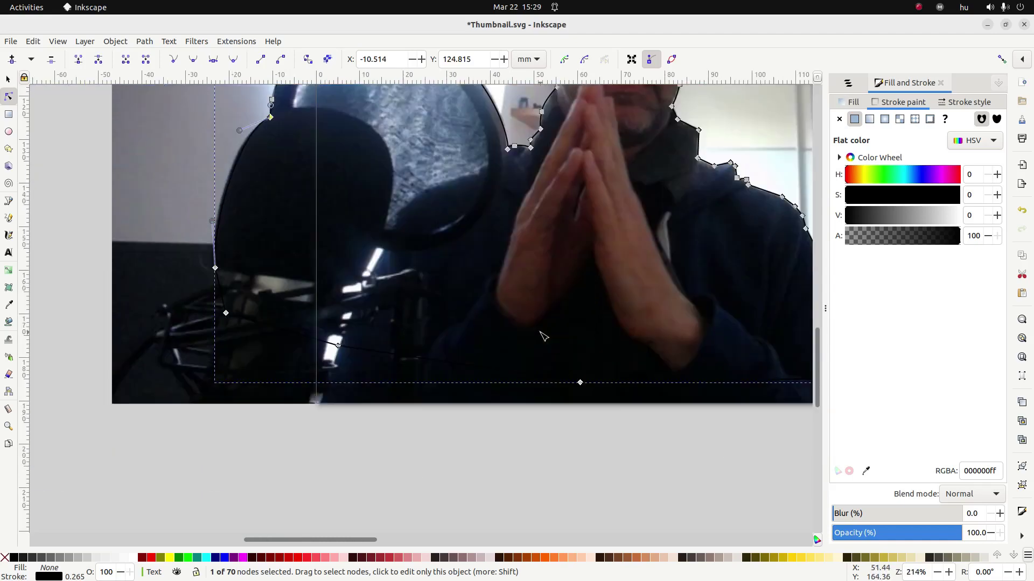
{"action": "scroll", "coordinate": [541, 336], "scroll_direction": "down", "scroll_amount": 1}
{"action": "scroll", "coordinate": [533, 329], "scroll_direction": "up", "scroll_amount": 3}
{"action": "scroll", "coordinate": [530, 326], "scroll_direction": "right", "scroll_amount": 5}
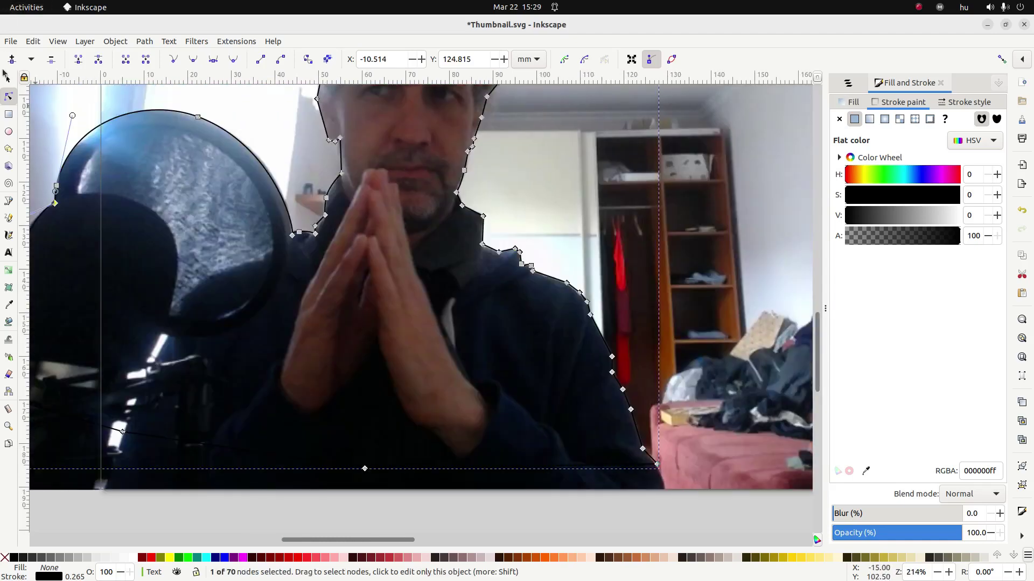
{"action": "left_click", "coordinate": [8, 80]}
{"action": "scroll", "coordinate": [453, 264], "scroll_direction": "up", "scroll_amount": 5}
{"action": "scroll", "coordinate": [457, 263], "scroll_direction": "down", "scroll_amount": 2}
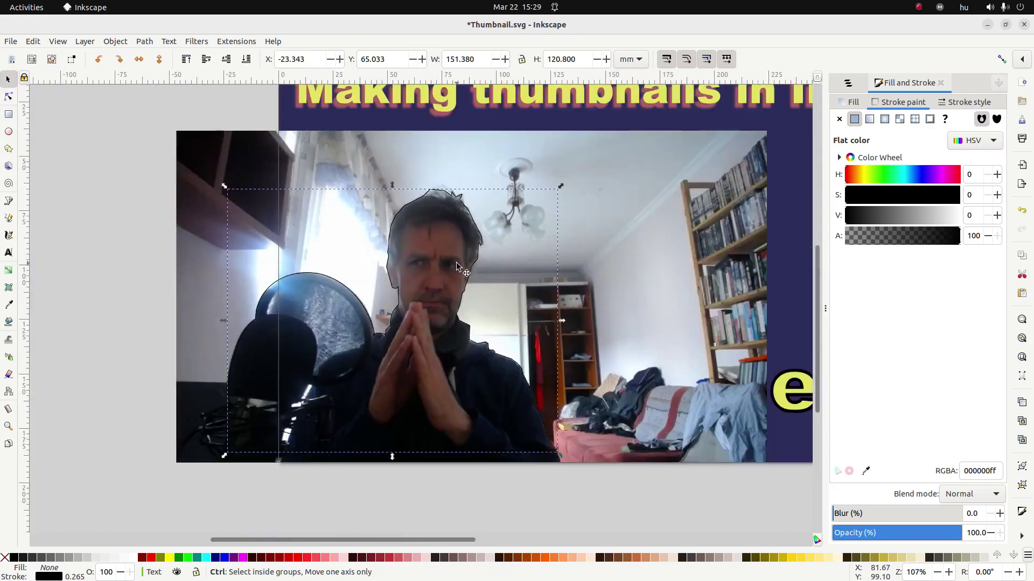
{"action": "left_click", "coordinate": [851, 102]}
{"action": "left_click", "coordinate": [855, 119]}
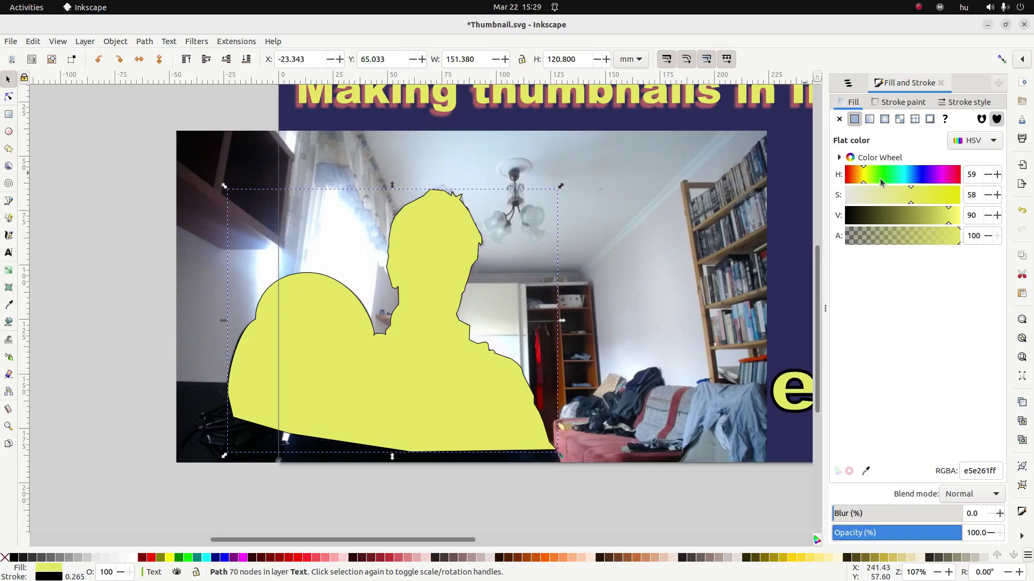
{"action": "left_click_drag", "start_coordinate": [911, 236], "coordinate": [904, 235]}
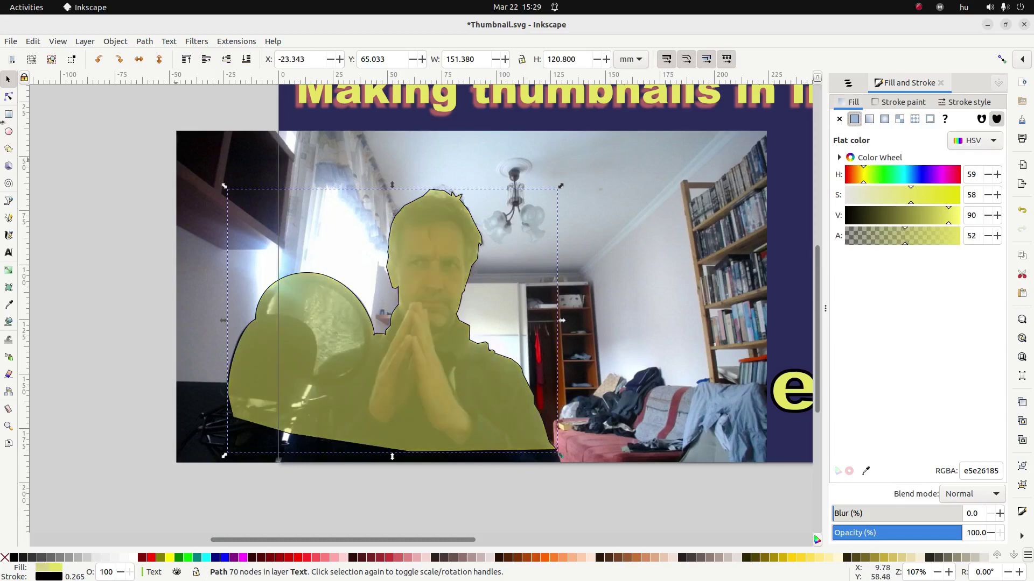
Step: Duplicate the filled outline and move the copy off the page beside the photo
{"action": "left_click", "coordinate": [426, 261]}
{"action": "key", "text": "ctrl"}
{"action": "key", "text": "ctrl+d"}
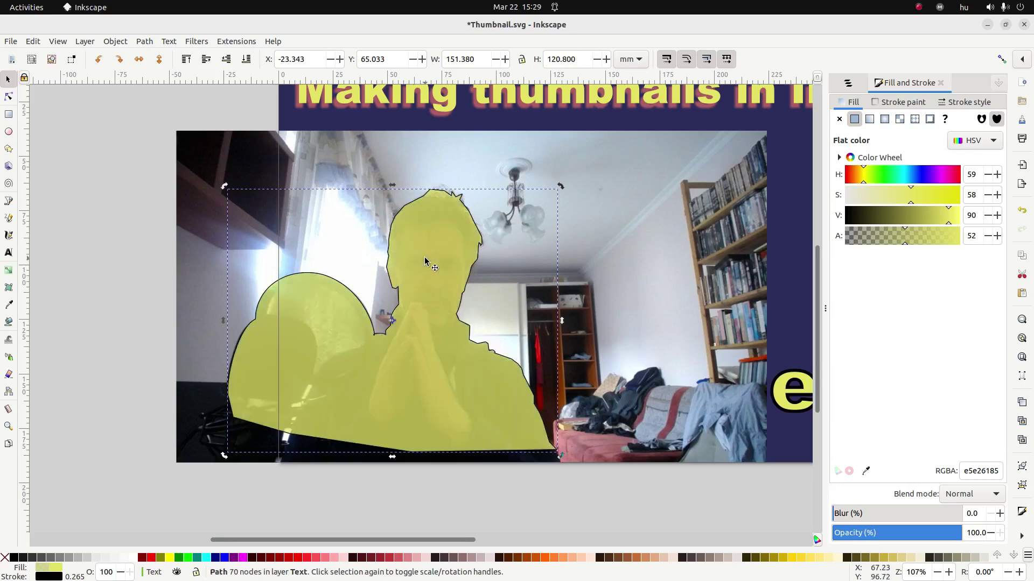
{"action": "left_click_drag", "start_coordinate": [428, 263], "coordinate": [54, 184]}
Step: Clip the webcam photo with the outline path that lies over the person and microphone
{"action": "left_click", "coordinate": [437, 265]}
{"action": "key", "text": "shift"}
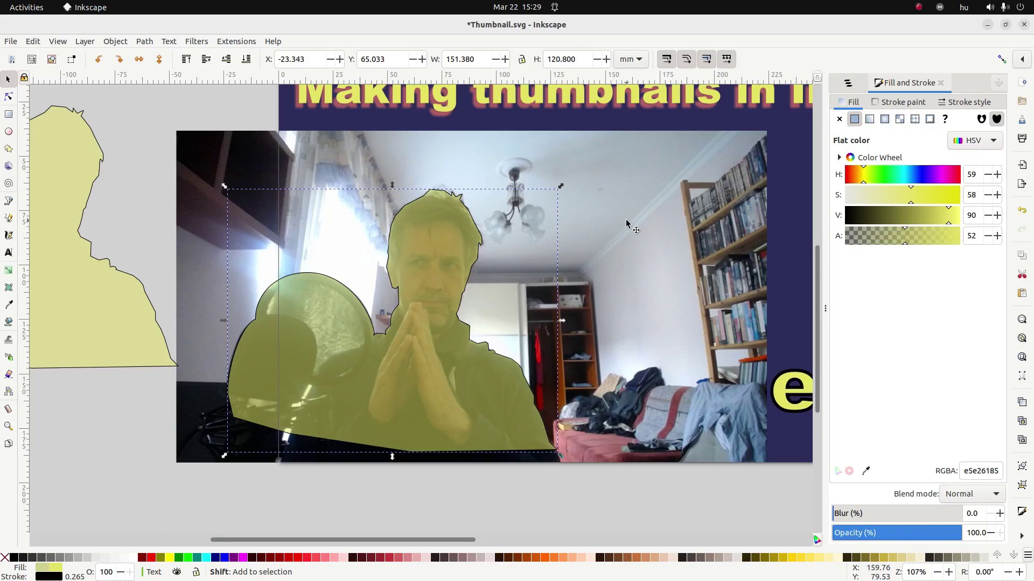
{"action": "left_click", "coordinate": [627, 222], "text": "shift"}
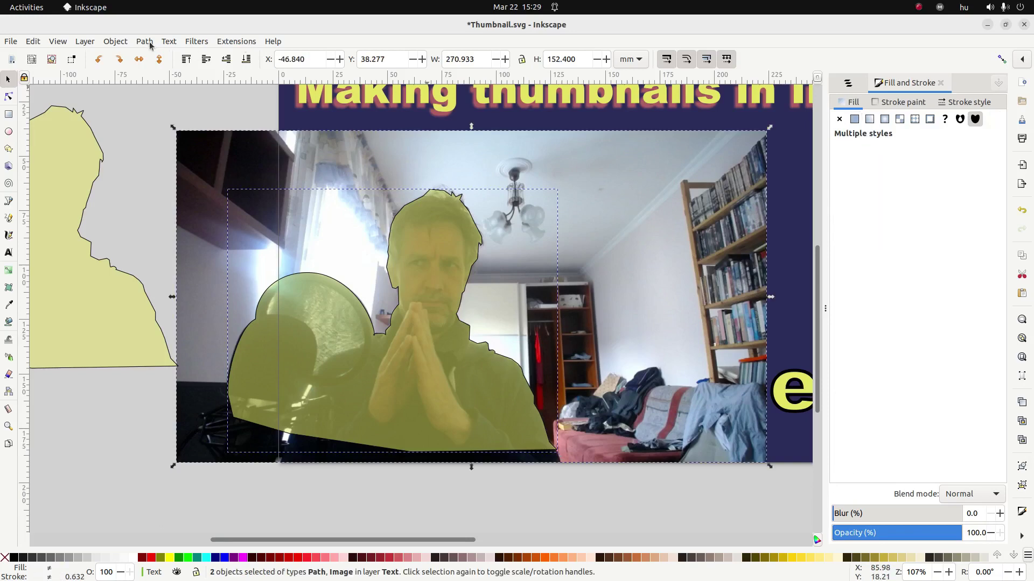
{"action": "left_click", "coordinate": [127, 45]}
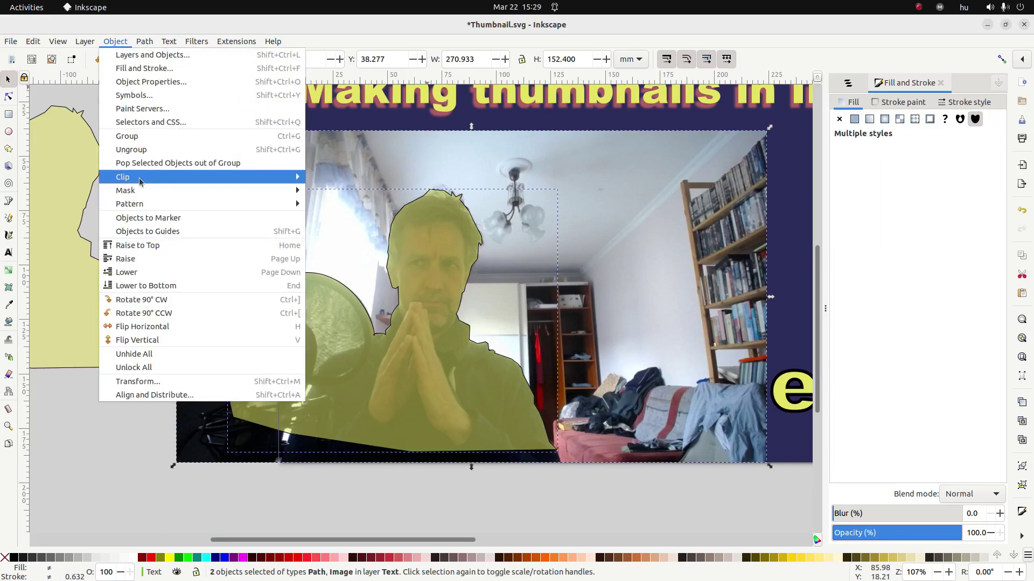
{"action": "mouse_move", "coordinate": [167, 184]}
{"action": "left_click", "coordinate": [337, 179]}
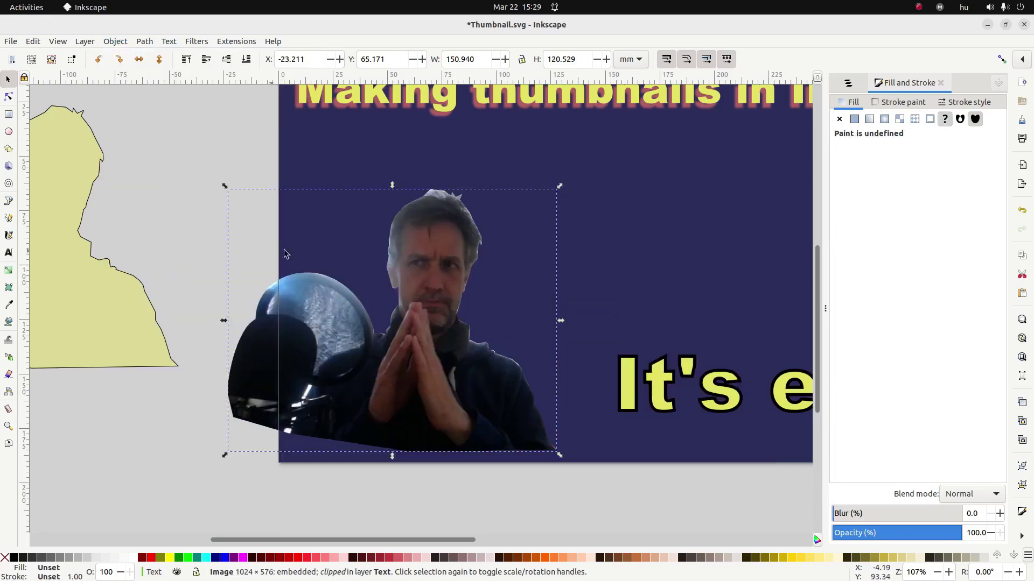
Step: Move the spare outline copy back so that it lies exactly over the cut-out photo
{"action": "left_click", "coordinate": [73, 234]}
{"action": "left_click", "coordinate": [250, 220]}
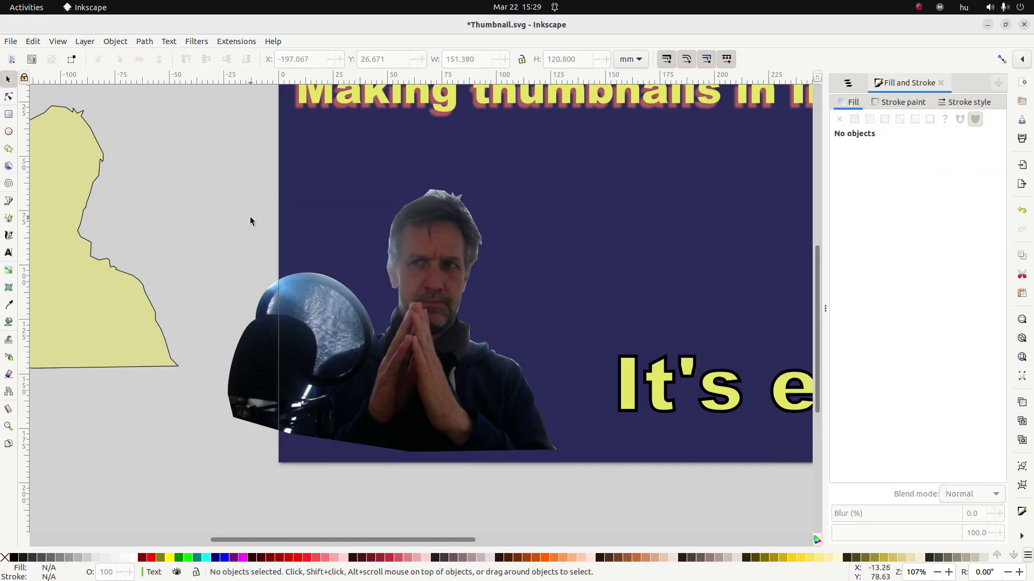
{"action": "left_click", "coordinate": [70, 202]}
{"action": "left_click_drag", "start_coordinate": [67, 183], "coordinate": [446, 268]}
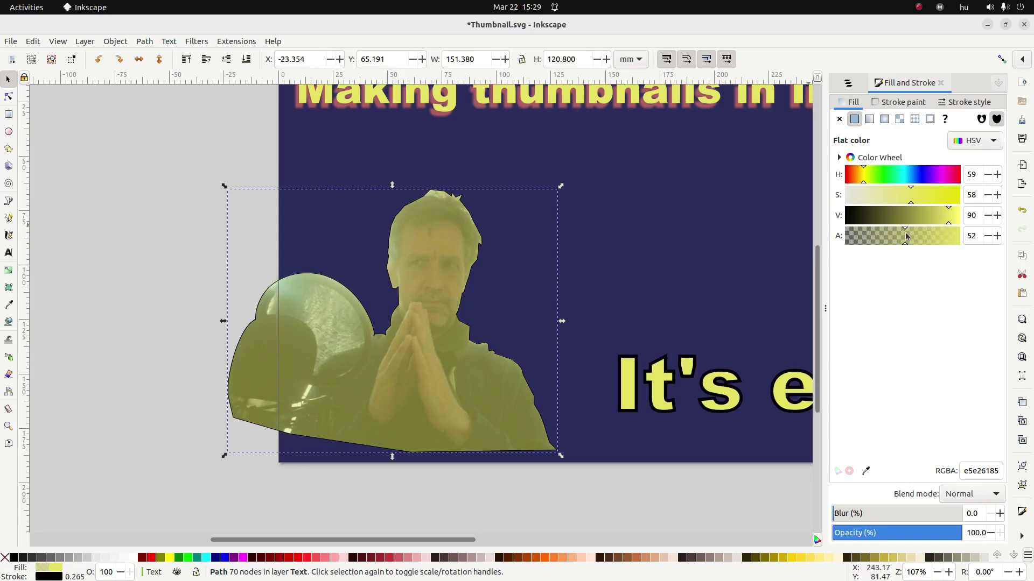
Step: Remove the outline's fill and make its stroke white
{"action": "left_click", "coordinate": [839, 119]}
{"action": "left_click", "coordinate": [898, 106]}
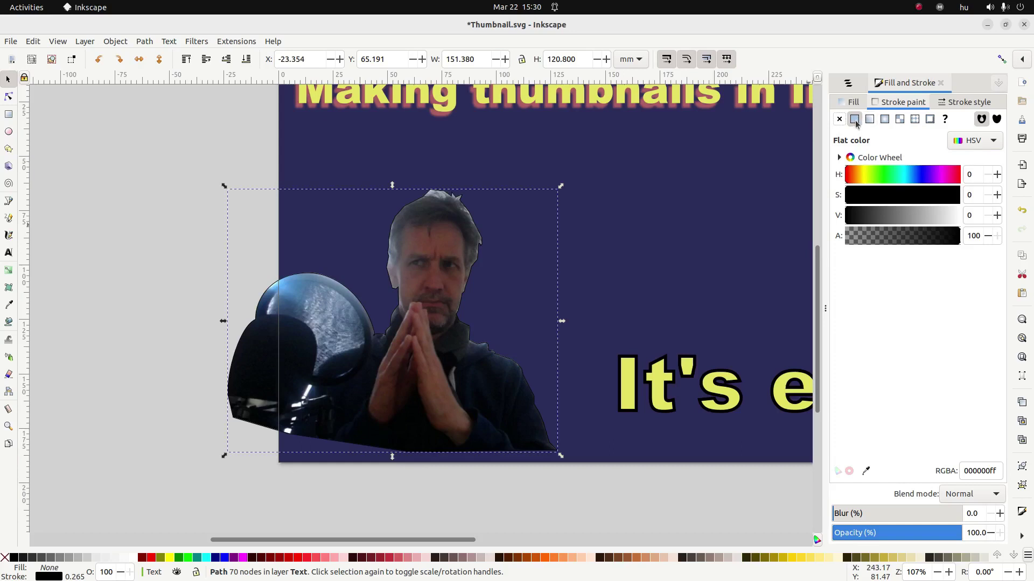
{"action": "left_click_drag", "start_coordinate": [870, 221], "coordinate": [1032, 229]}
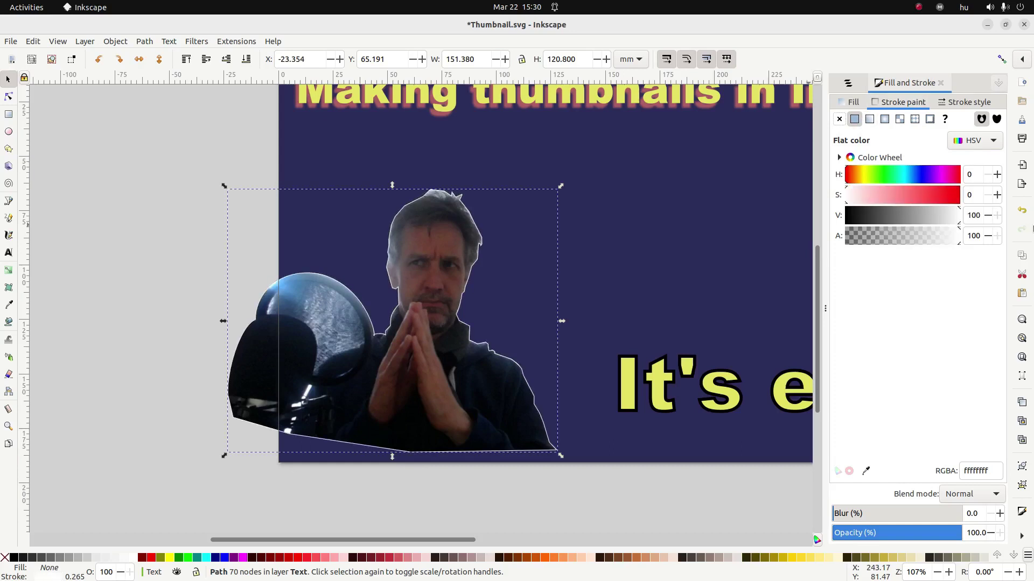
Step: Set the white outline's stroke width to 2.065 mm
{"action": "left_click", "coordinate": [957, 104]}
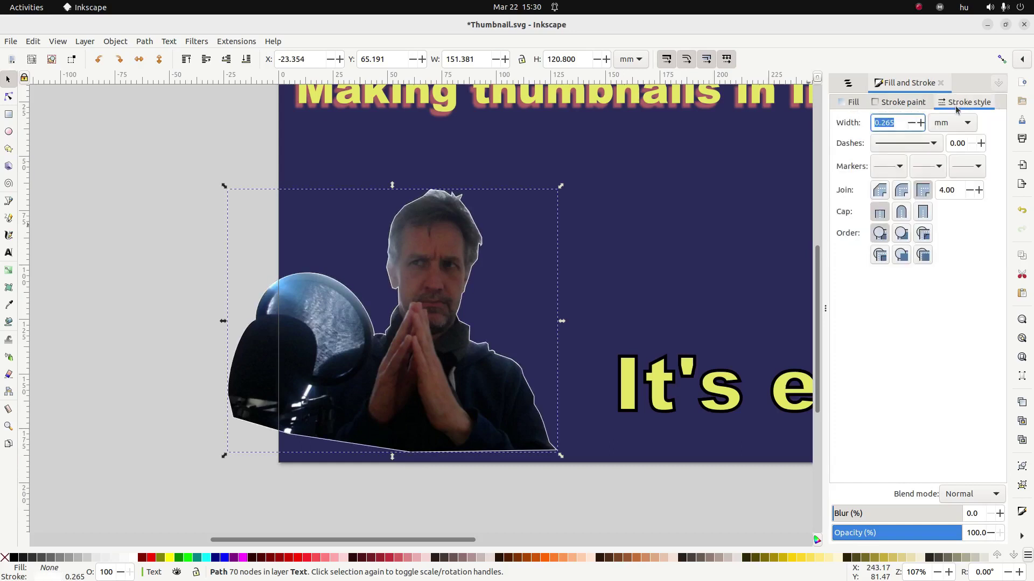
{"action": "scroll", "coordinate": [922, 127], "scroll_direction": "up", "scroll_amount": 8}
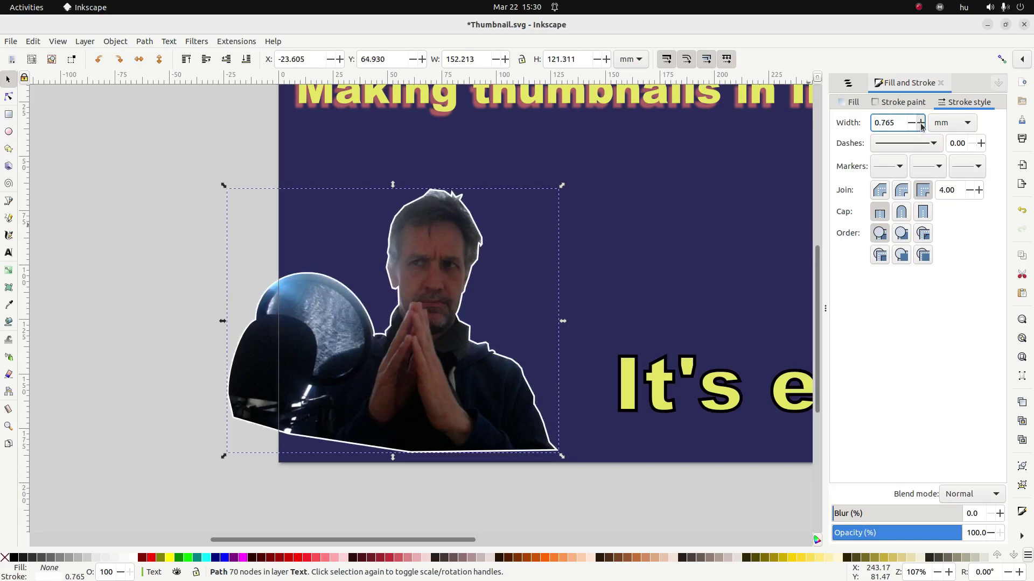
{"action": "scroll", "coordinate": [922, 127], "scroll_direction": "up", "scroll_amount": 9}
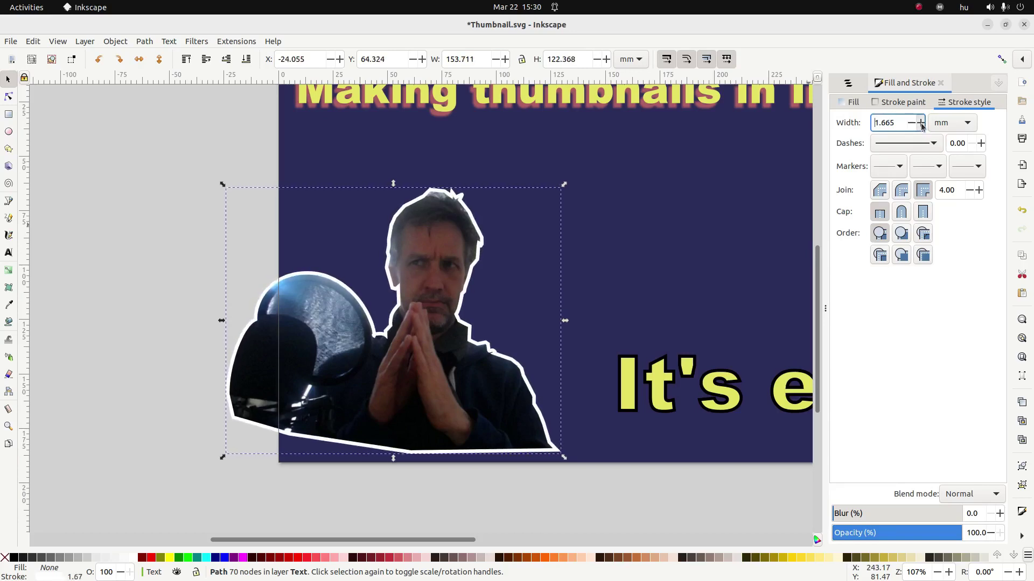
{"action": "scroll", "coordinate": [921, 127], "scroll_direction": "up", "scroll_amount": 9}
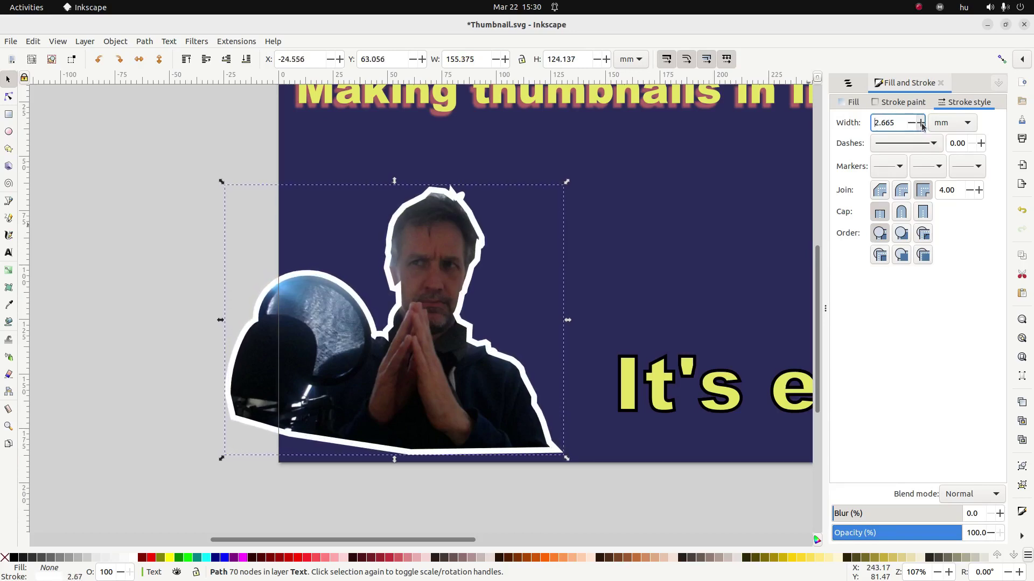
{"action": "scroll", "coordinate": [921, 127], "scroll_direction": "down", "scroll_amount": 8}
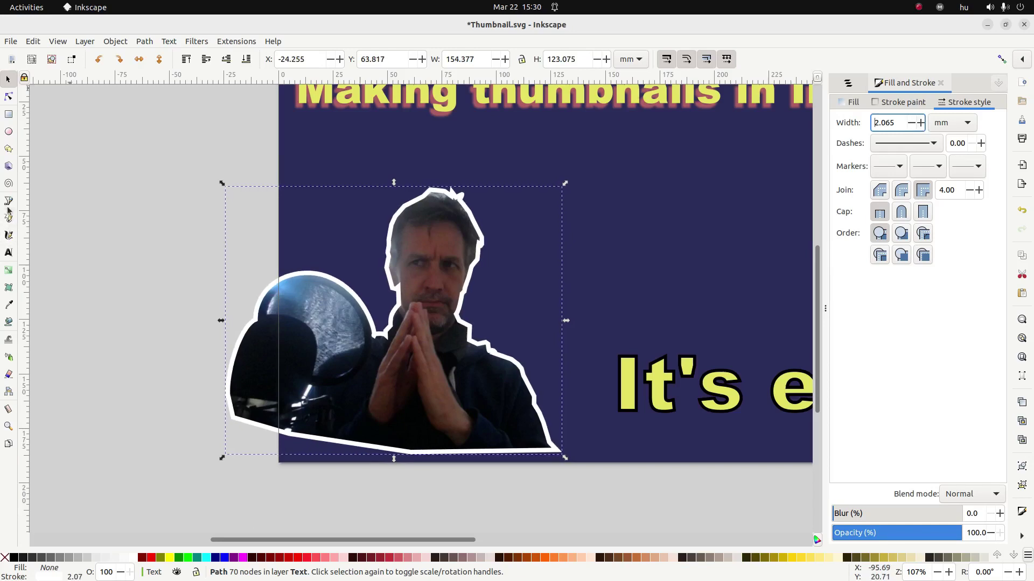
Step: Delete the surplus nodes of the white outline below the earlobe to clean up its corner
{"action": "left_click", "coordinate": [8, 201]}
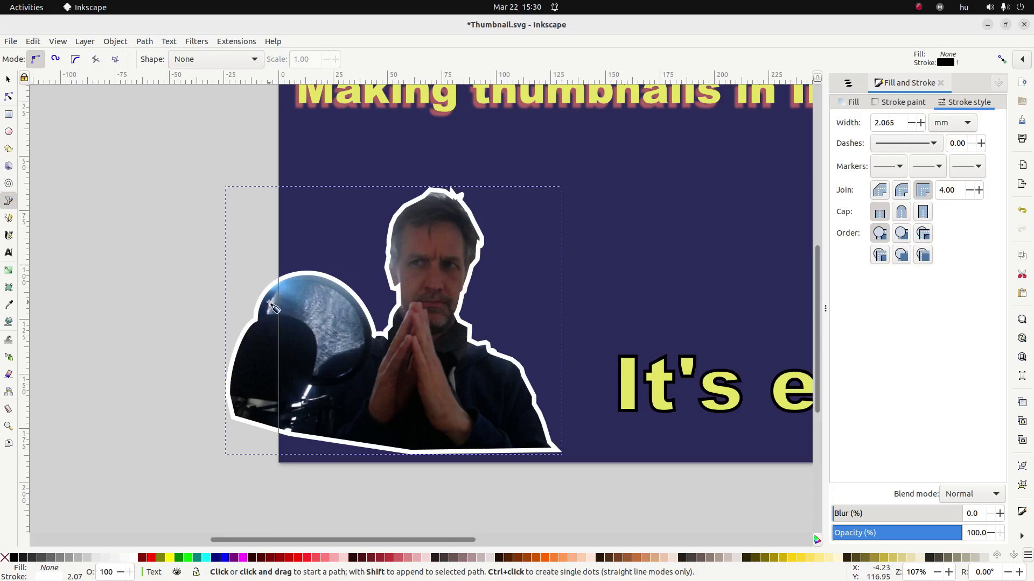
{"action": "left_click", "coordinate": [9, 97]}
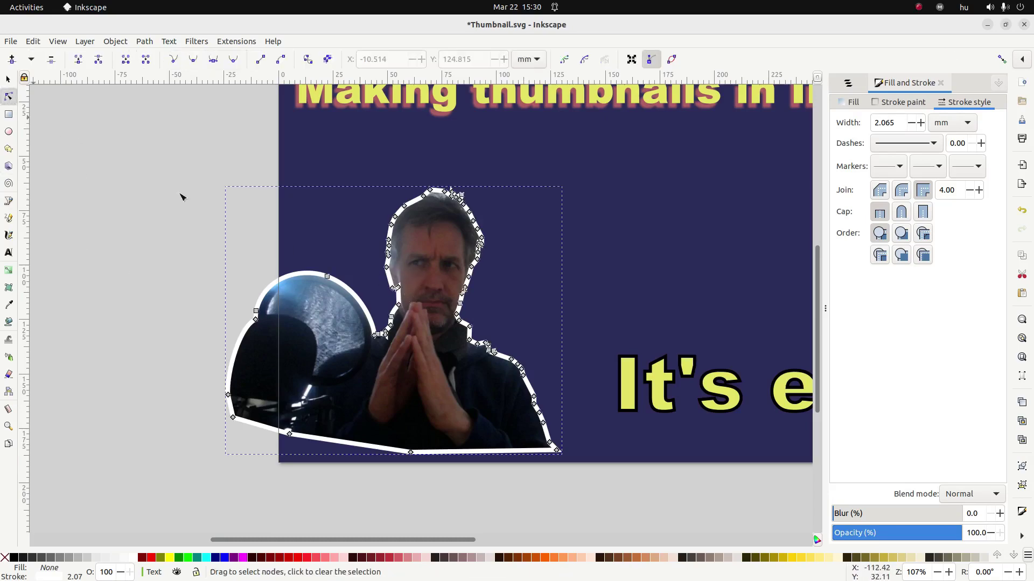
{"action": "scroll", "coordinate": [405, 294], "scroll_direction": "up", "scroll_amount": 5}
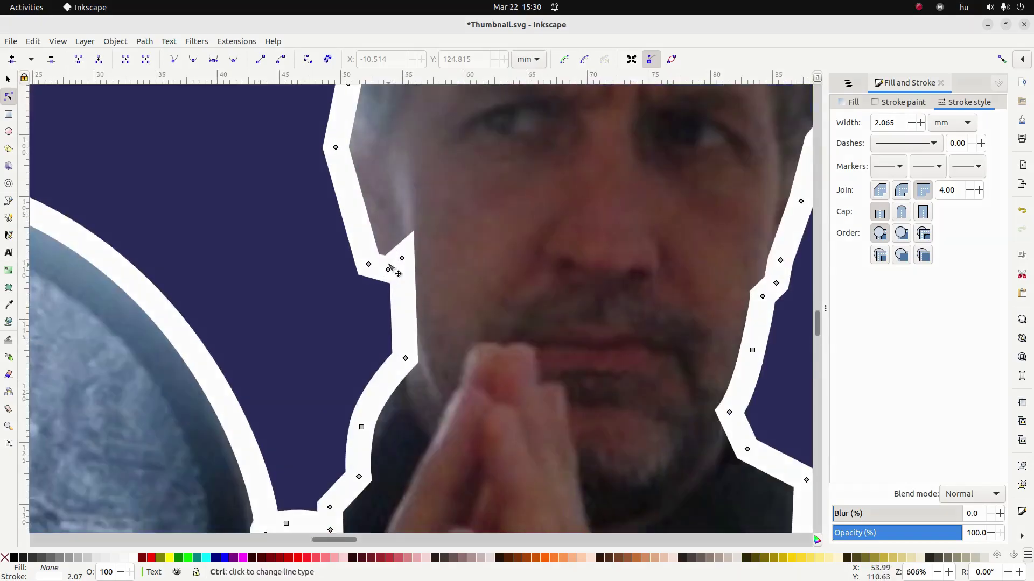
{"action": "left_click", "coordinate": [388, 269], "text": "ctrl"}
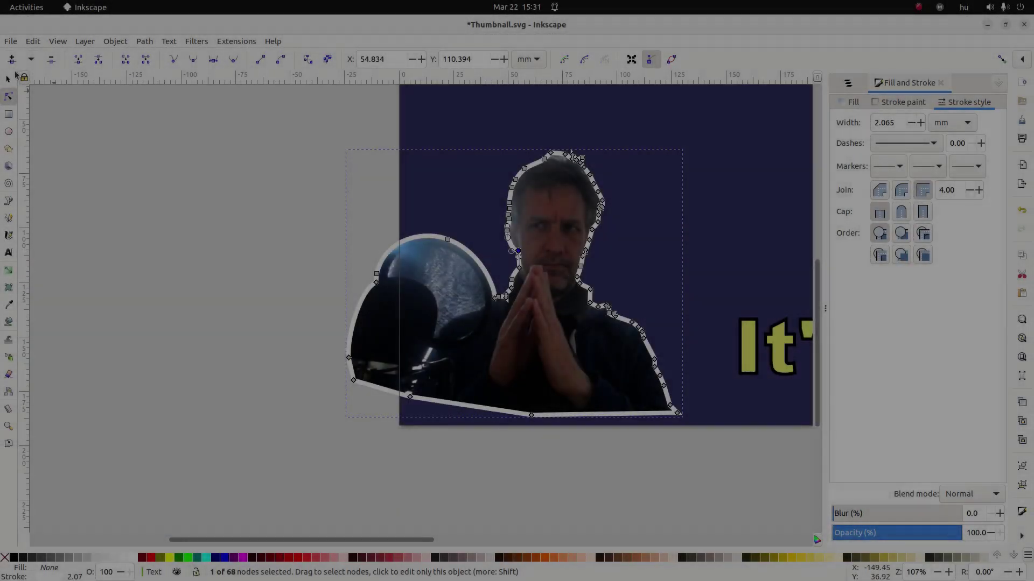
Step: Group the white outline with the clipped photo
{"action": "key", "text": "s"}
{"action": "left_click", "coordinate": [547, 327], "text": "shift"}
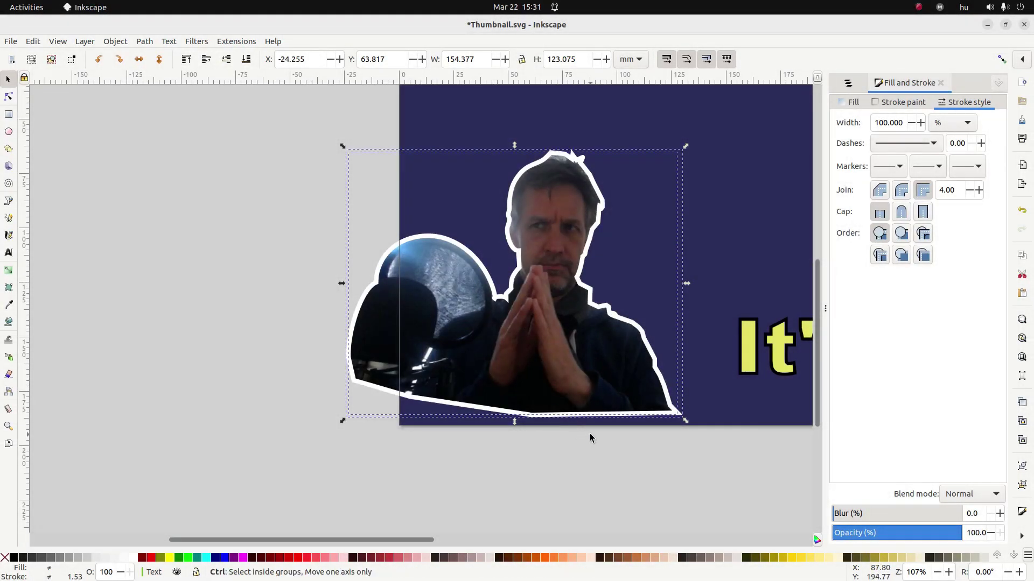
{"action": "key", "text": "ctrl+g"}
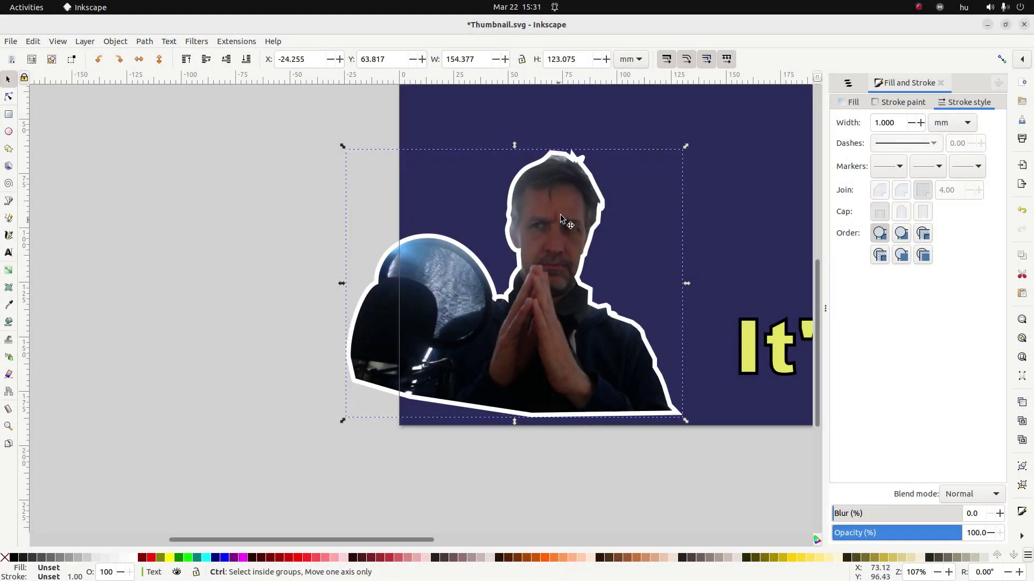
Step: Enlarge the photo group to about 225 by 180 mm and place it under the title, overlapping the page's lower-left corner
{"action": "scroll", "coordinate": [692, 198], "scroll_direction": "down", "scroll_amount": 2}
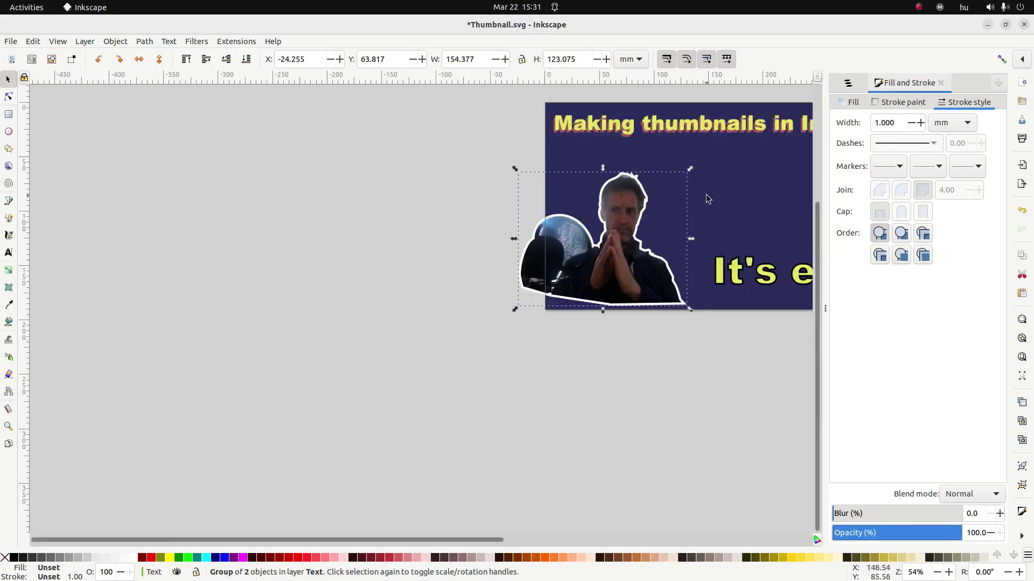
{"action": "scroll", "coordinate": [621, 240], "scroll_direction": "left", "scroll_amount": 4}
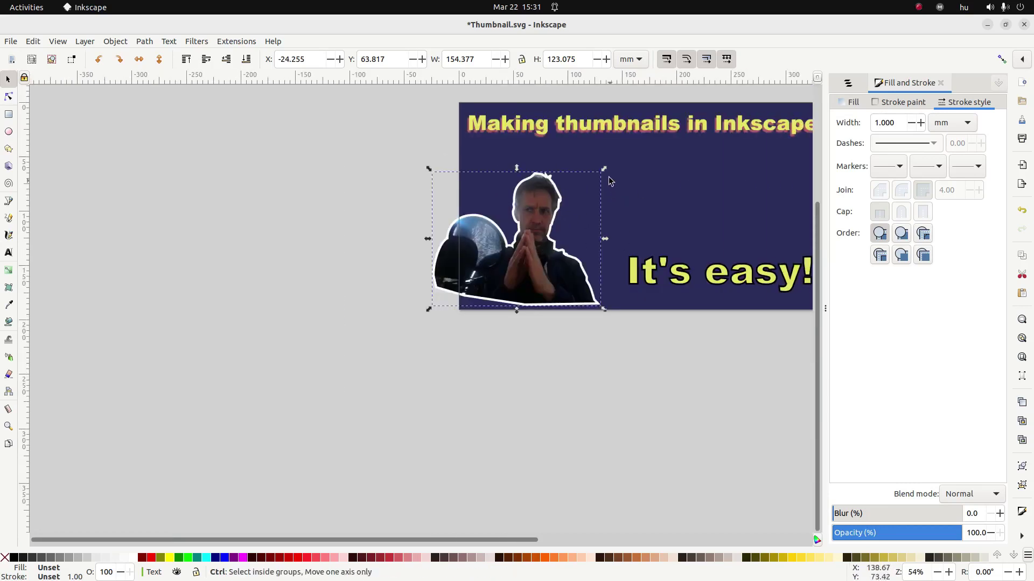
{"action": "left_click_drag", "start_coordinate": [603, 169], "coordinate": [667, 137]}
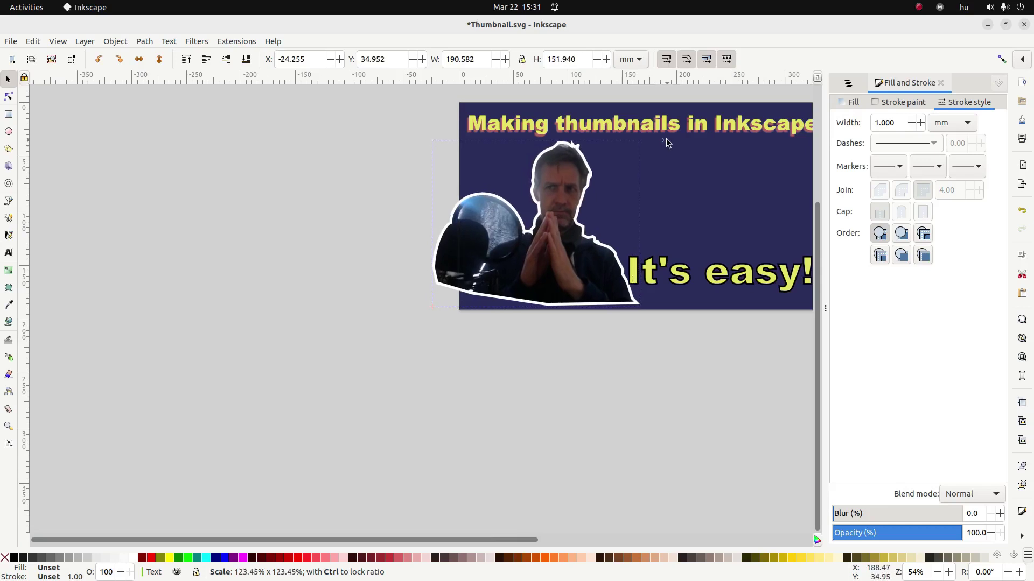
{"action": "left_click_drag", "start_coordinate": [567, 196], "coordinate": [560, 222]}
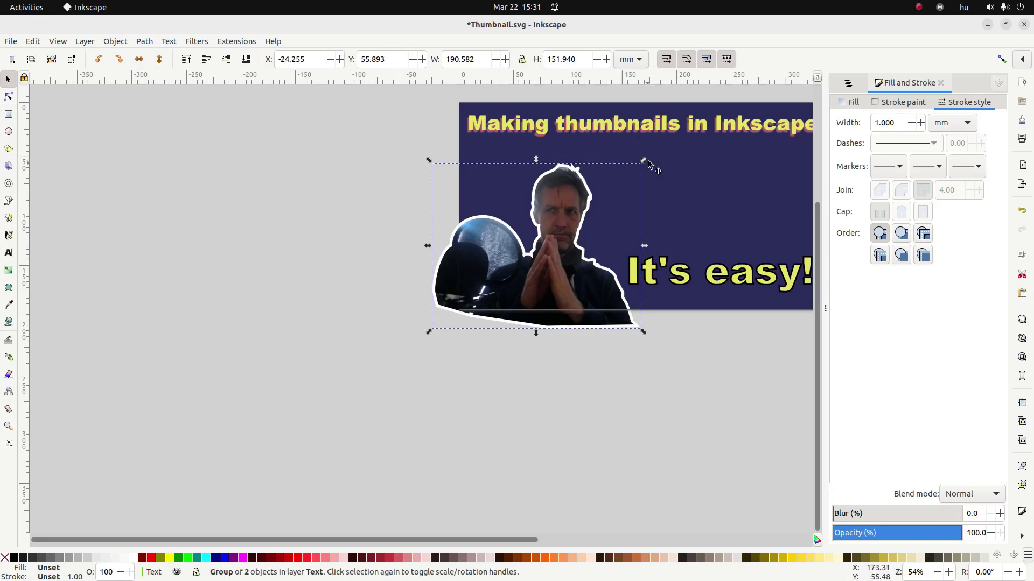
{"action": "left_click_drag", "start_coordinate": [646, 163], "coordinate": [695, 131]}
{"action": "left_click_drag", "start_coordinate": [583, 182], "coordinate": [574, 184]}
Step: Cut the outlined photo group out of the Text layer and lock that layer
{"action": "key", "text": "Tab"}
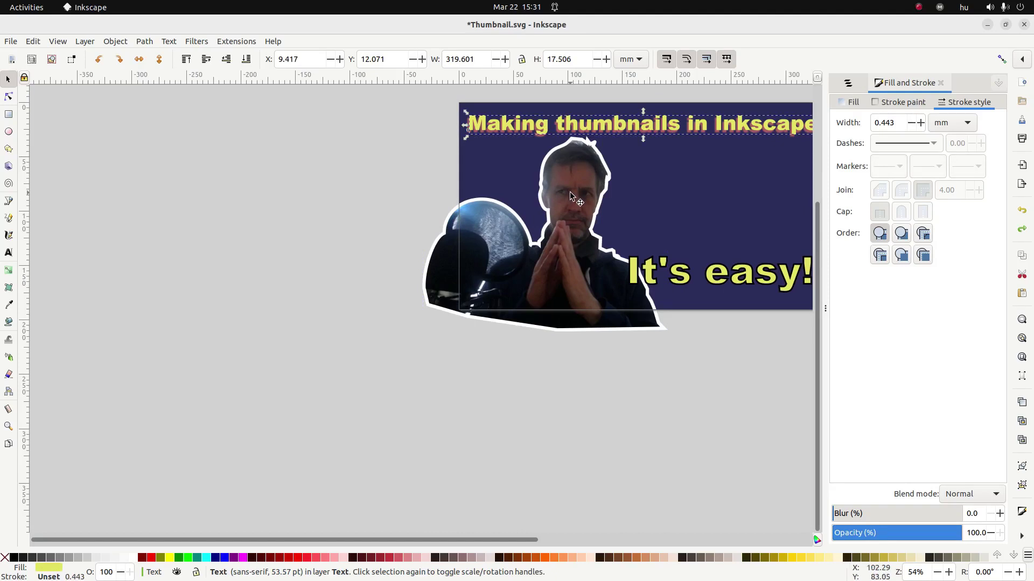
{"action": "left_click", "coordinate": [570, 192]}
{"action": "key", "text": "Delete"}
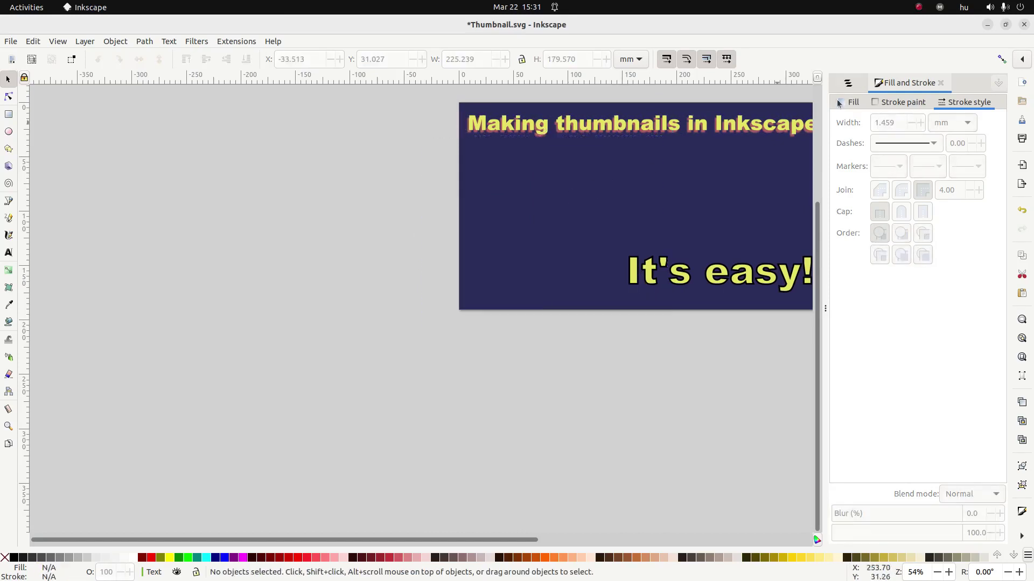
{"action": "left_click", "coordinate": [847, 85]}
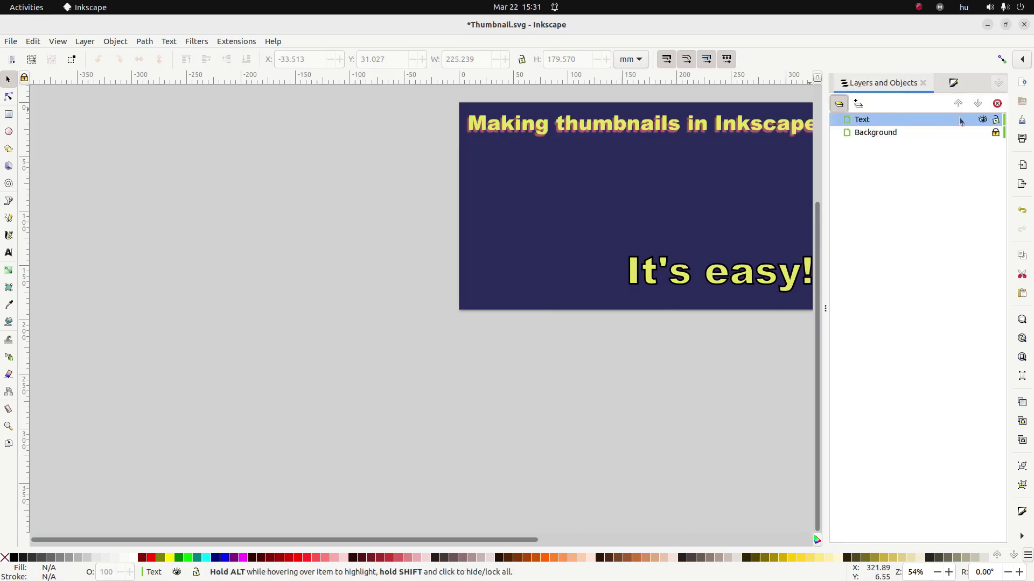
{"action": "left_click", "coordinate": [997, 120]}
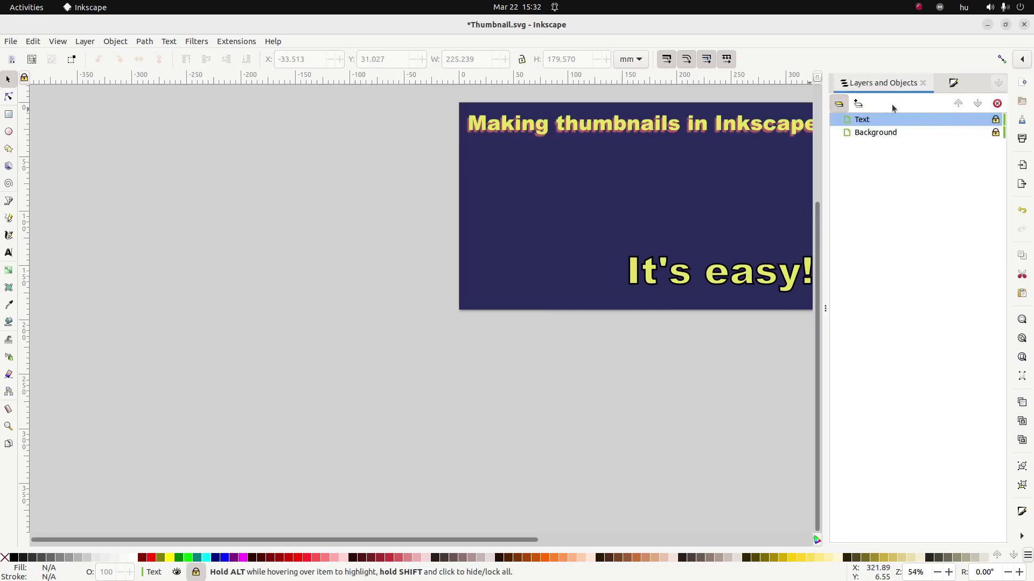
Step: Add a layer named Picture above the Text layer and paste the photo group in place on it
{"action": "left_click", "coordinate": [859, 107]}
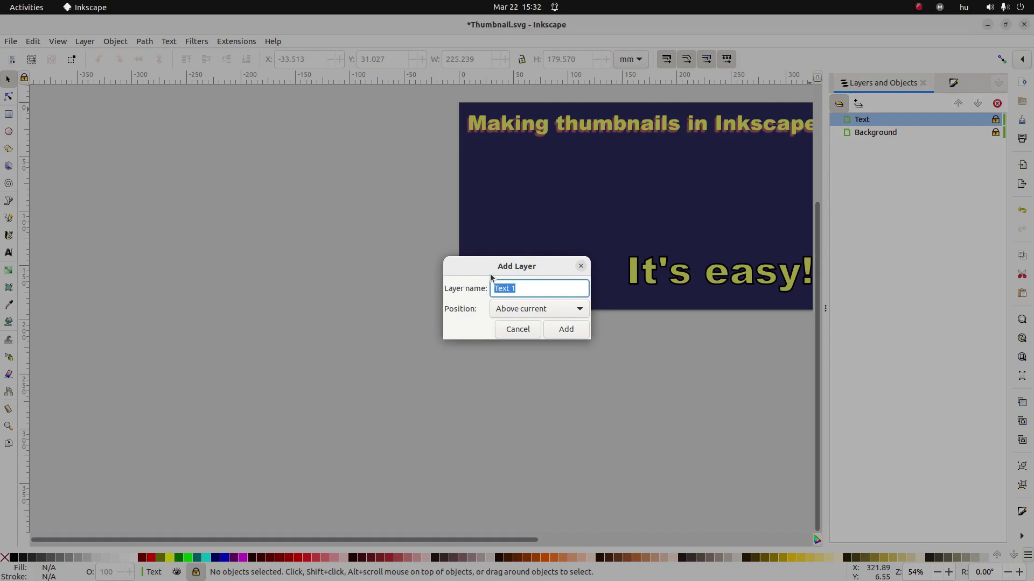
{"action": "type", "text": "Picture"}
{"action": "key", "text": "Return"}
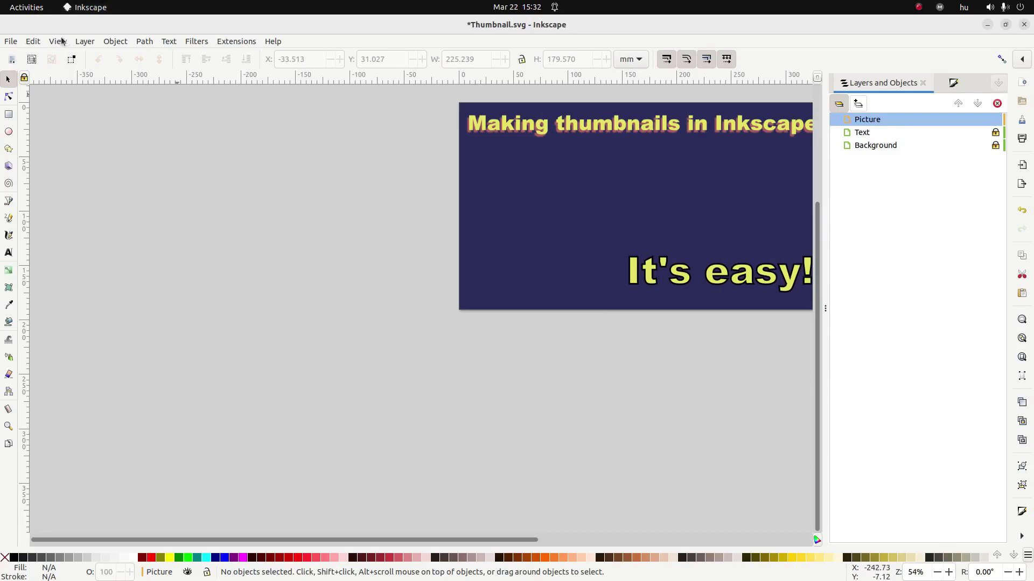
{"action": "left_click", "coordinate": [33, 41]}
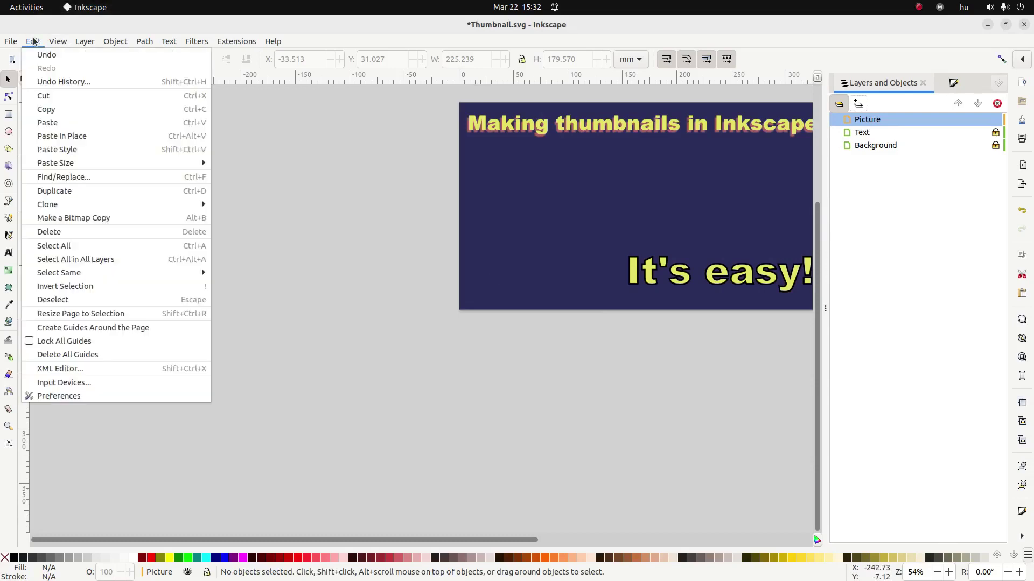
{"action": "left_click", "coordinate": [62, 140]}
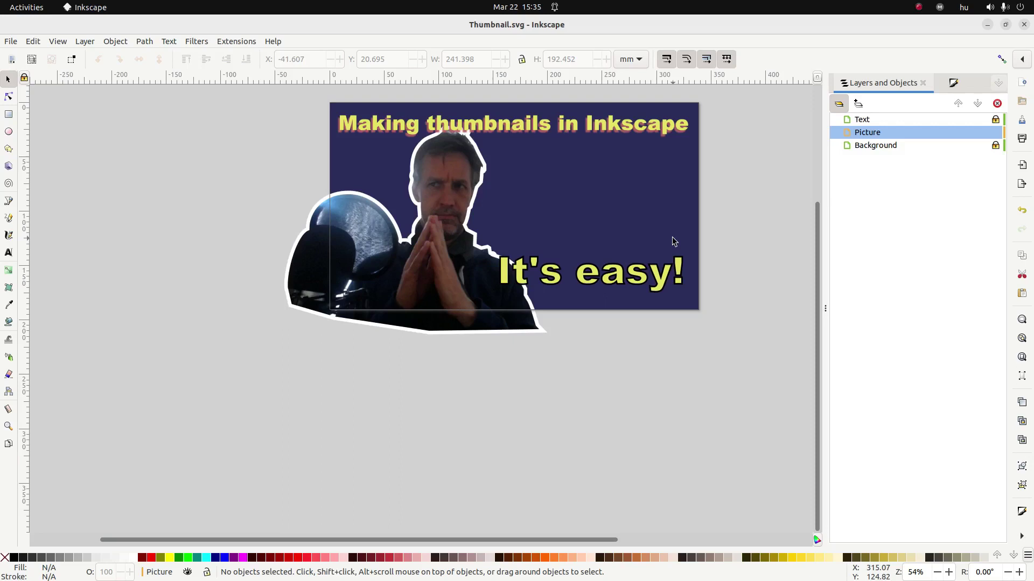
Step: Unlock the Text and Background layers, and copy all of the thumbnail's objects
{"action": "left_click", "coordinate": [996, 121]}
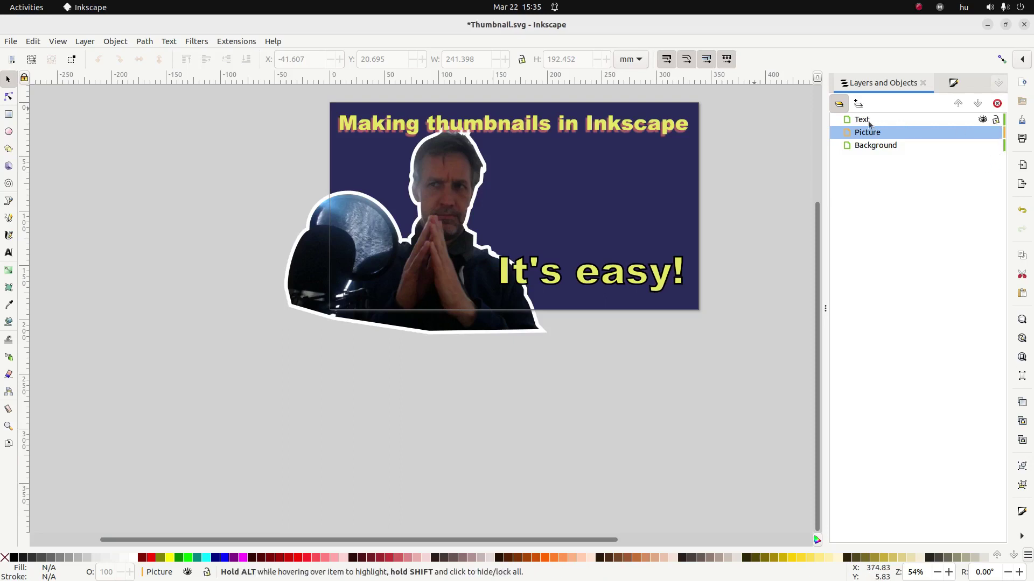
{"action": "left_click_drag", "start_coordinate": [711, 95], "coordinate": [267, 360]}
{"action": "key", "text": "ctrl"}
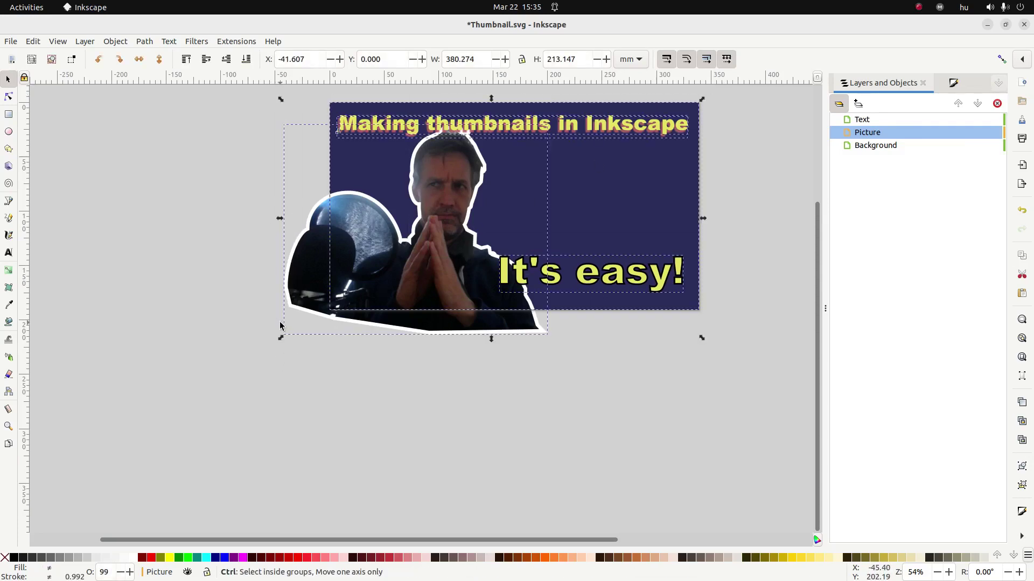
Step: Add a layer named Picture2 at the top of the layer stack and lock the Text, Picture and Background layers
{"action": "left_click", "coordinate": [858, 104]}
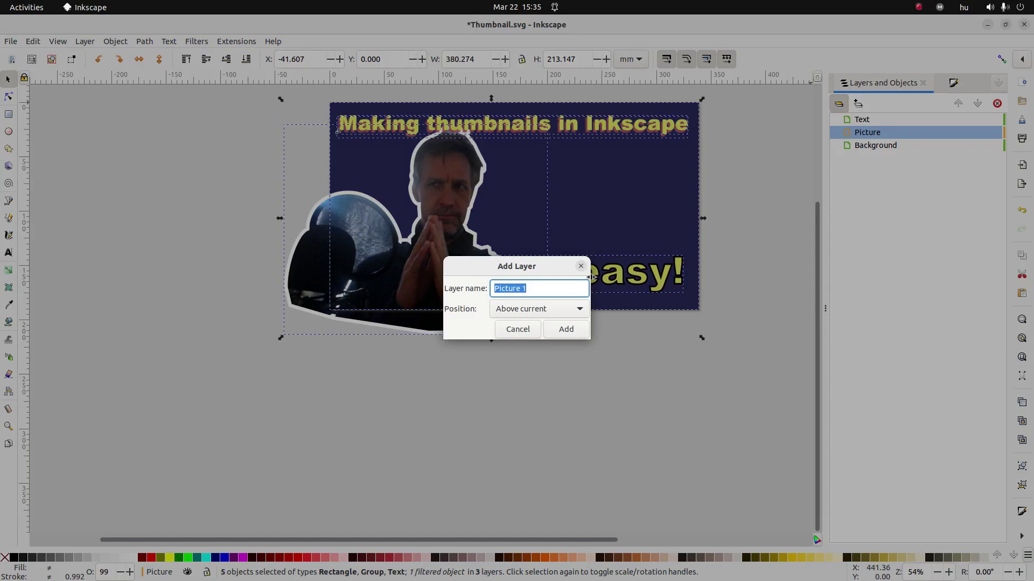
{"action": "type", "text": "Pi"}
{"action": "key", "text": "Return"}
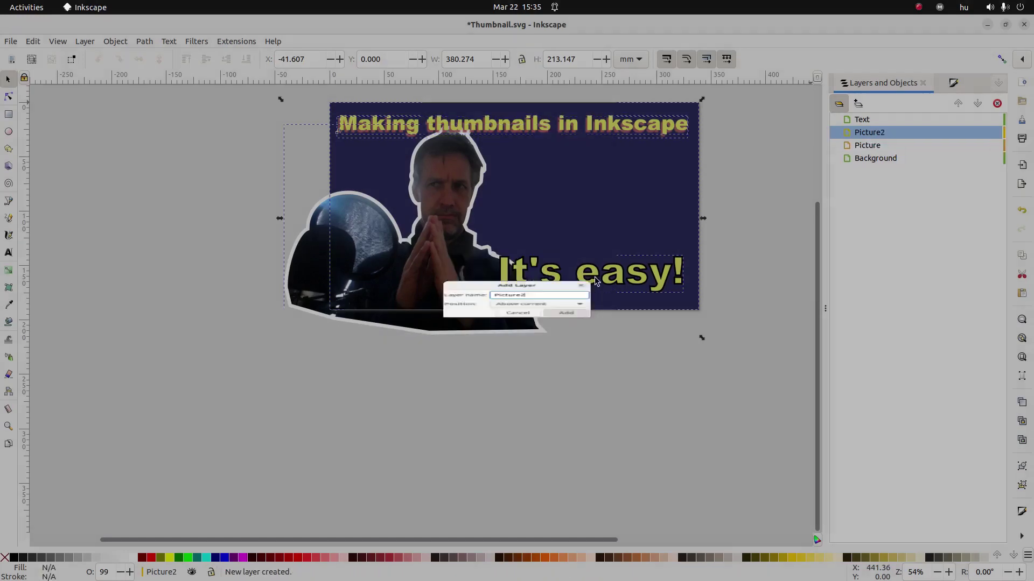
{"action": "left_click_drag", "start_coordinate": [860, 139], "coordinate": [885, 114]}
{"action": "left_click", "coordinate": [995, 132]}
{"action": "left_click", "coordinate": [996, 145]}
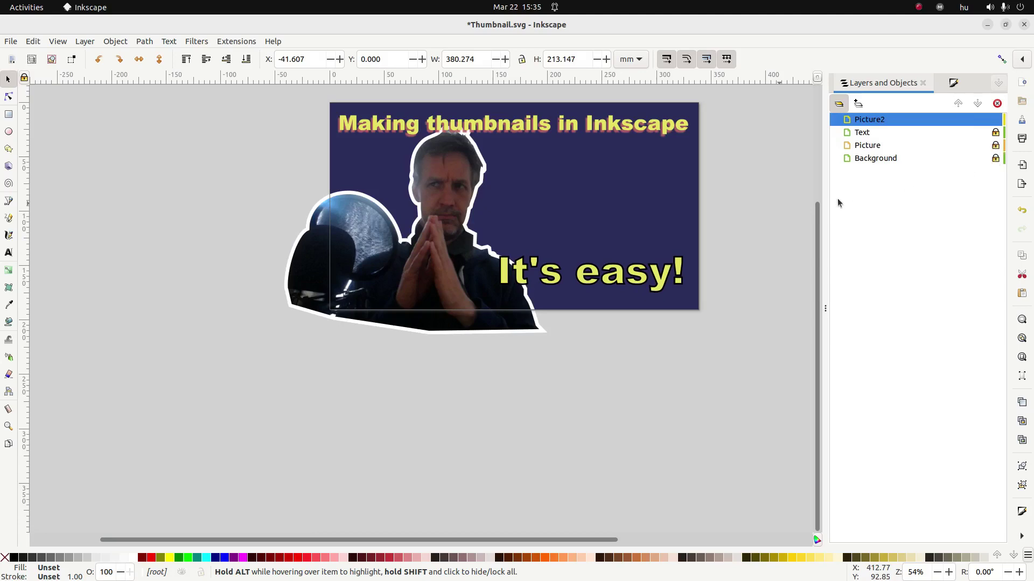
Step: Paste the copied thumbnail artwork and, with the Text, Picture and Background layers hidden, move it over the page's lower-left part
{"action": "key", "text": "ctrl+v"}
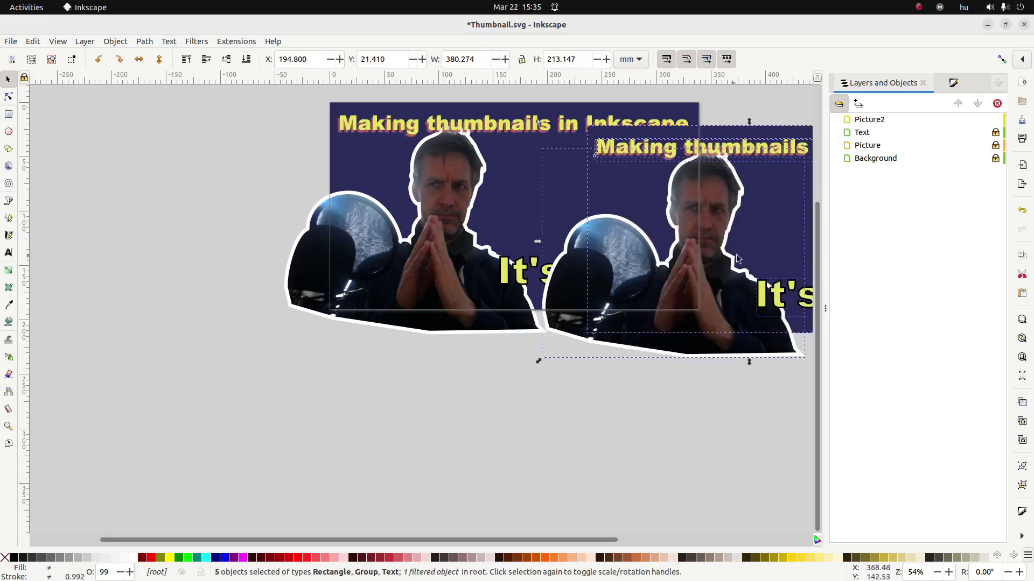
{"action": "left_click_drag", "start_coordinate": [765, 224], "coordinate": [507, 429]}
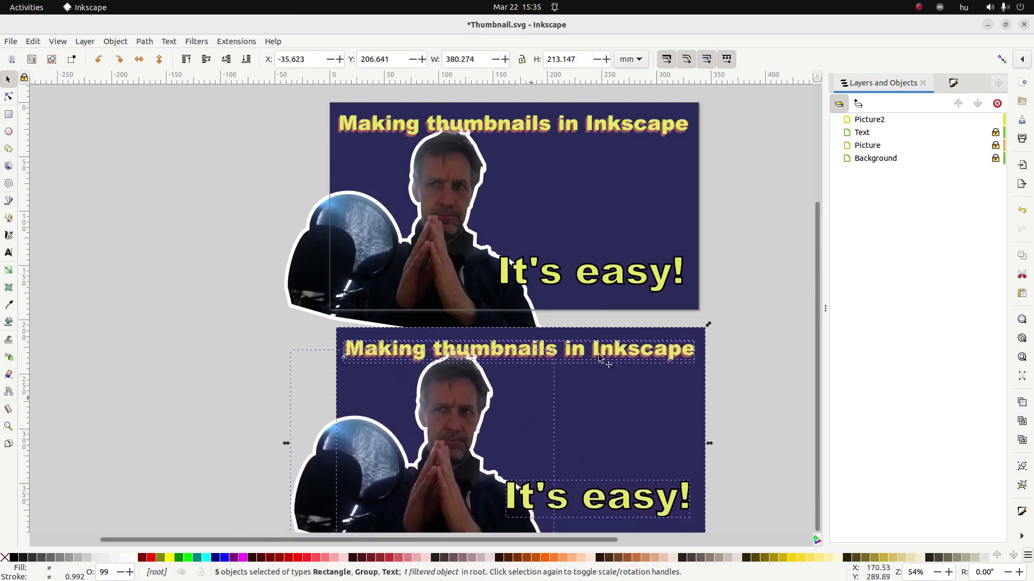
{"action": "left_click_drag", "start_coordinate": [982, 133], "coordinate": [980, 169]}
{"action": "left_click_drag", "start_coordinate": [649, 423], "coordinate": [581, 246]}
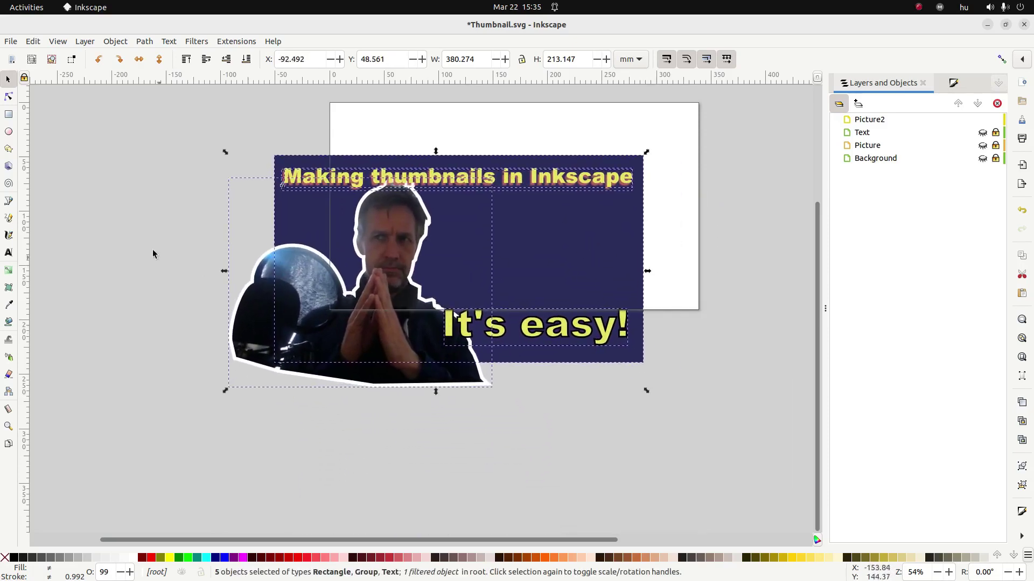
{"action": "left_click", "coordinate": [84, 148]}
Step: Draw a rectangle of about 257 by 110 mm from the artwork's upper-left corner, with translucent yellow fill e5e26174 and no stroke
{"action": "left_click", "coordinate": [8, 114]}
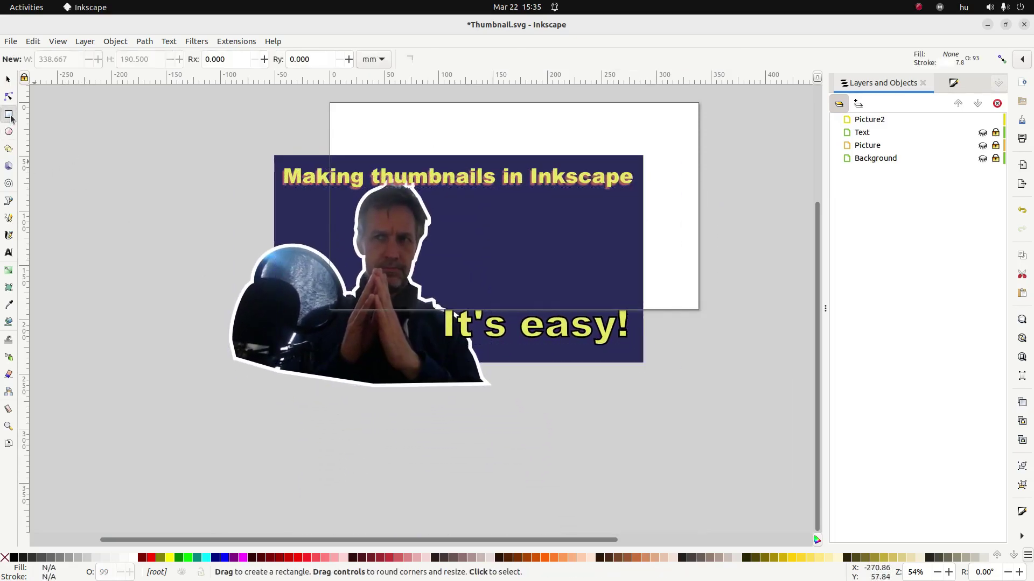
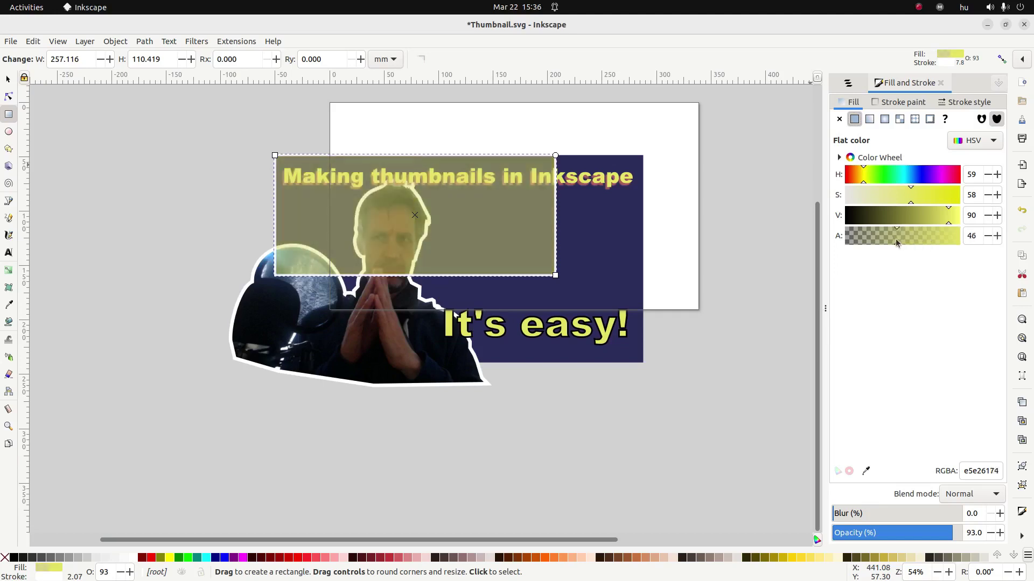
{"action": "left_click", "coordinate": [903, 102]}
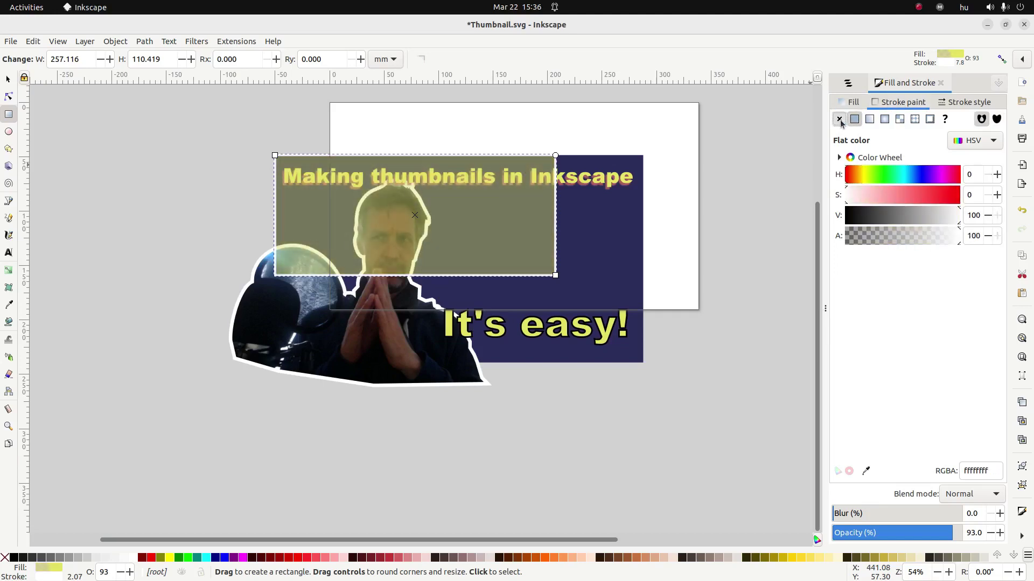
{"action": "left_click", "coordinate": [839, 119]}
{"action": "left_click", "coordinate": [8, 79]}
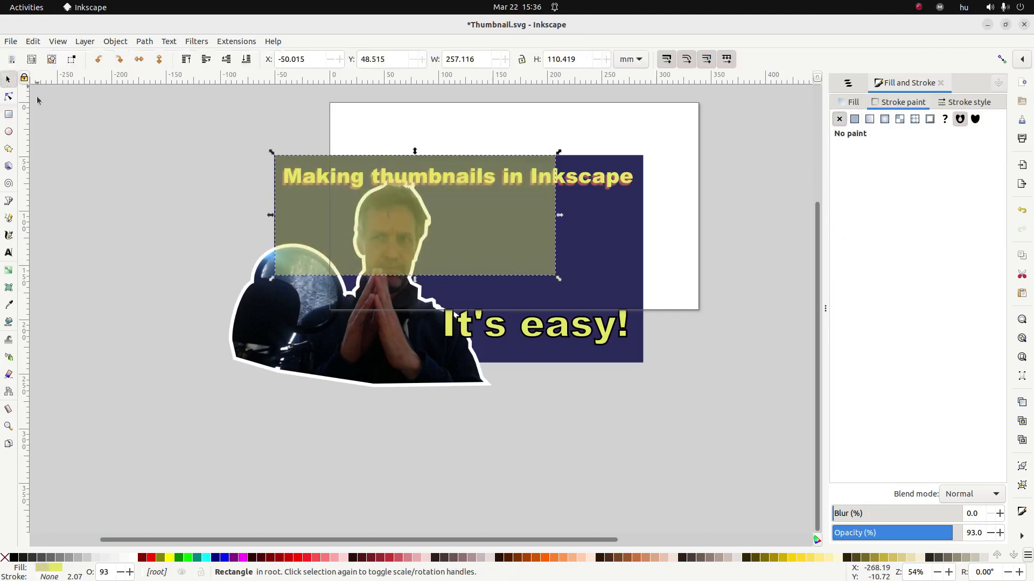
Step: Turn on snapping and fit the translucent rectangle exactly over the copied blue background at 338.667 by 190.500 mm
{"action": "left_click_drag", "start_coordinate": [291, 208], "coordinate": [293, 207]}
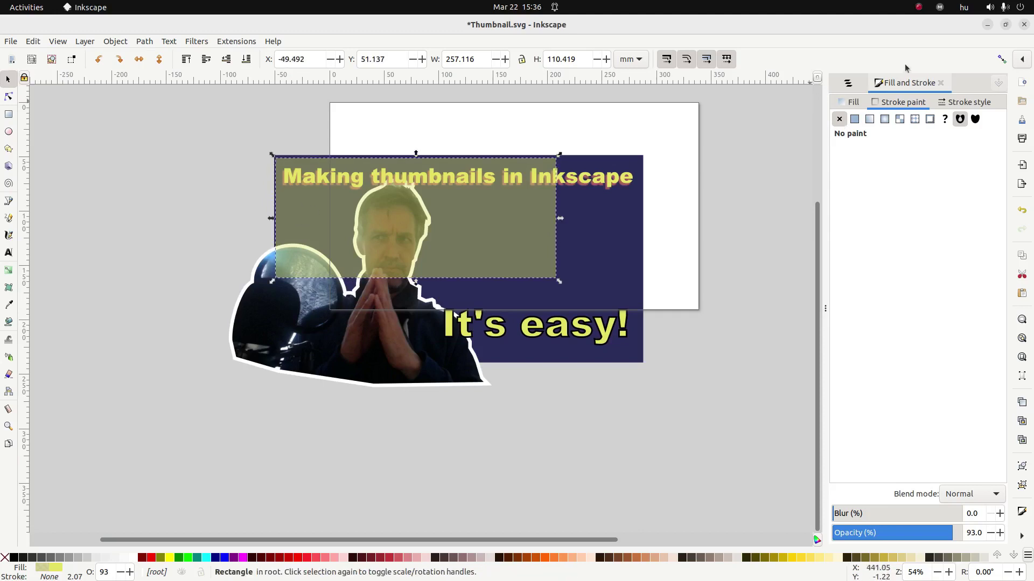
{"action": "left_click", "coordinate": [1000, 62]}
{"action": "left_click_drag", "start_coordinate": [283, 205], "coordinate": [282, 208]}
{"action": "left_click_drag", "start_coordinate": [560, 279], "coordinate": [647, 364]}
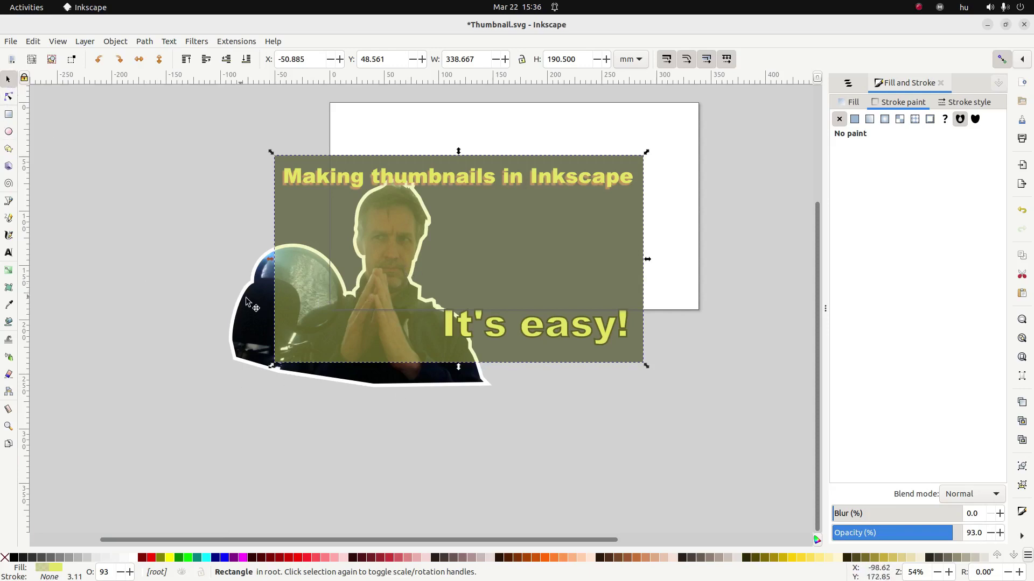
Step: Duplicate the translucent rectangle in place and use the duplicate to clip the copied photo group to the background's edges
{"action": "key", "text": "ctrl+z"}
{"action": "key", "text": "ctrl"}
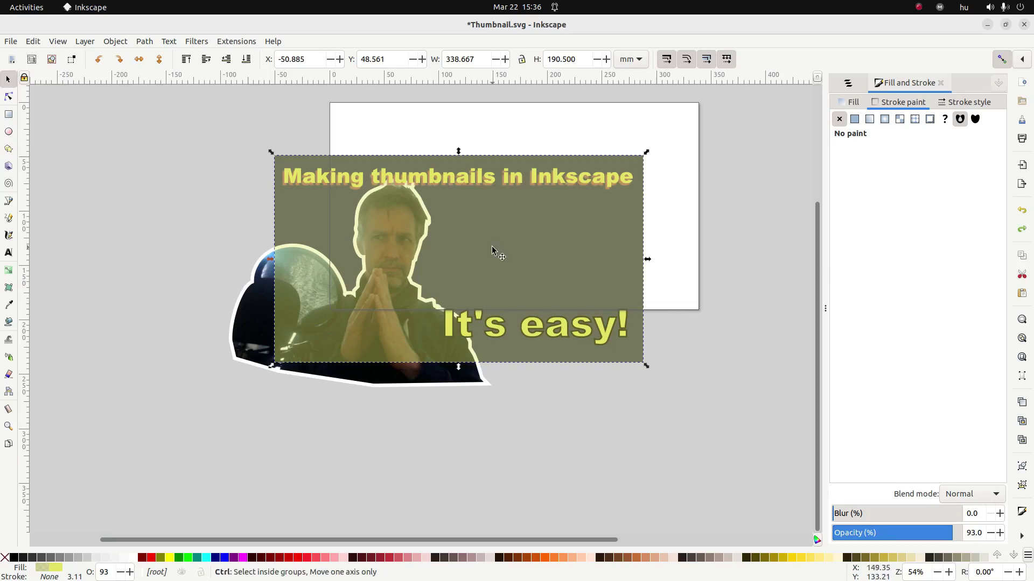
{"action": "key", "text": "ctrl+shift+z"}
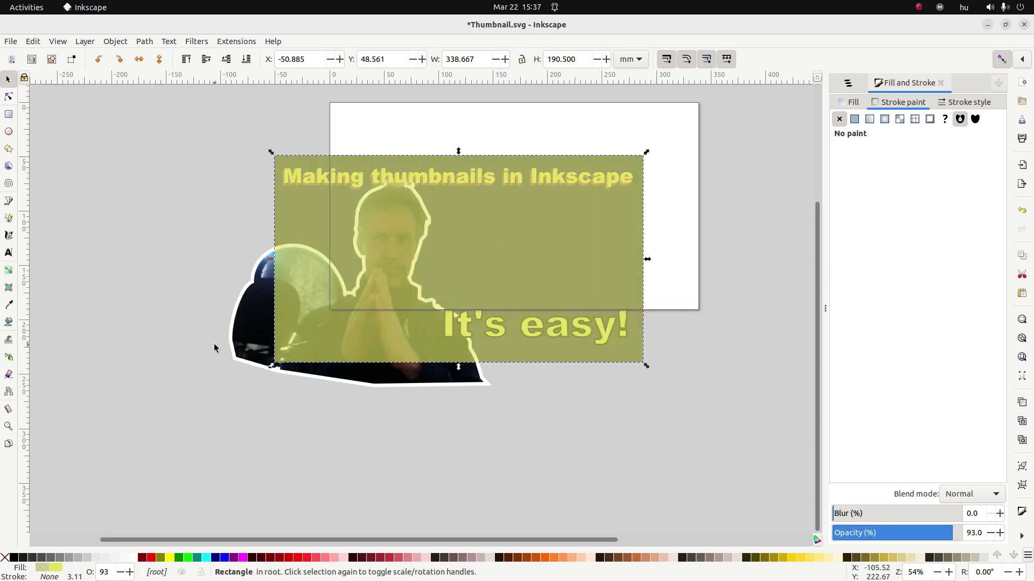
{"action": "left_click", "coordinate": [253, 320], "text": "shift"}
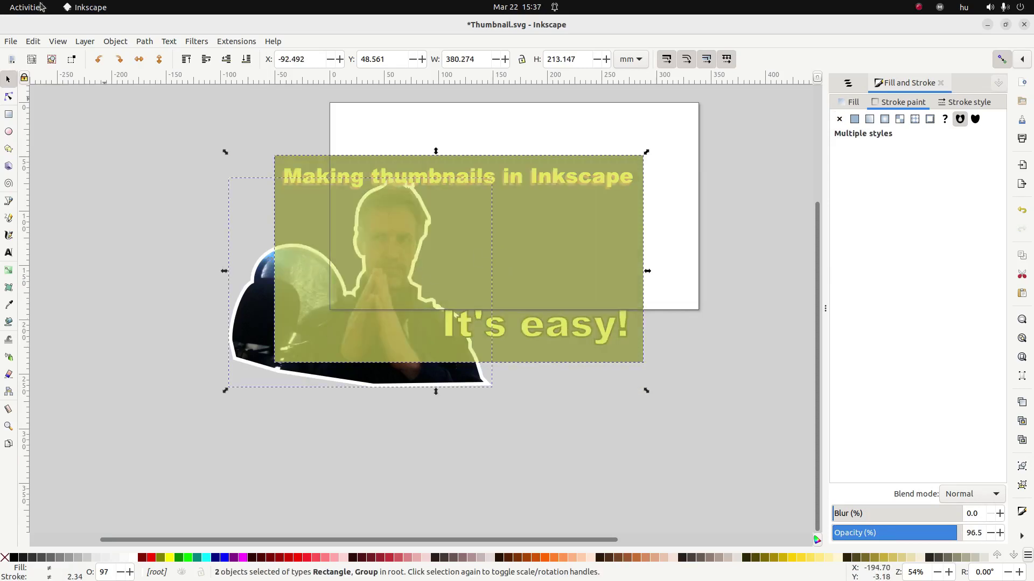
{"action": "left_click", "coordinate": [116, 42]}
{"action": "mouse_move", "coordinate": [296, 176]}
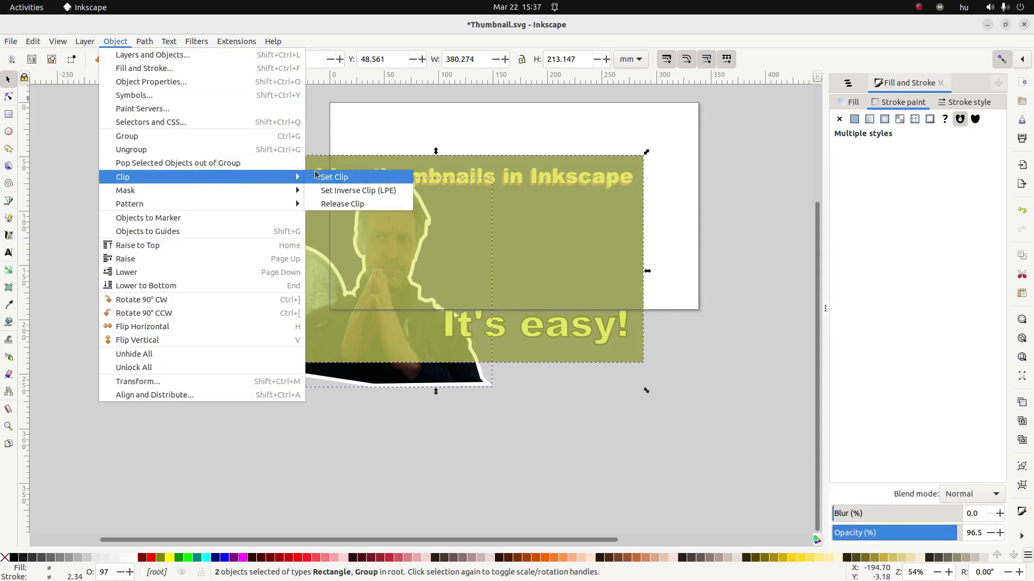
{"action": "left_click", "coordinate": [334, 178]}
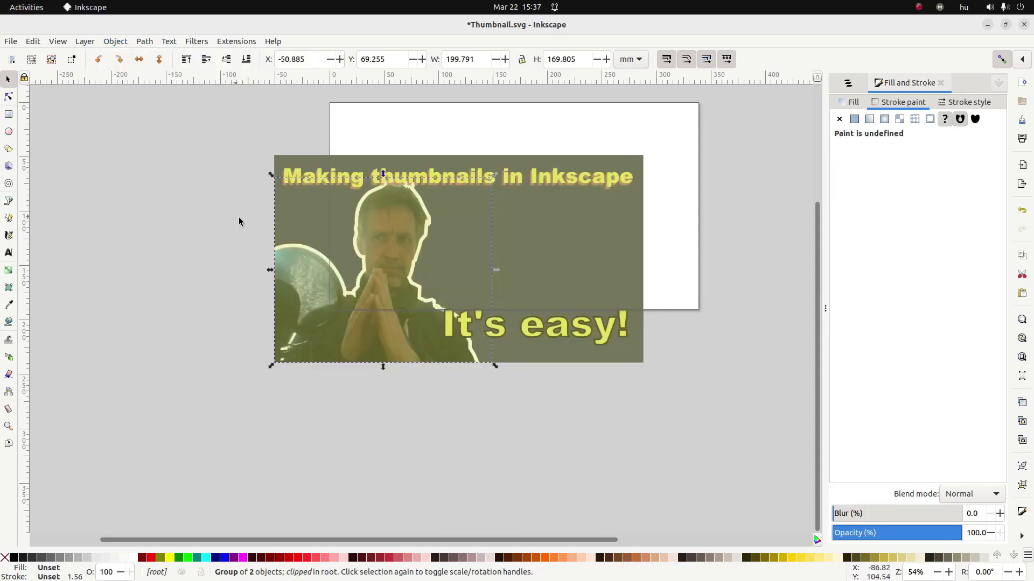
Step: Lower the remaining yellow rectangle to the bottom of the artwork and fill it with opaque black, 000000ff
{"action": "left_click", "coordinate": [232, 188]}
{"action": "left_click", "coordinate": [315, 163]}
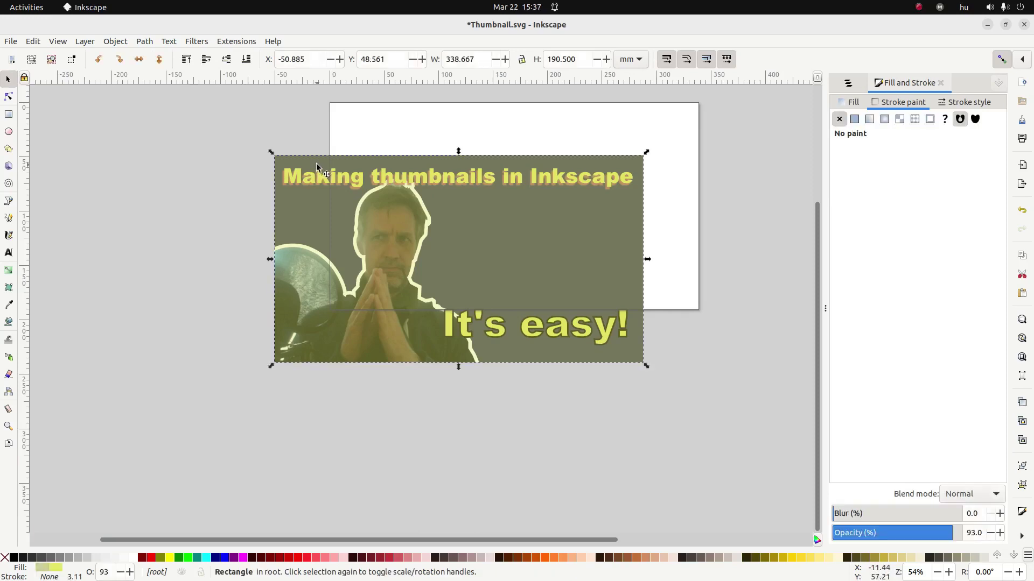
{"action": "left_click", "coordinate": [252, 64]}
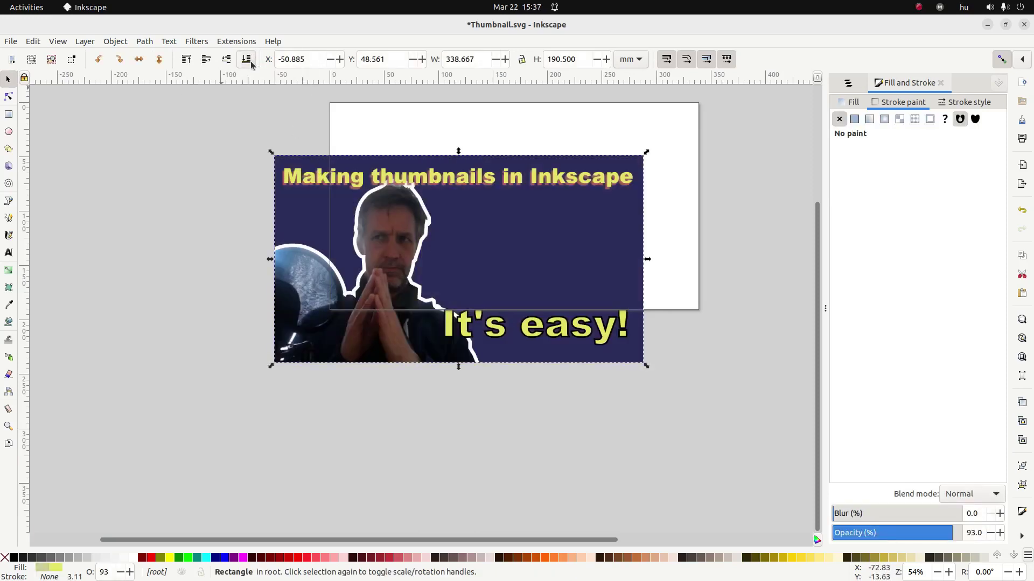
{"action": "left_click", "coordinate": [854, 102]}
{"action": "left_click_drag", "start_coordinate": [885, 216], "coordinate": [838, 222]}
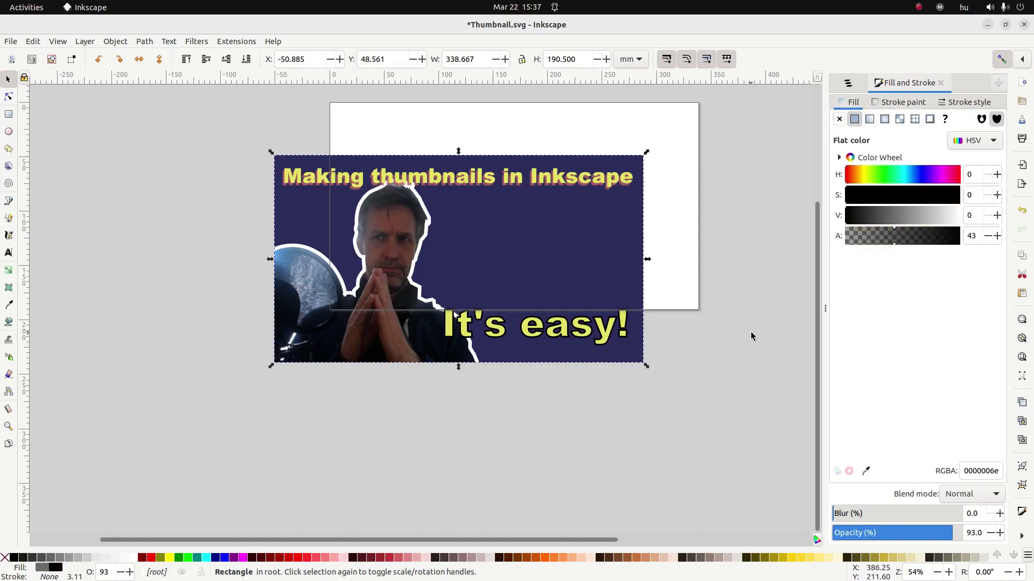
{"action": "left_click_drag", "start_coordinate": [923, 244], "coordinate": [992, 242]}
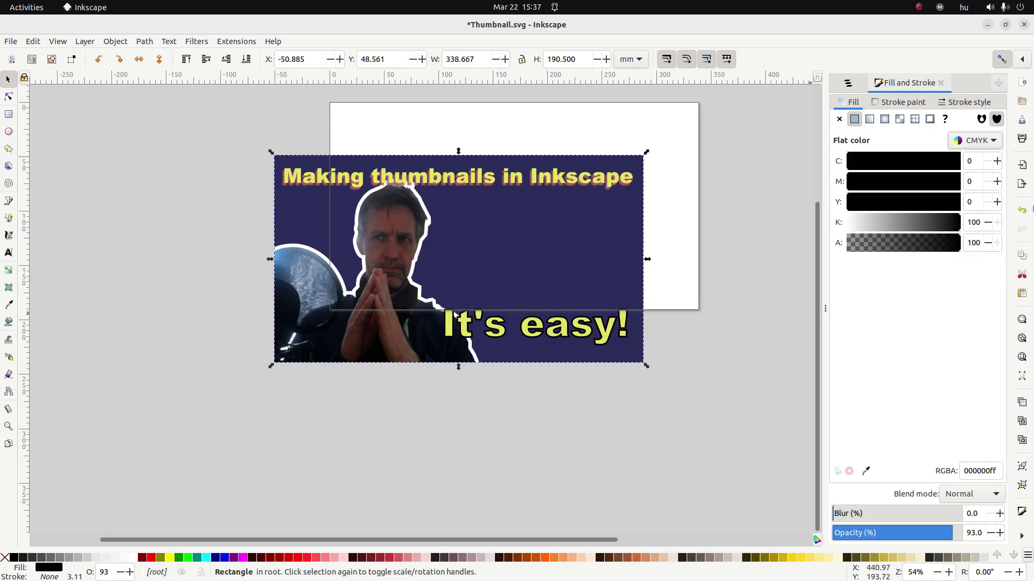
Step: Select the copied background, photo and texts without the black rectangle, and nudge them up and right to about X -48.8, Y 45.9 mm
{"action": "left_click", "coordinate": [425, 225]}
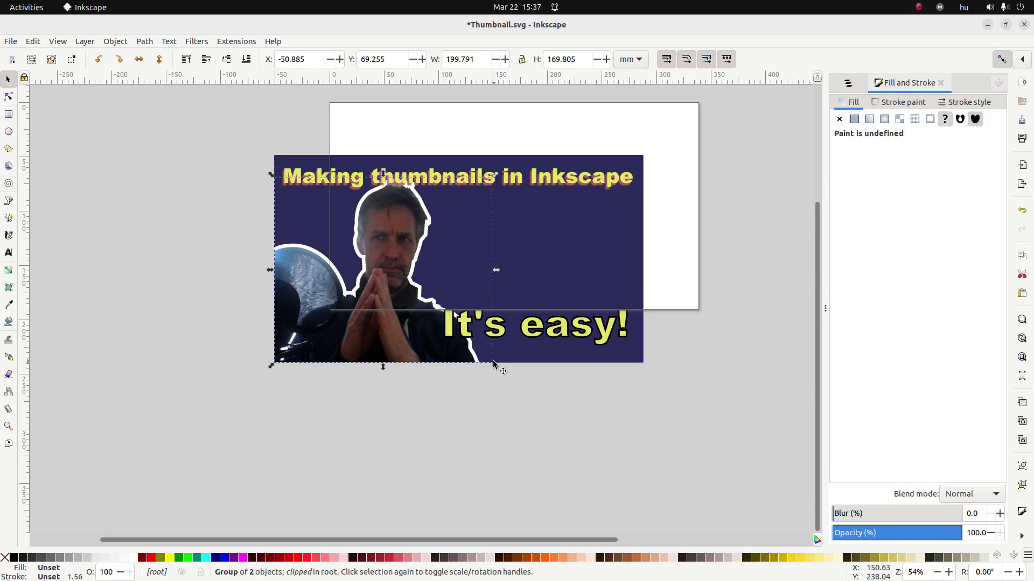
{"action": "left_click", "coordinate": [514, 332], "text": "shift"}
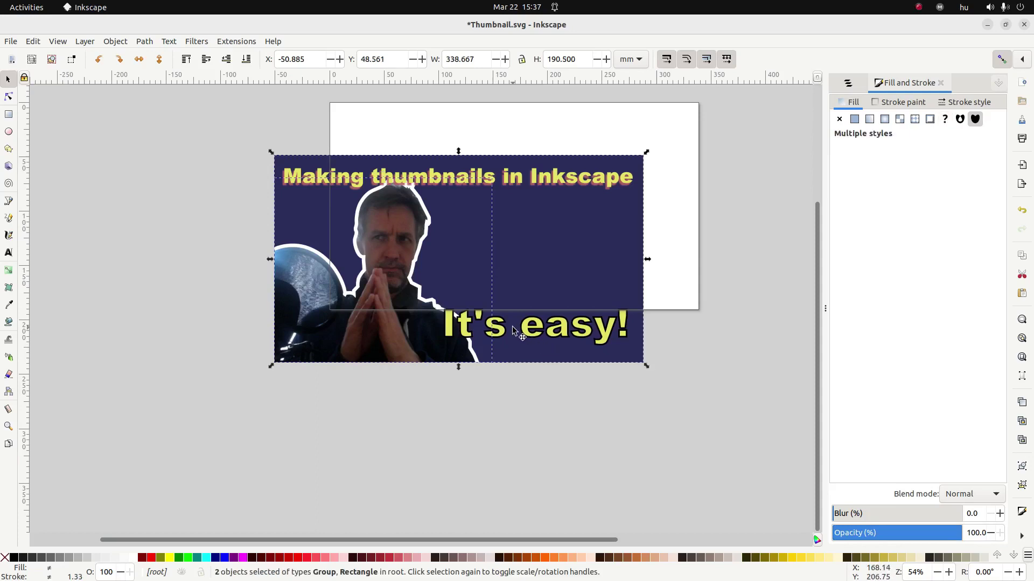
{"action": "left_click", "coordinate": [536, 180], "text": "shift"}
{"action": "left_click_drag", "start_coordinate": [694, 135], "coordinate": [250, 203]}
{"action": "key", "text": "Up"}
{"action": "key", "text": "Up"}
{"action": "key", "text": "Up"}
{"action": "key", "text": "Up"}
{"action": "key", "text": "Up"}
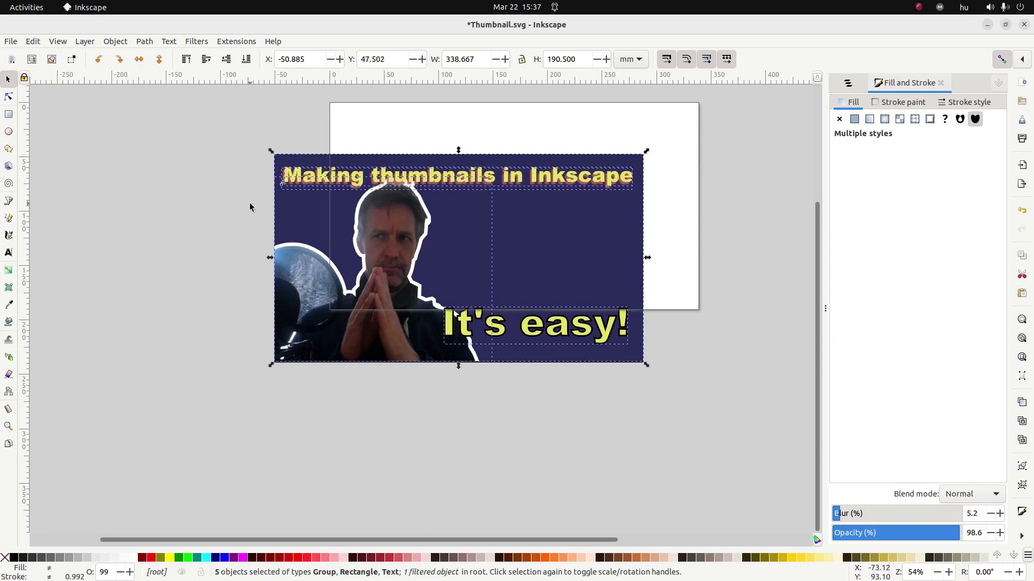
{"action": "key", "text": "Right"}
{"action": "key", "text": "Right"}
{"action": "key", "text": "Right"}
{"action": "key", "text": "Right"}
{"action": "key", "text": "Right"}
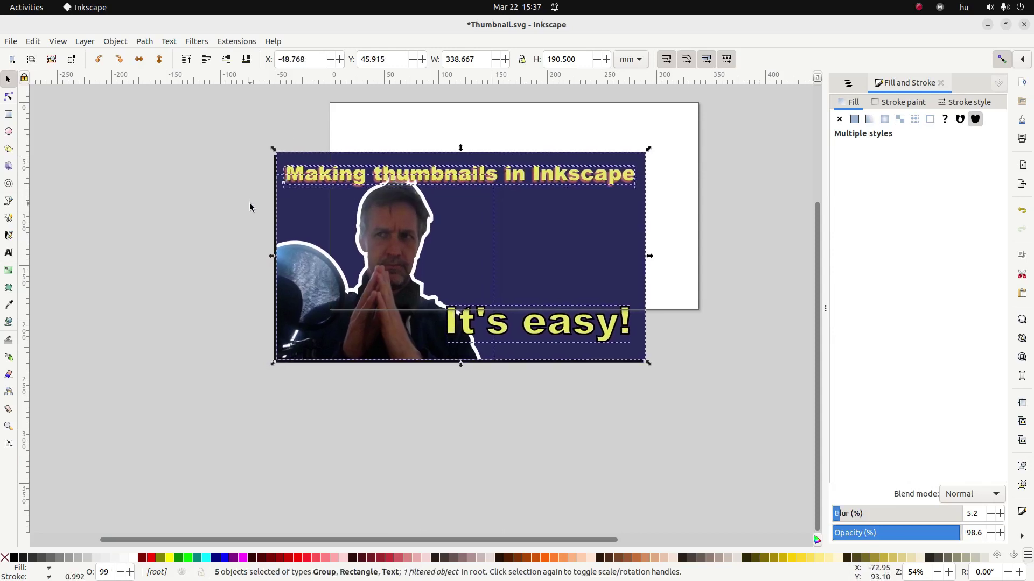
Step: Select the black backing rectangle alone and blur it into a soft dark shadow around the copied thumbnail
{"action": "left_click", "coordinate": [268, 195]}
{"action": "key", "text": "Escape"}
{"action": "scroll", "coordinate": [269, 199], "scroll_direction": "up", "scroll_amount": 4}
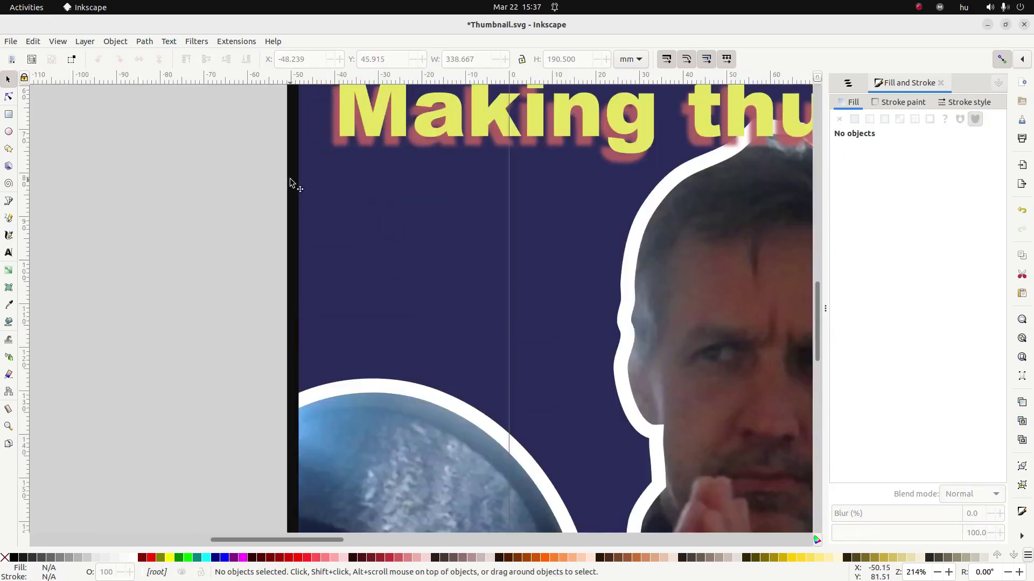
{"action": "left_click", "coordinate": [290, 185]}
{"action": "scroll", "coordinate": [411, 294], "scroll_direction": "down", "scroll_amount": 3}
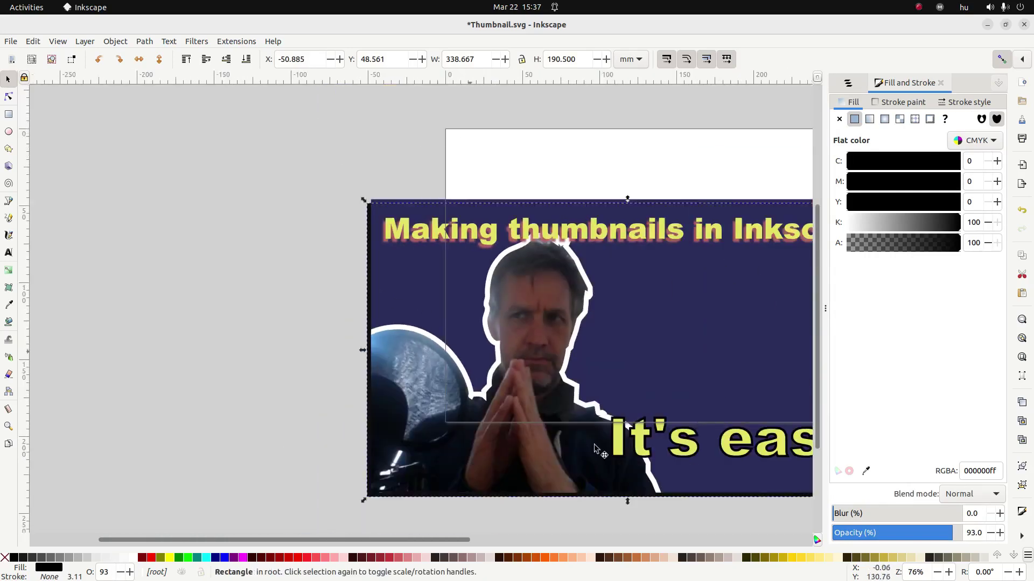
{"action": "left_click_drag", "start_coordinate": [859, 518], "coordinate": [871, 517]}
Step: Select the copied background, photo and texts together with the blurred black rectangle and group them
{"action": "key", "text": "Tab"}
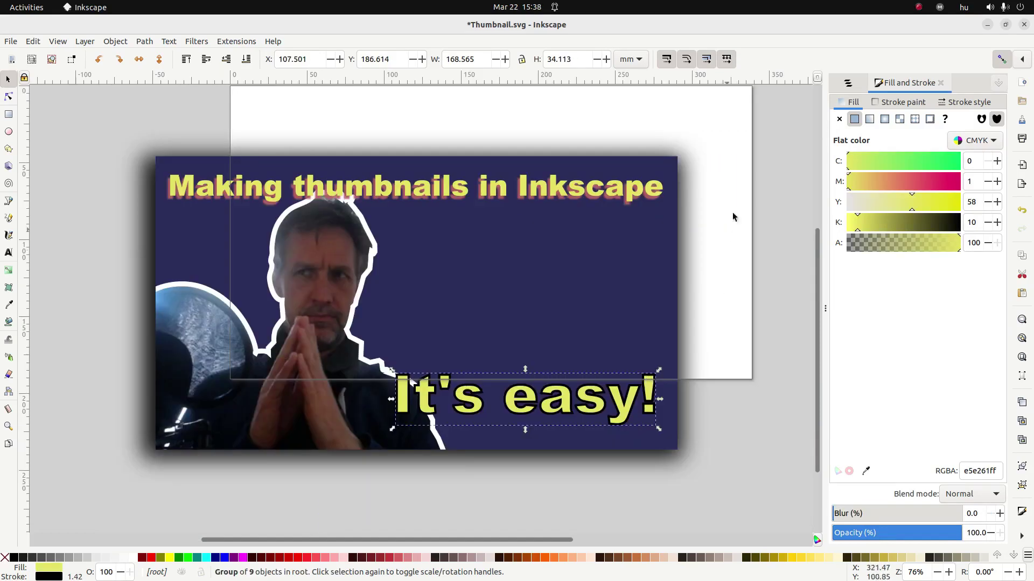
{"action": "left_click_drag", "start_coordinate": [760, 100], "coordinate": [57, 494]}
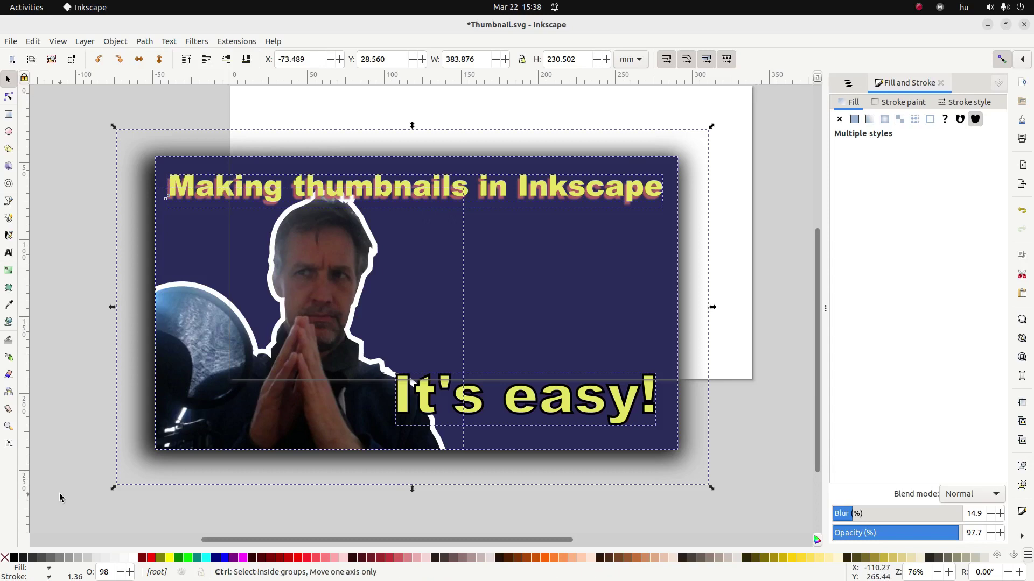
{"action": "key", "text": "ctrl+g"}
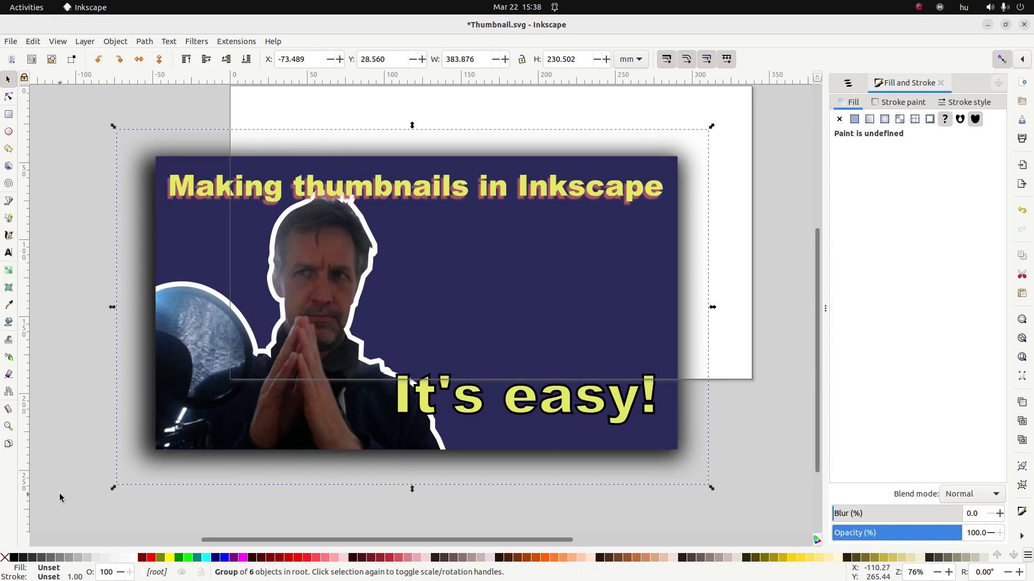
Step: Make the hidden layers Picture, Background and Text visible again
{"action": "left_click", "coordinate": [846, 83]}
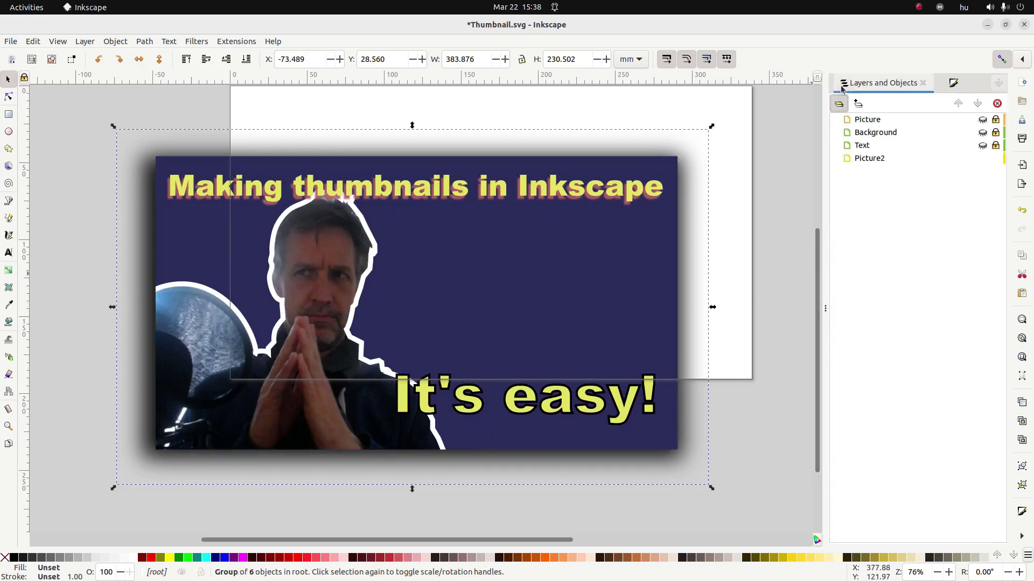
{"action": "left_click", "coordinate": [982, 120]}
{"action": "left_click", "coordinate": [983, 132]}
{"action": "left_click", "coordinate": [982, 145]}
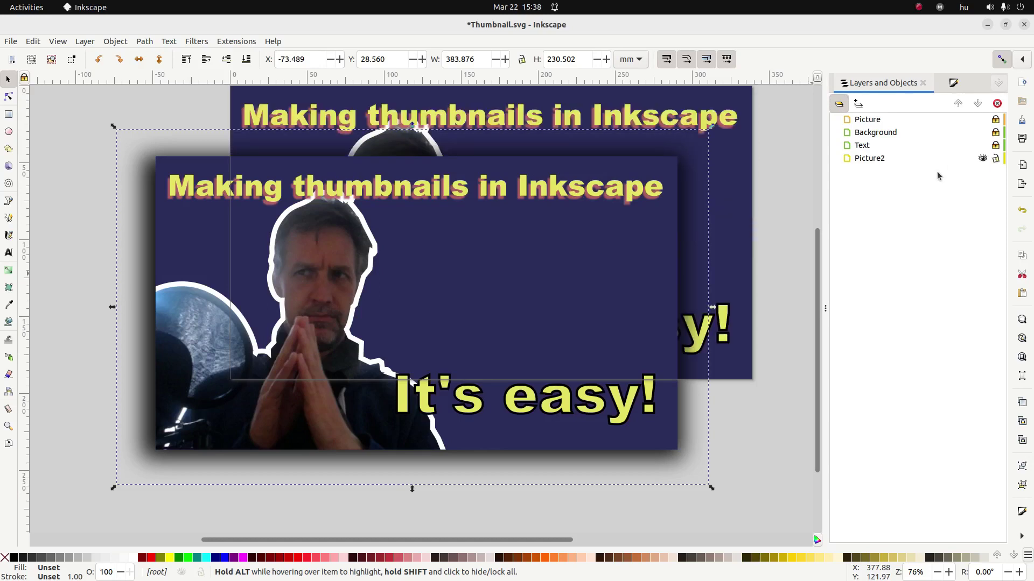
Step: Scale the grouped thumbnail copy down to about 90 by 54 mm and place it at about X 167.5, Y 32.8 mm
{"action": "left_click", "coordinate": [593, 297]}
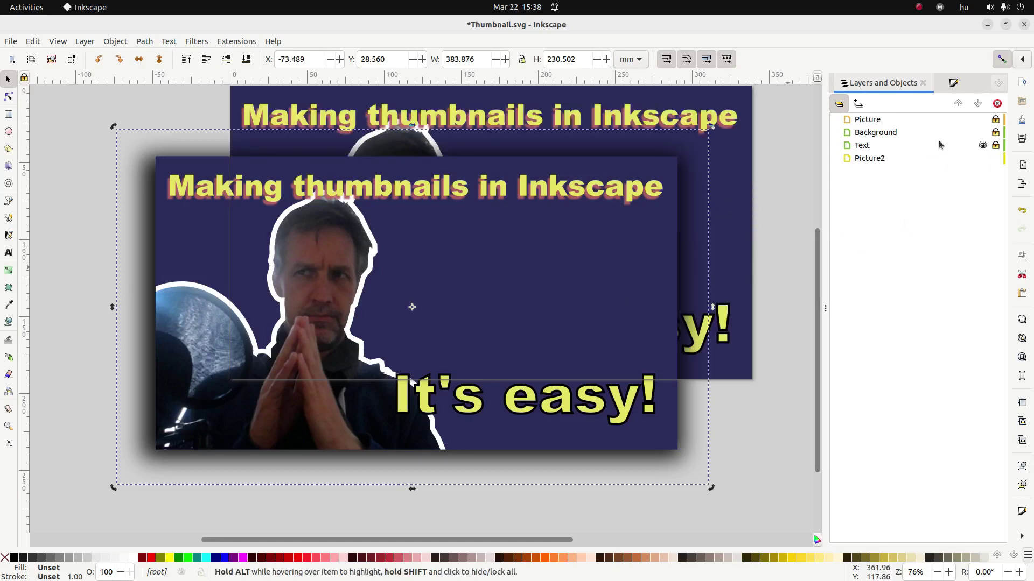
{"action": "left_click", "coordinate": [872, 159]}
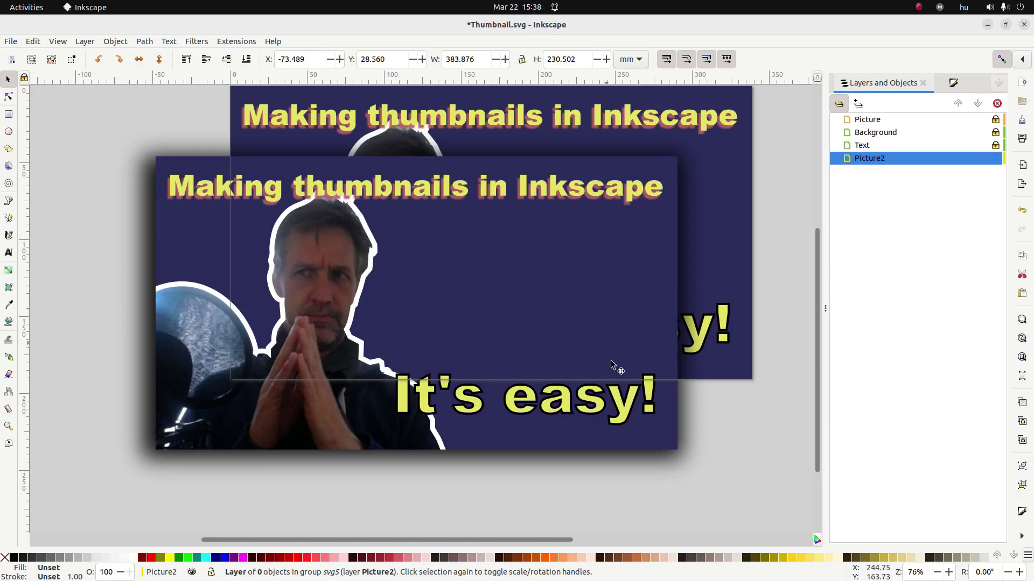
{"action": "left_click", "coordinate": [633, 385]}
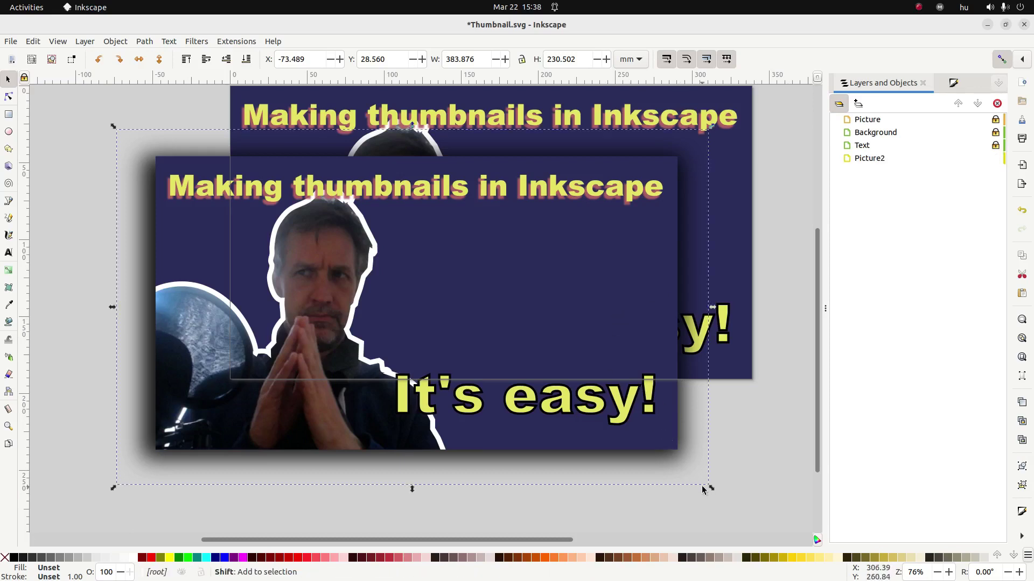
{"action": "left_click_drag", "start_coordinate": [711, 487], "coordinate": [260, 330]}
{"action": "left_click_drag", "start_coordinate": [175, 163], "coordinate": [548, 170]}
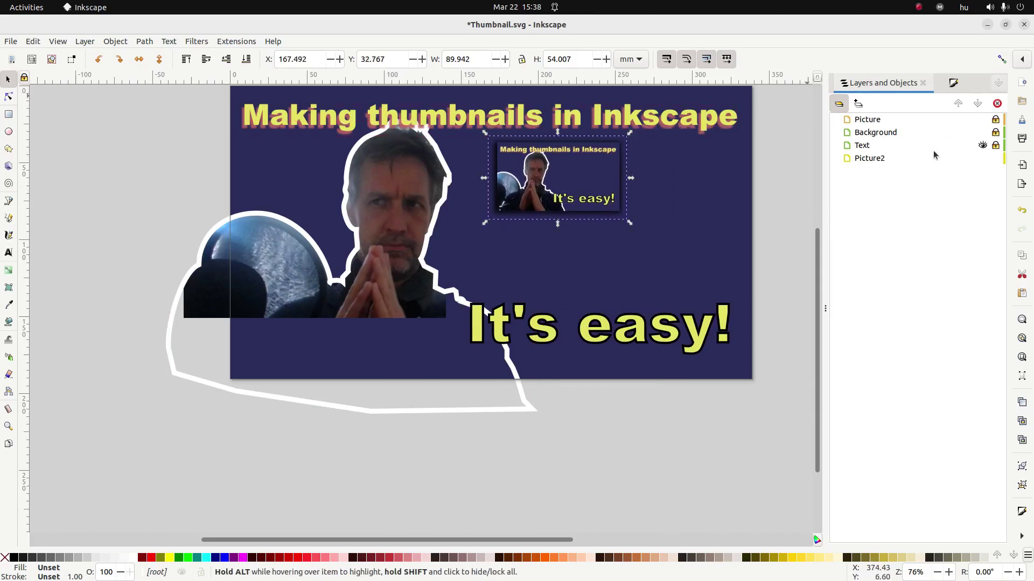
Step: Move the Picture2 layer to the top of the layer list and try to cut and paste the small thumbnail group into it
{"action": "left_click_drag", "start_coordinate": [868, 158], "coordinate": [955, 117]}
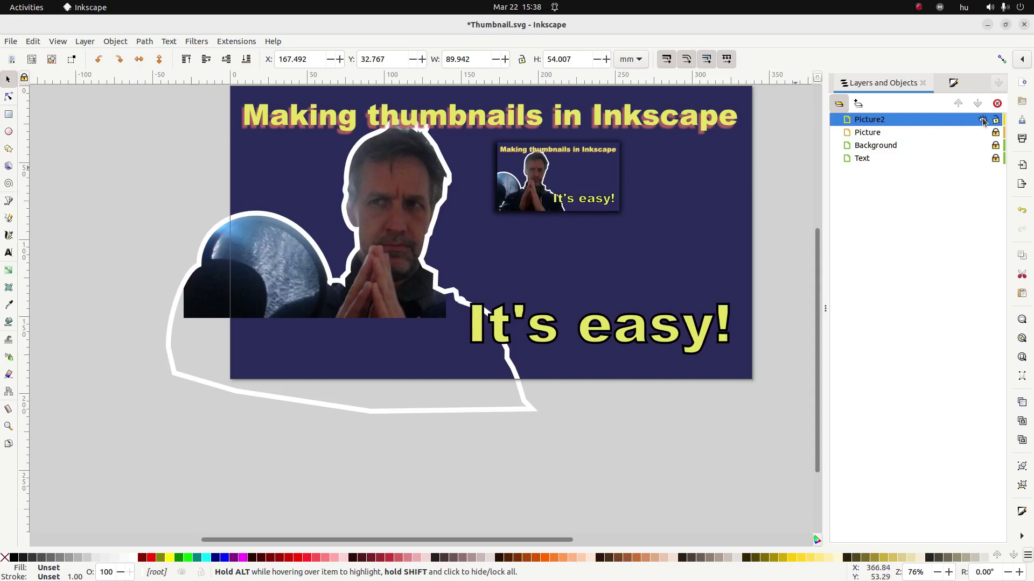
{"action": "left_click", "coordinate": [595, 182]}
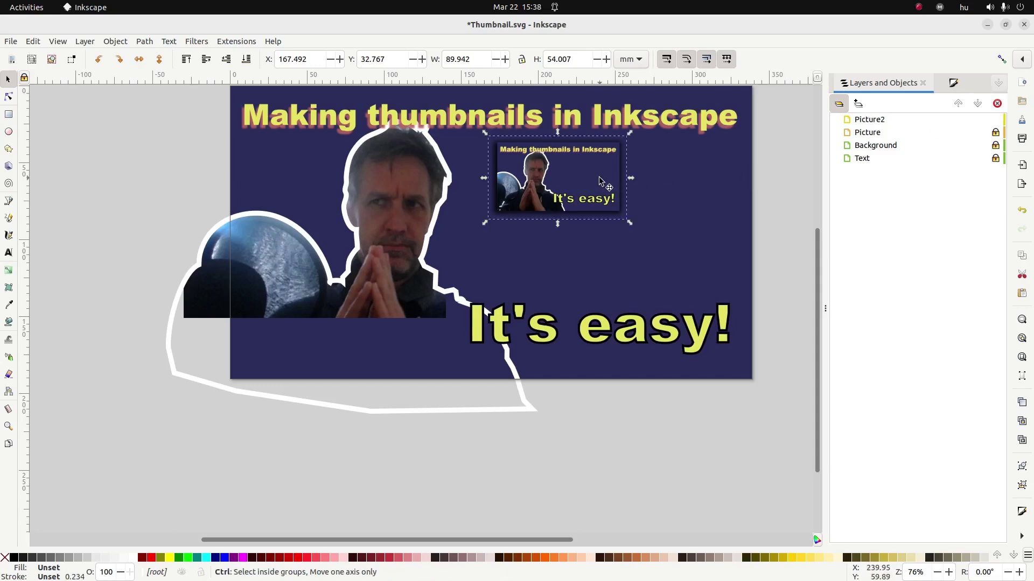
{"action": "key", "text": "Delete"}
{"action": "left_click", "coordinate": [856, 120]}
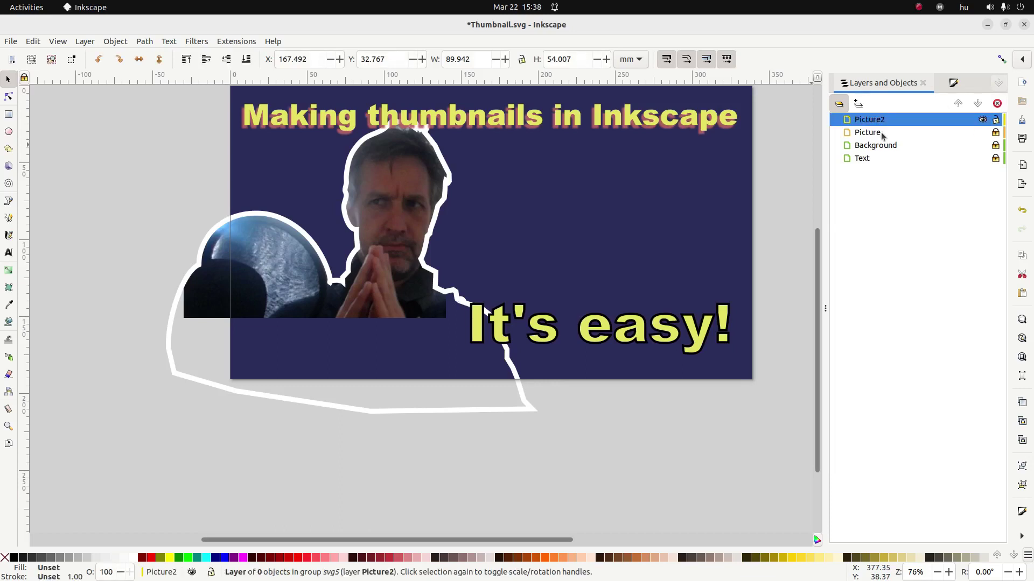
{"action": "key", "text": "ctrl+v"}
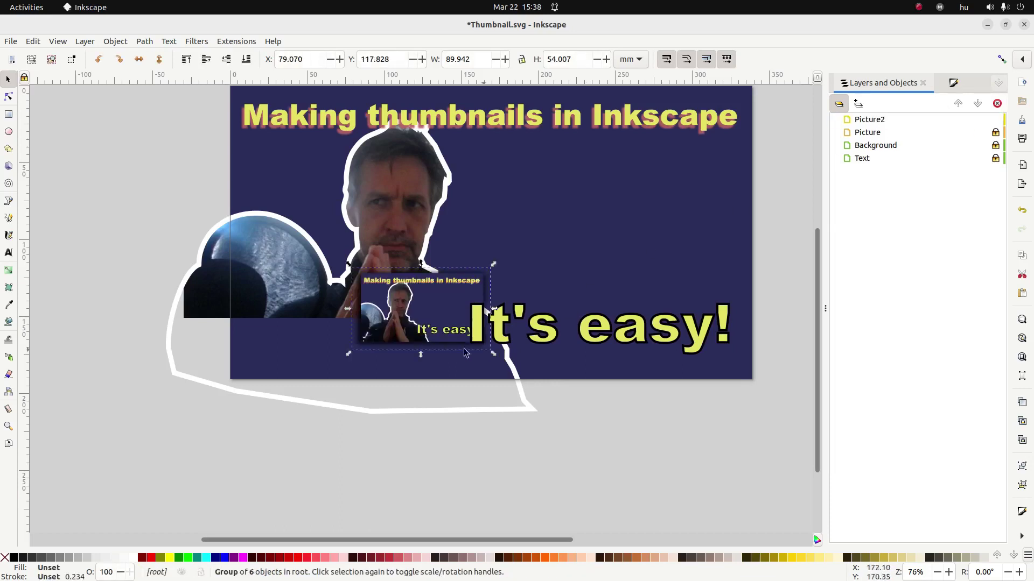
{"action": "left_click_drag", "start_coordinate": [411, 291], "coordinate": [536, 163]}
Step: Rename the Picture2 layer as Level2
{"action": "double_click", "coordinate": [871, 120]}
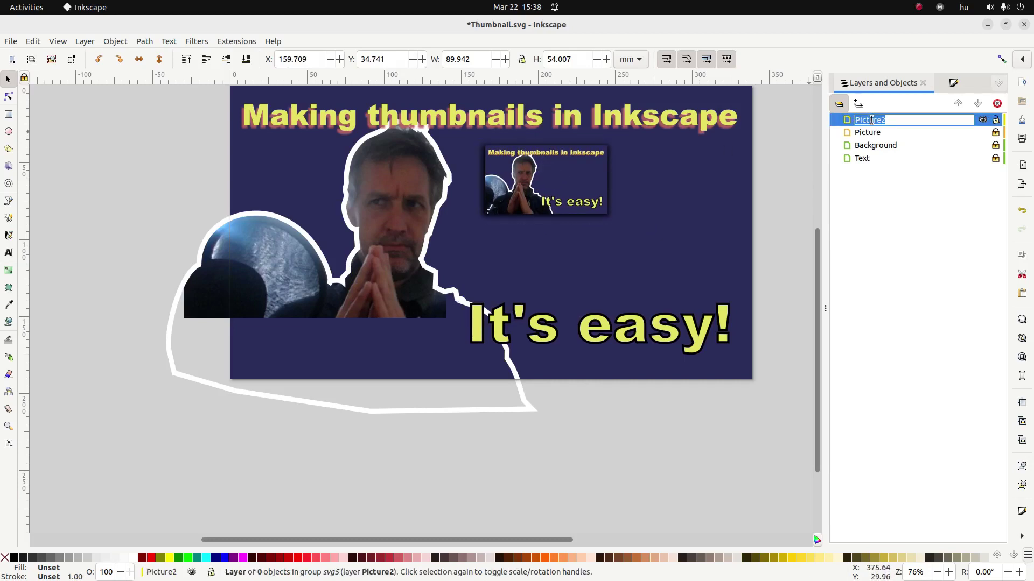
{"action": "type", "text": "Level2"}
{"action": "key", "text": "Return"}
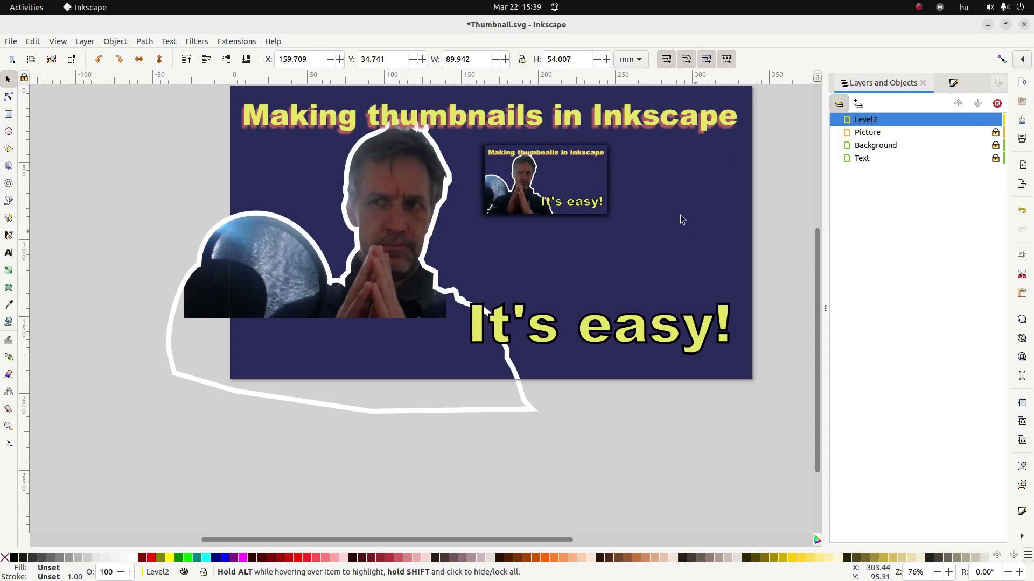
Step: Enlarge the small thumbnail group to about 141.2 by 84.8 mm and position it above the caption at about X 174.3, Y 41.8 mm
{"action": "left_click", "coordinate": [571, 183]}
{"action": "left_click_drag", "start_coordinate": [550, 180], "coordinate": [579, 190]}
{"action": "left_click_drag", "start_coordinate": [650, 241], "coordinate": [738, 293]}
{"action": "left_click_drag", "start_coordinate": [683, 249], "coordinate": [671, 245]}
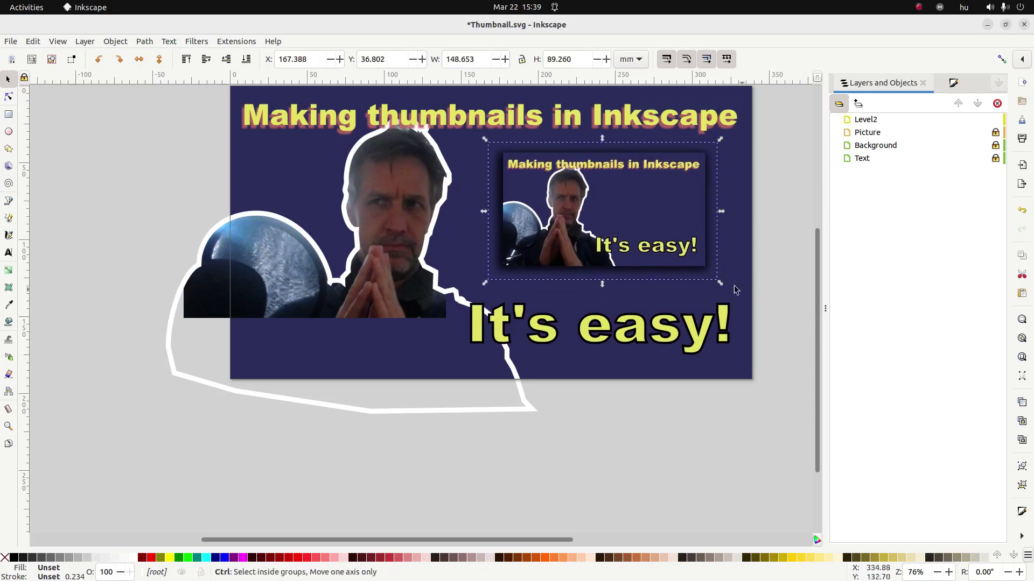
{"action": "left_click_drag", "start_coordinate": [724, 287], "coordinate": [713, 280]}
{"action": "left_click_drag", "start_coordinate": [642, 221], "coordinate": [646, 225]}
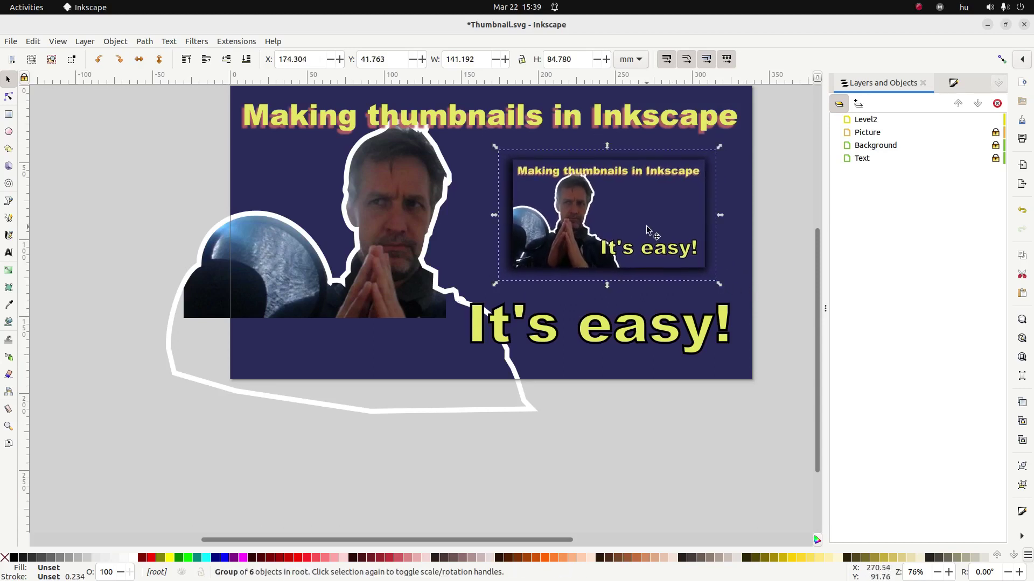
Step: Copy the thumbnail group and add a new layer named Level3 at the top of the layer list
{"action": "key", "text": "ctrl"}
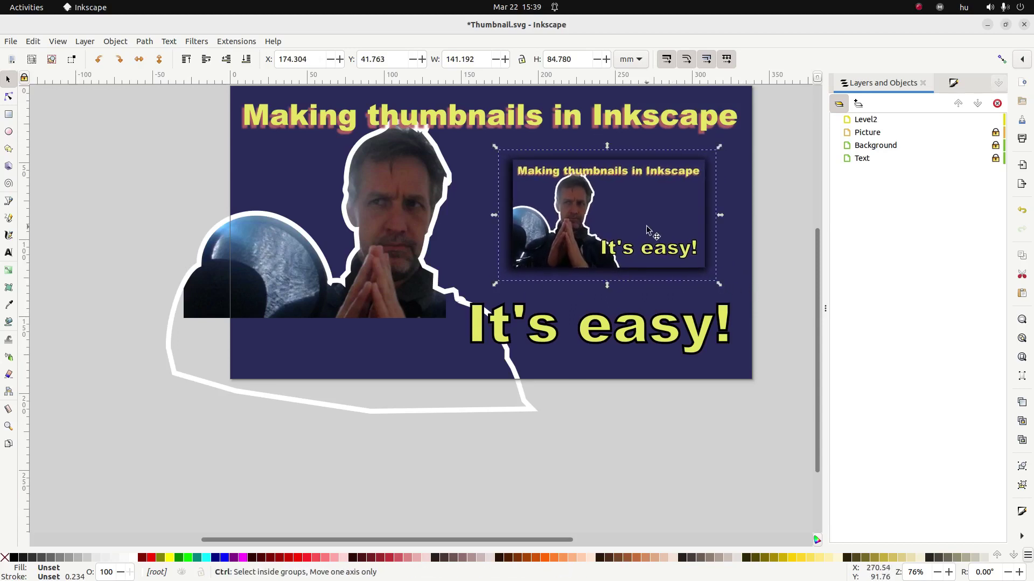
{"action": "left_click", "coordinate": [858, 104]}
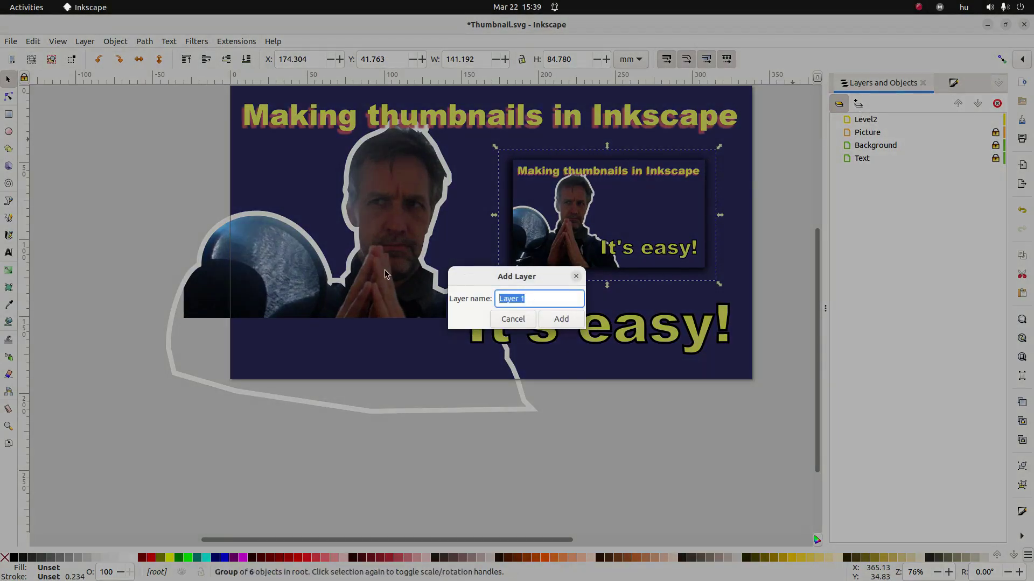
{"action": "type", "text": "Level3"}
{"action": "key", "text": "Return"}
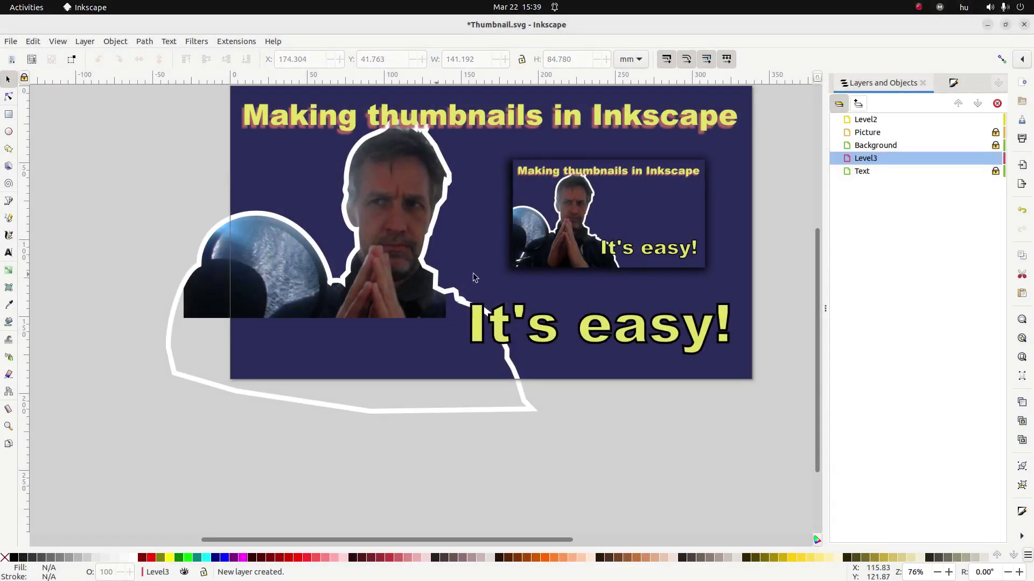
{"action": "left_click_drag", "start_coordinate": [865, 157], "coordinate": [906, 115]}
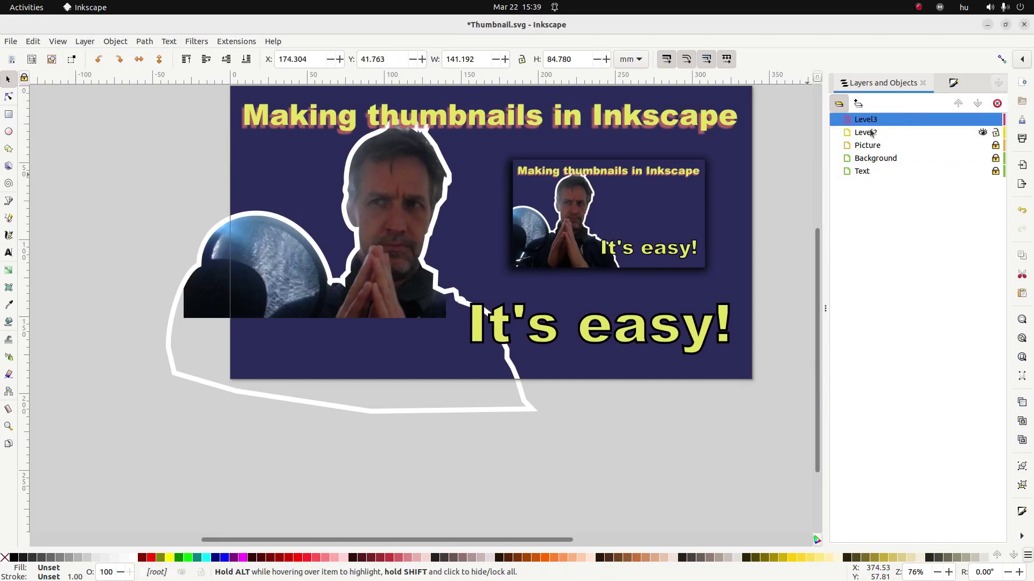
Step: Paste the copied thumbnail, shrink it to about 45.3 by 27.2 mm and place it inside the larger inset at about X 251.3, Y 61.5 mm
{"action": "key", "text": "ctrl+v"}
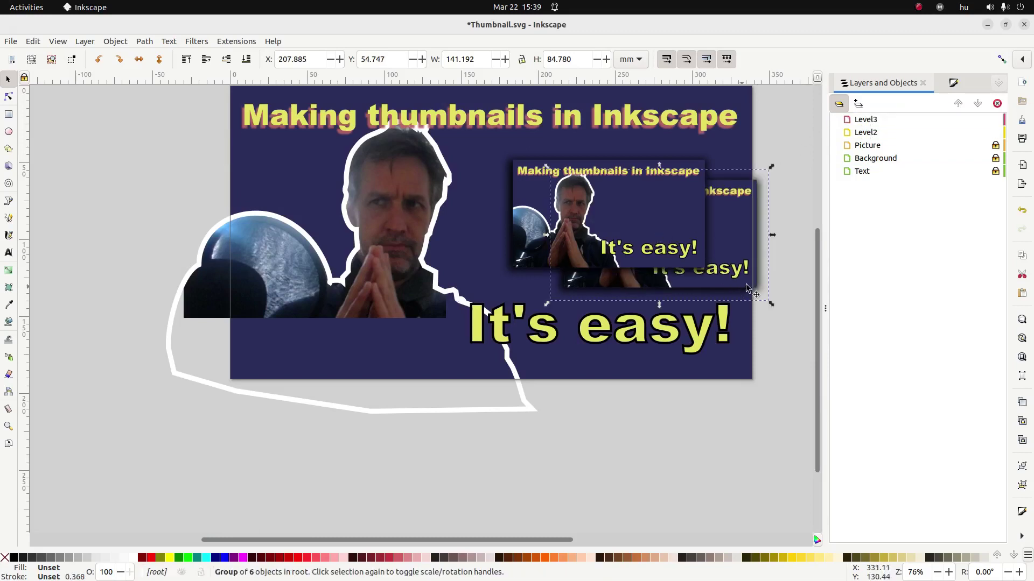
{"action": "left_click_drag", "start_coordinate": [773, 307], "coordinate": [667, 240]}
{"action": "key", "text": "ctrl"}
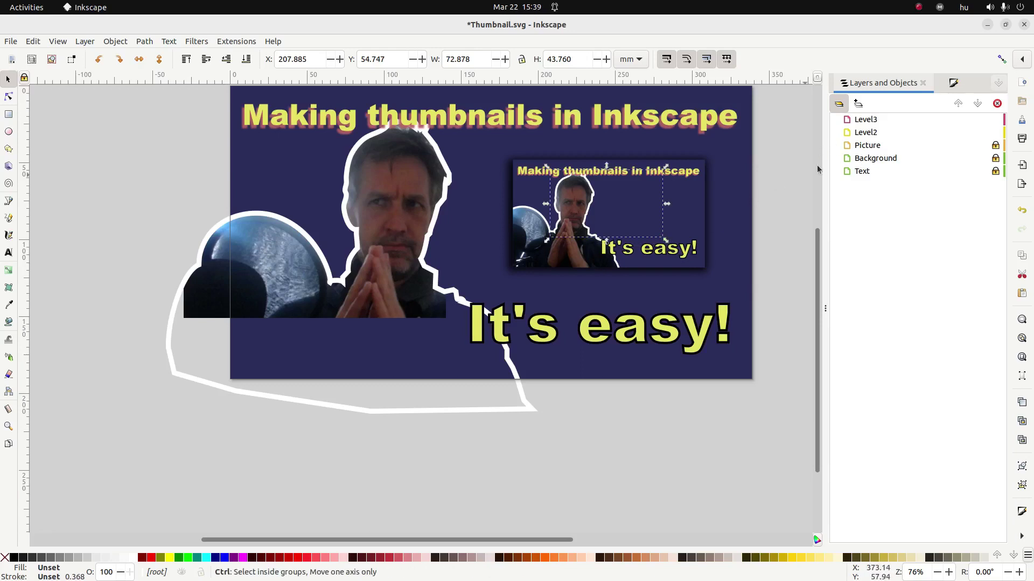
{"action": "key", "text": "Escape"}
{"action": "left_click", "coordinate": [897, 124]}
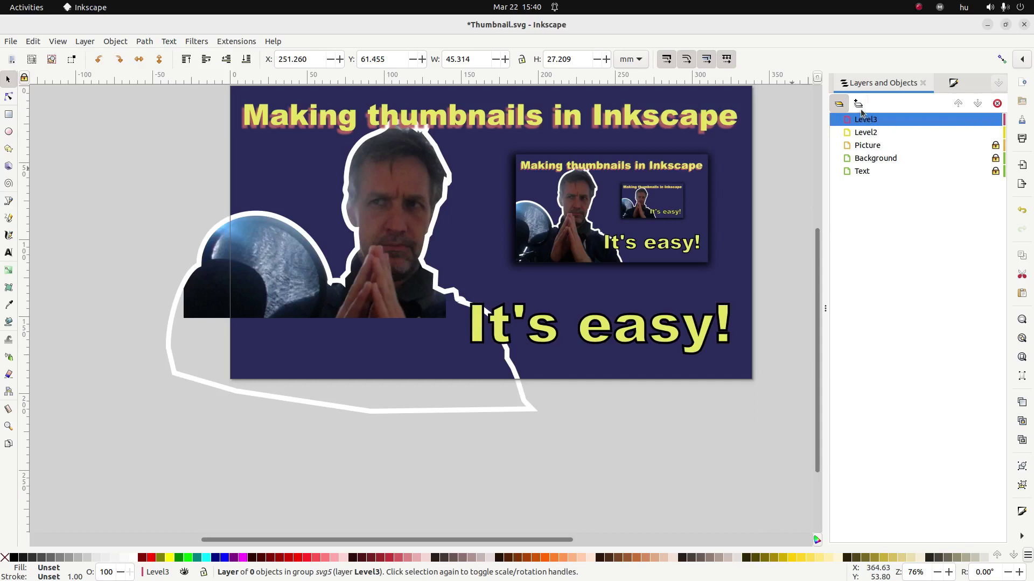
Step: List the objects along with the layers, and move the larger inset group into Level2 and the smallest one into Level3
{"action": "left_click", "coordinate": [841, 113]}
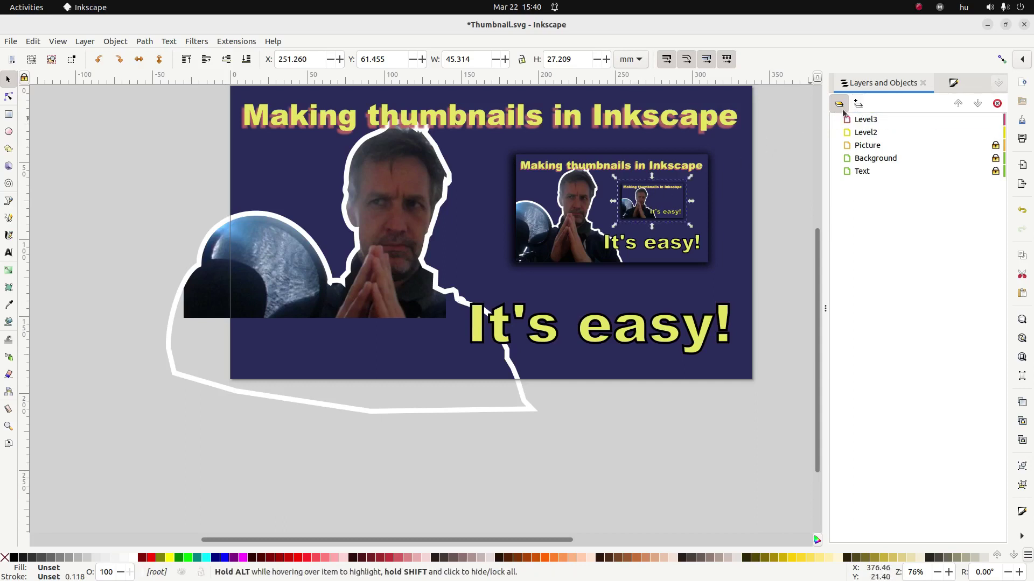
{"action": "left_click", "coordinate": [839, 105]}
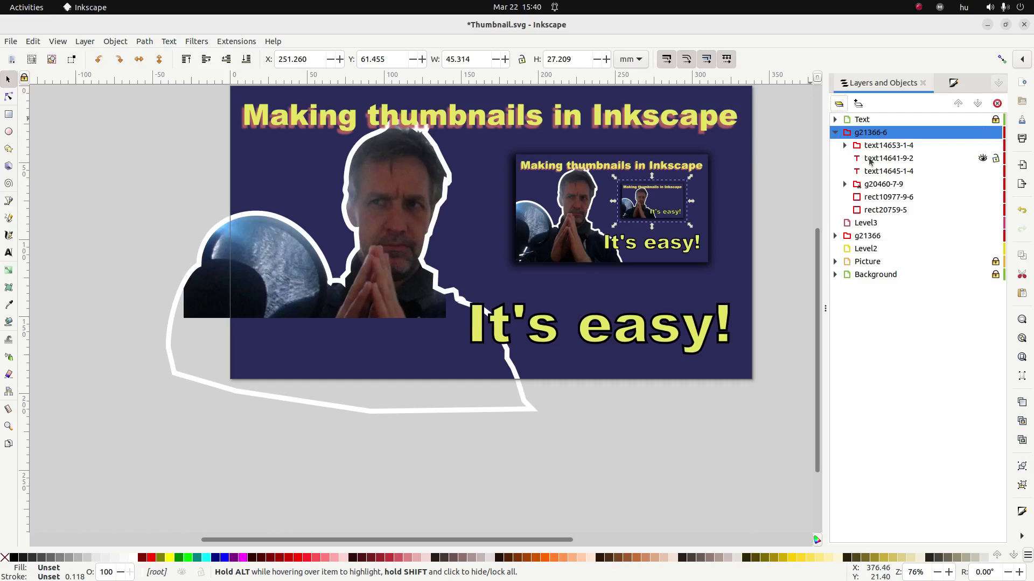
{"action": "left_click", "coordinate": [835, 133]}
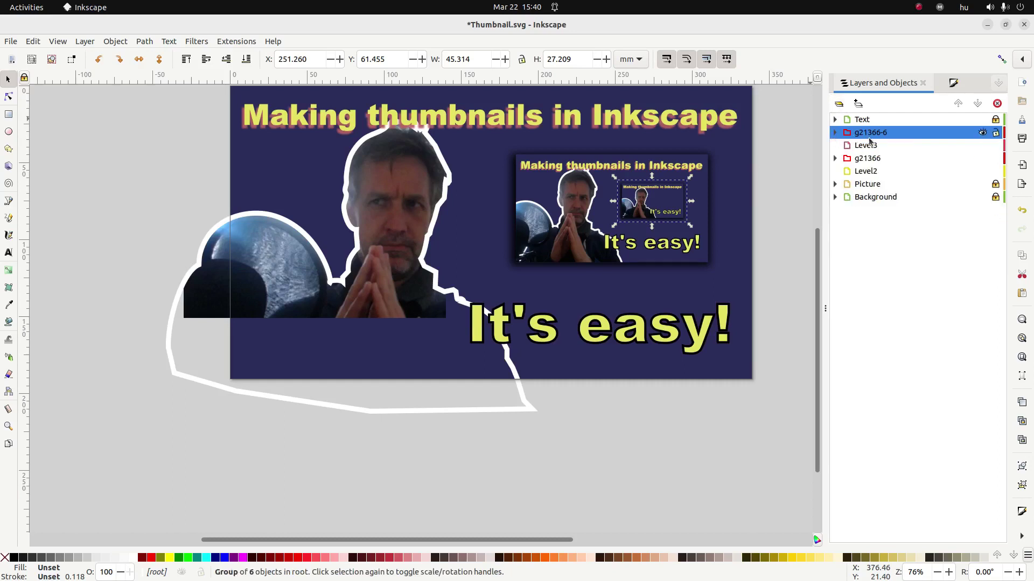
{"action": "left_click_drag", "start_coordinate": [869, 163], "coordinate": [893, 252]}
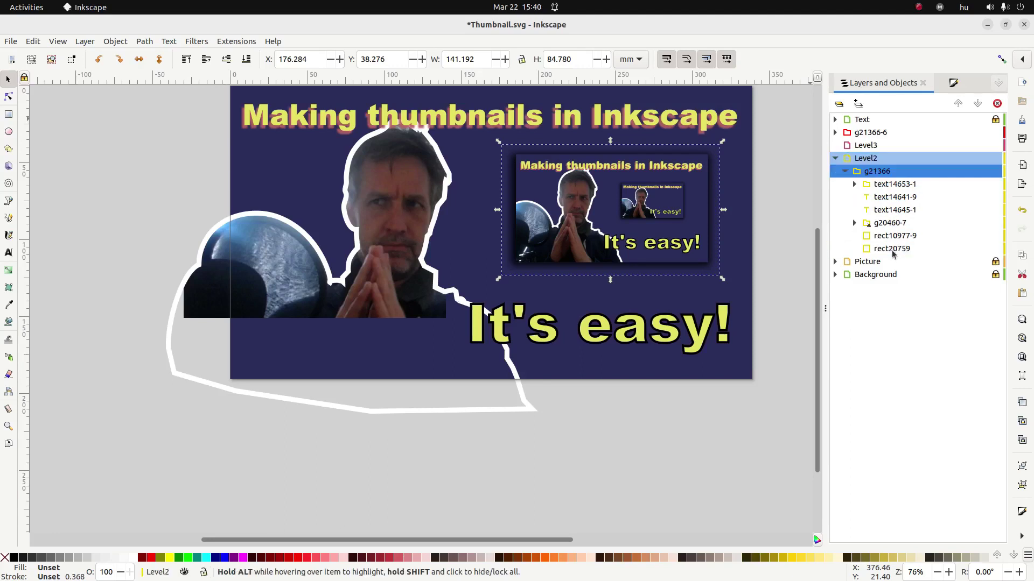
{"action": "left_click", "coordinate": [835, 159]}
{"action": "left_click_drag", "start_coordinate": [870, 134], "coordinate": [894, 222]}
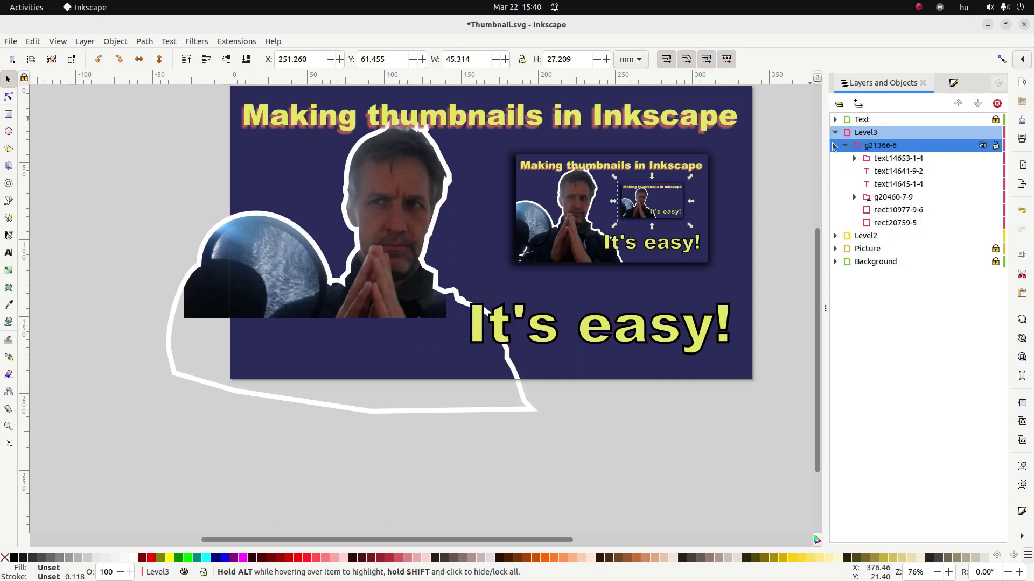
{"action": "left_click", "coordinate": [836, 134]}
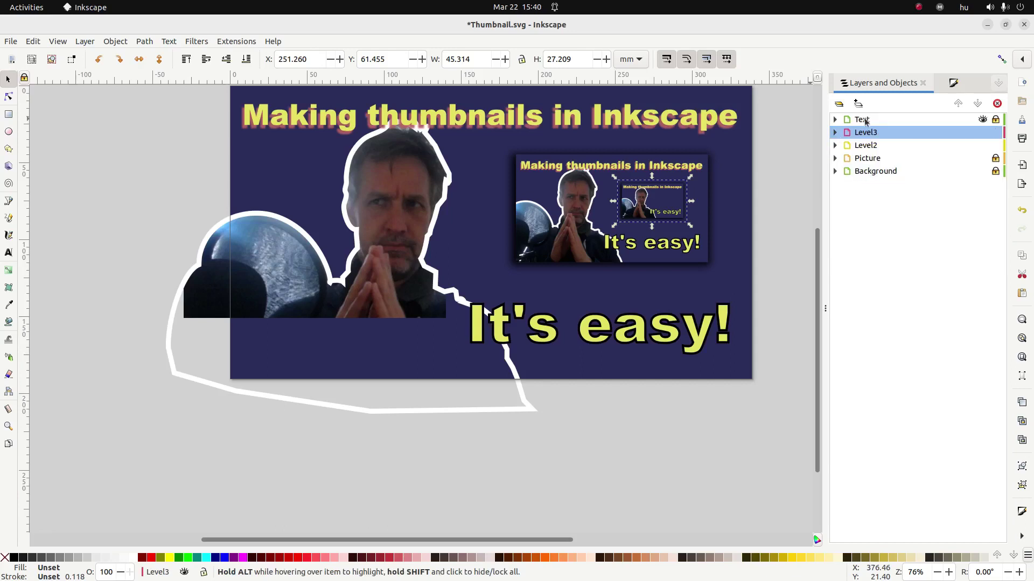
Step: Move the Text layer between Level2 and Picture in the layer list, and hide the Level3 layer
{"action": "left_click_drag", "start_coordinate": [859, 121], "coordinate": [887, 195]}
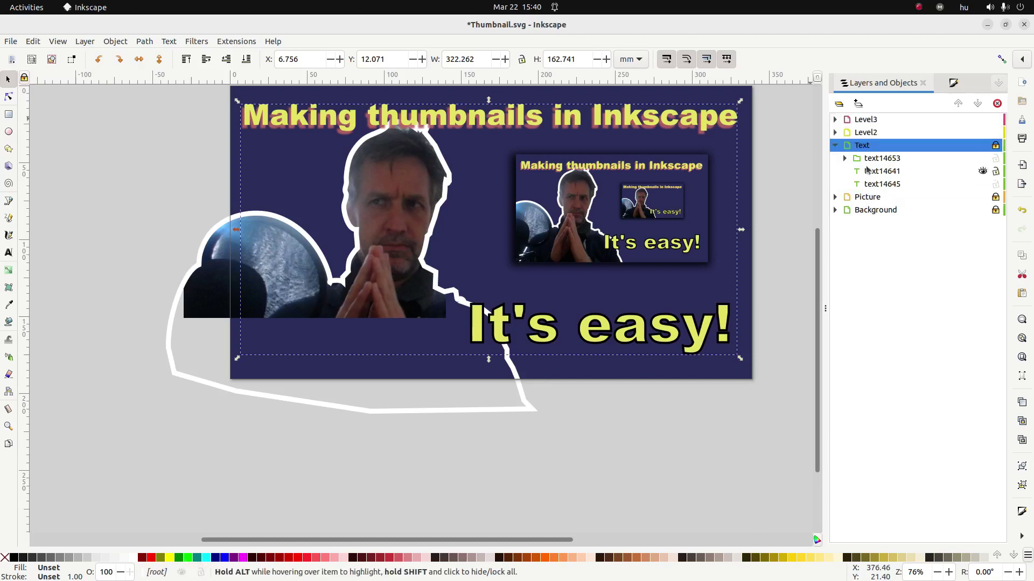
{"action": "left_click", "coordinate": [835, 146]}
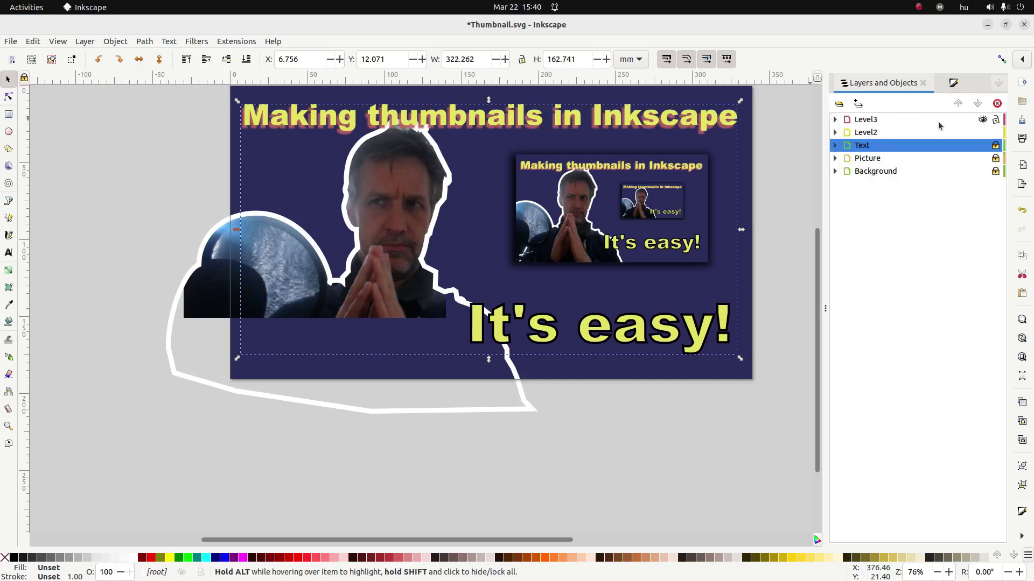
{"action": "left_click", "coordinate": [982, 120]}
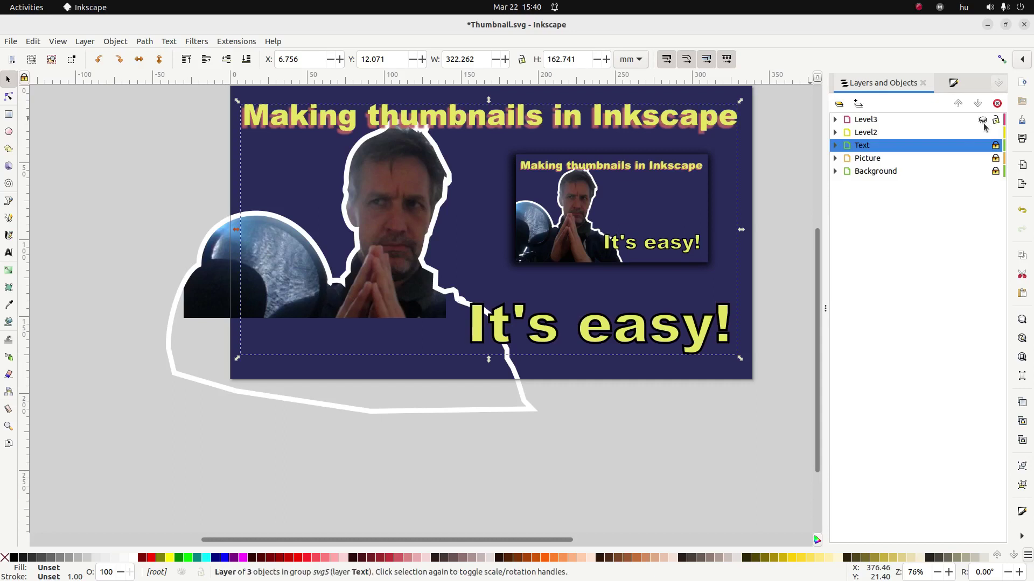
Step: Show the Level3 layer again, duplicate it with its contents and rename the copy as Level4
{"action": "left_click", "coordinate": [982, 120]}
{"action": "left_click", "coordinate": [867, 120]}
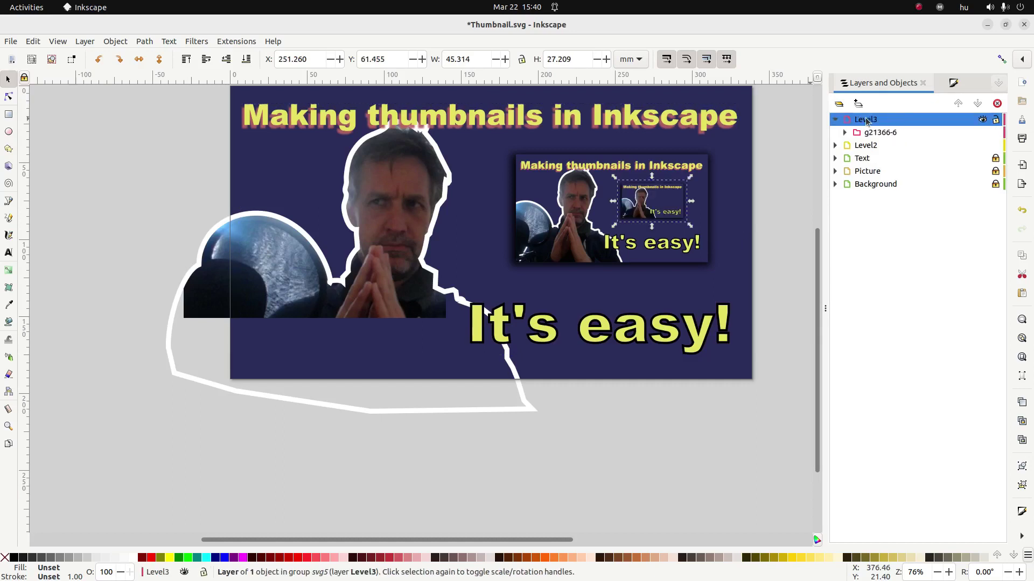
{"action": "right_click", "coordinate": [867, 121]}
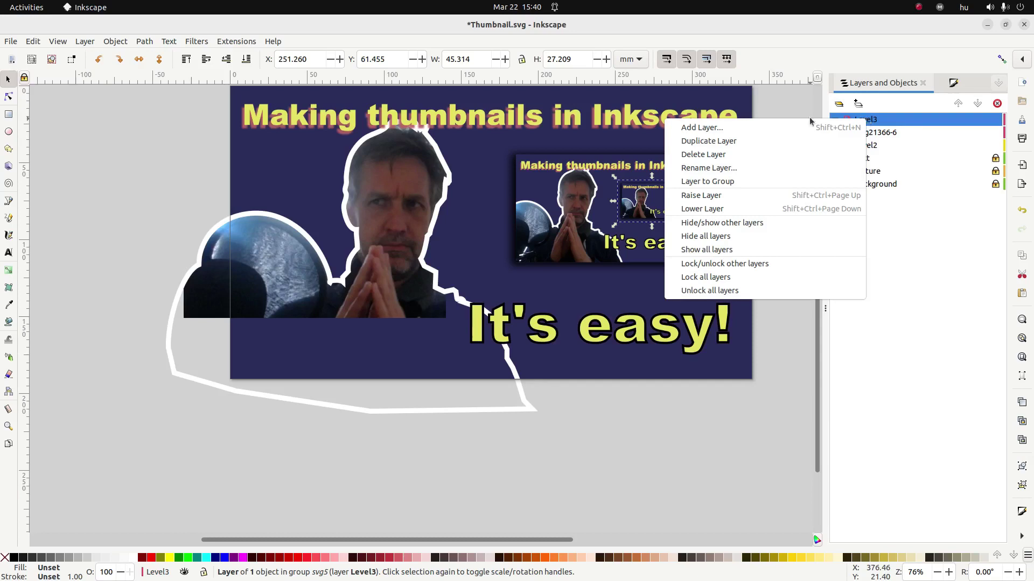
{"action": "left_click", "coordinate": [737, 141]}
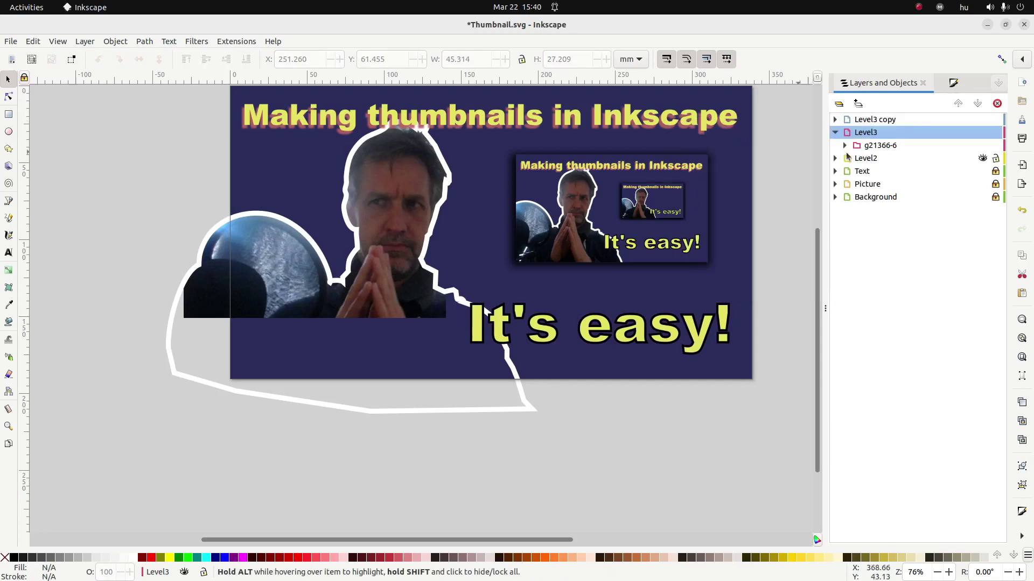
{"action": "double_click", "coordinate": [878, 120]}
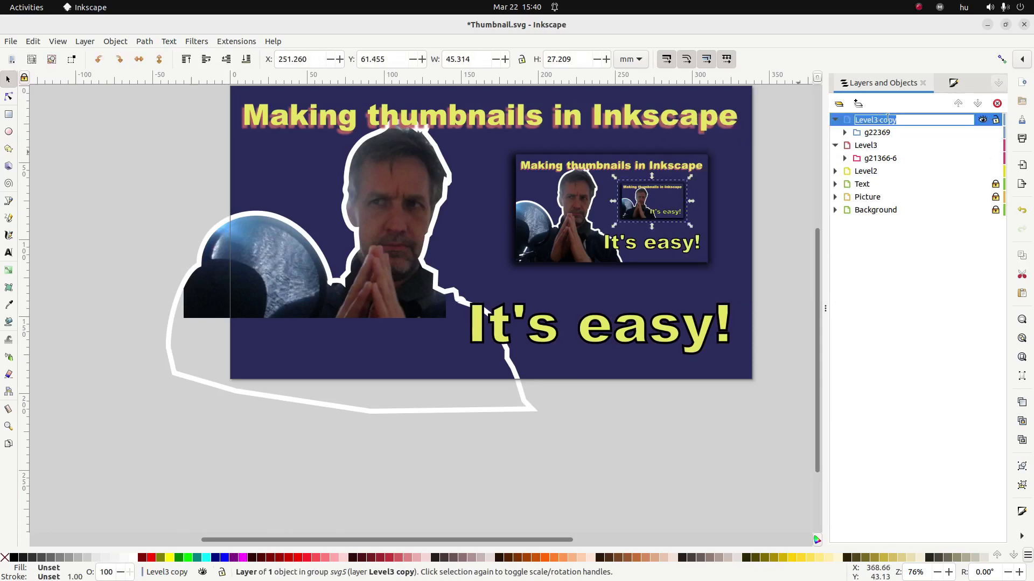
{"action": "left_click_drag", "start_coordinate": [873, 121], "coordinate": [898, 123]}
{"action": "key", "text": "Return"}
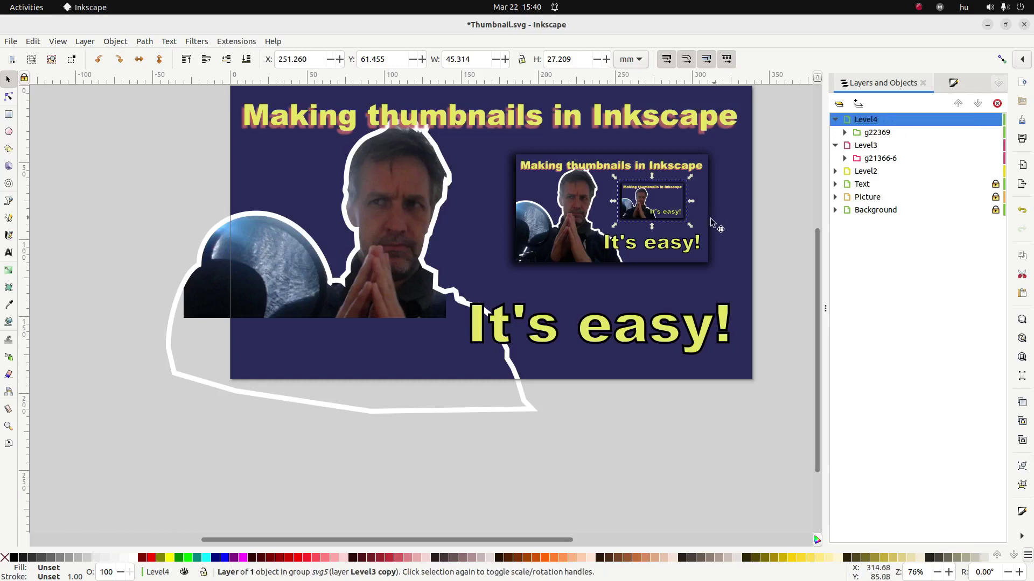
Step: Shrink the Level4 thumbnail copy to about 14.4 by 8.6 mm and place it inside the Level3 inset at about X 276.3, Y 68.8 mm
{"action": "scroll", "coordinate": [690, 229], "scroll_direction": "up", "scroll_amount": 4, "text": "ctrl"}
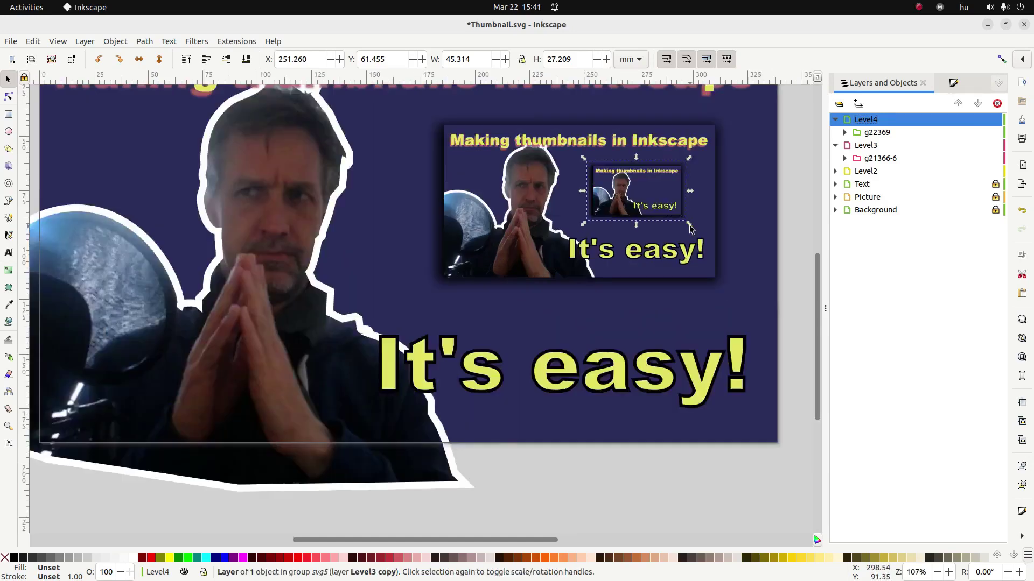
{"action": "scroll", "coordinate": [692, 282], "scroll_direction": "up", "scroll_amount": 2}
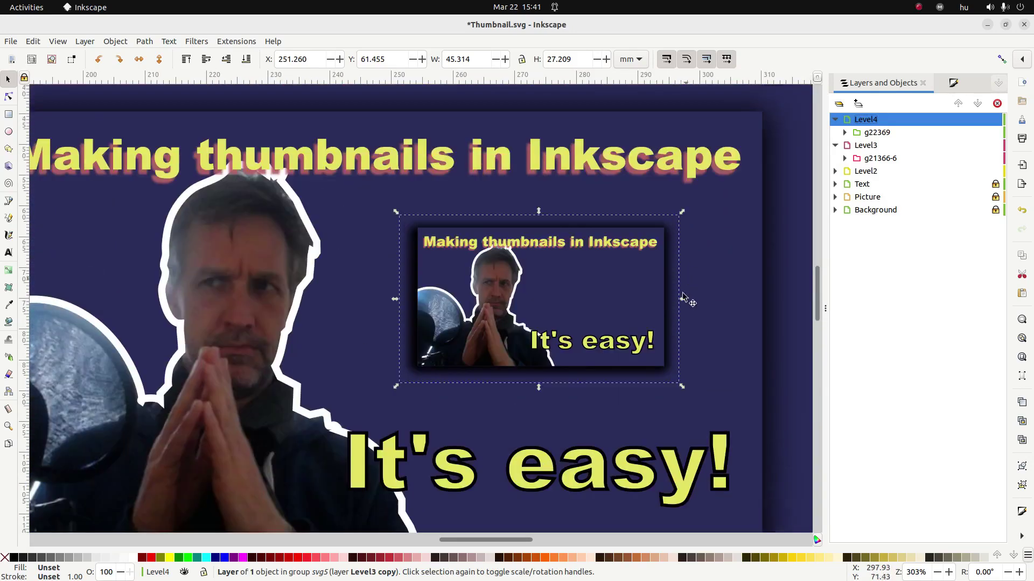
{"action": "left_click_drag", "start_coordinate": [682, 388], "coordinate": [537, 276]}
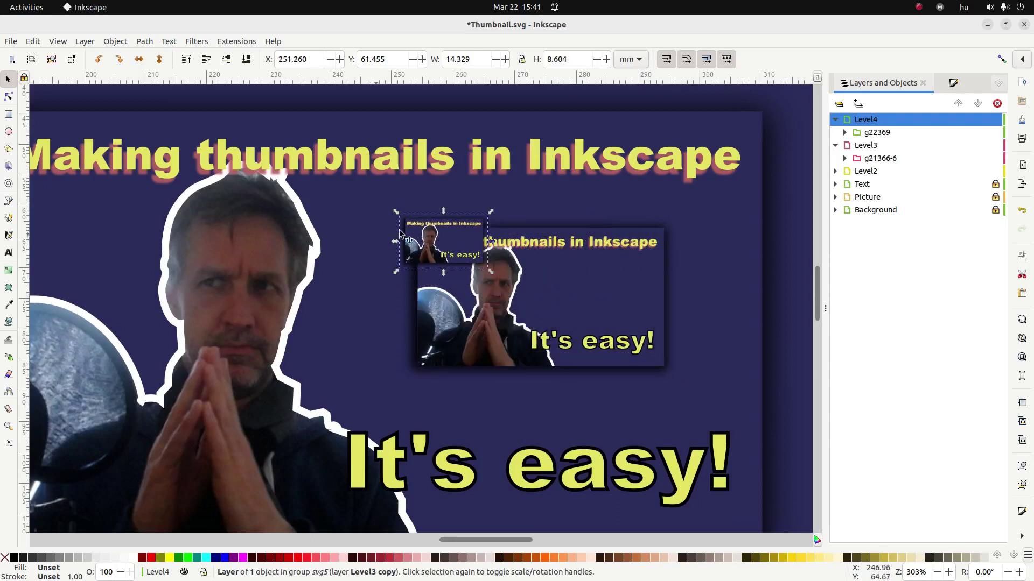
{"action": "left_click_drag", "start_coordinate": [447, 231], "coordinate": [600, 275]}
{"action": "left_click_drag", "start_coordinate": [646, 321], "coordinate": [649, 323]}
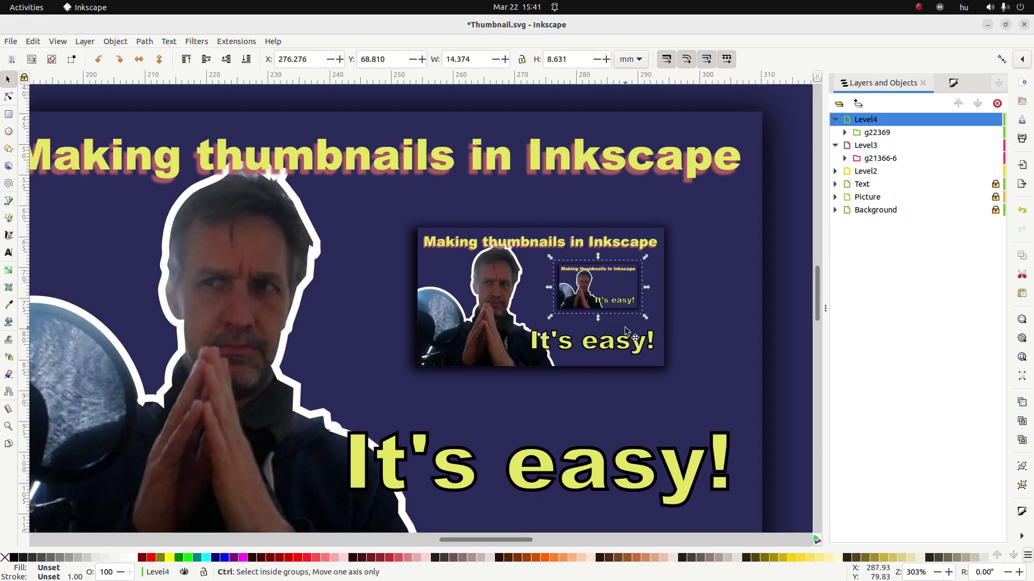
{"action": "scroll", "coordinate": [649, 323], "scroll_direction": "down", "scroll_amount": 5}
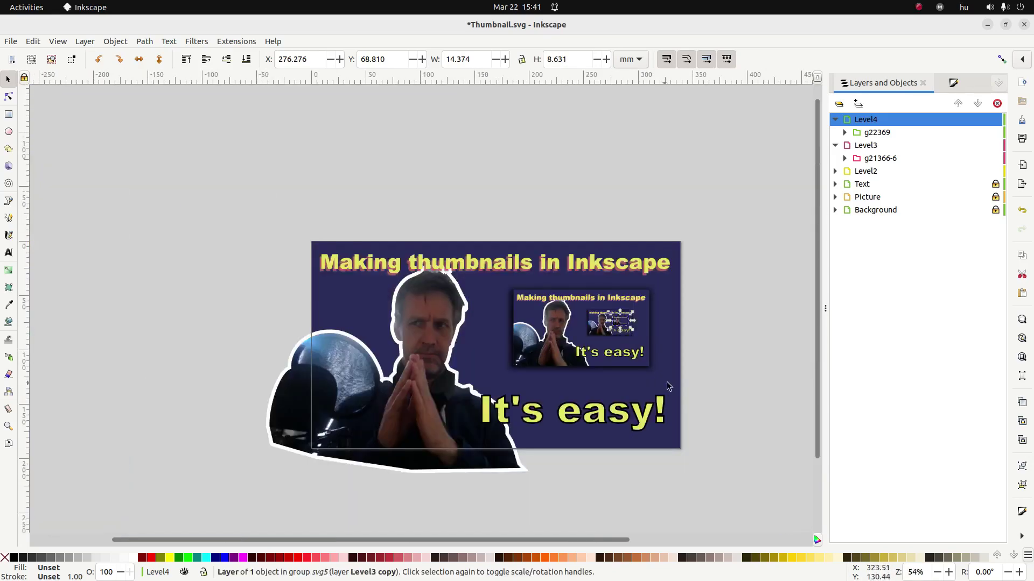
{"action": "left_click", "coordinate": [688, 408]}
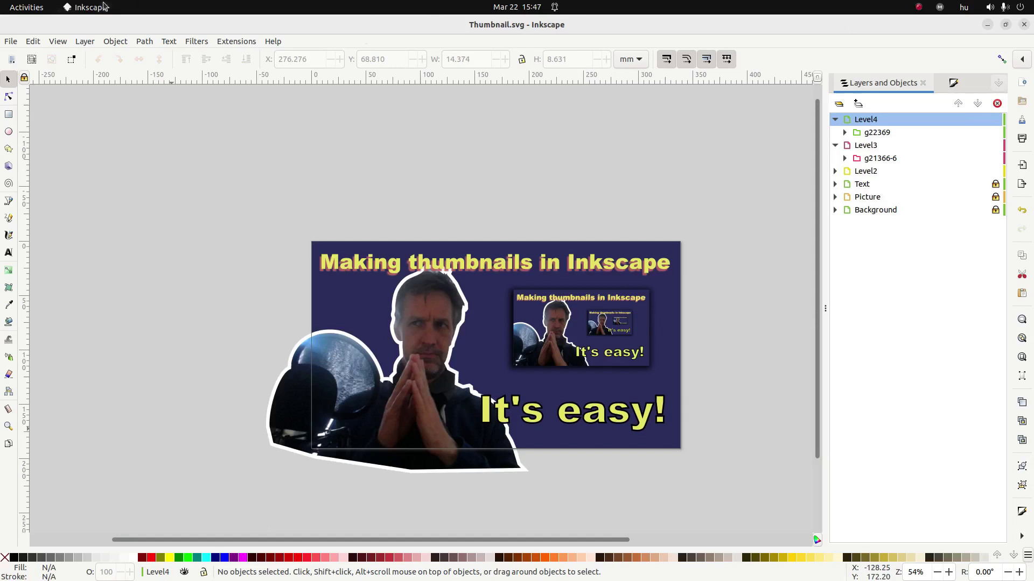
Step: Export the page as the PNG image Thumbnail.png at 1280 by 720 pixels
{"action": "left_click", "coordinate": [12, 42]}
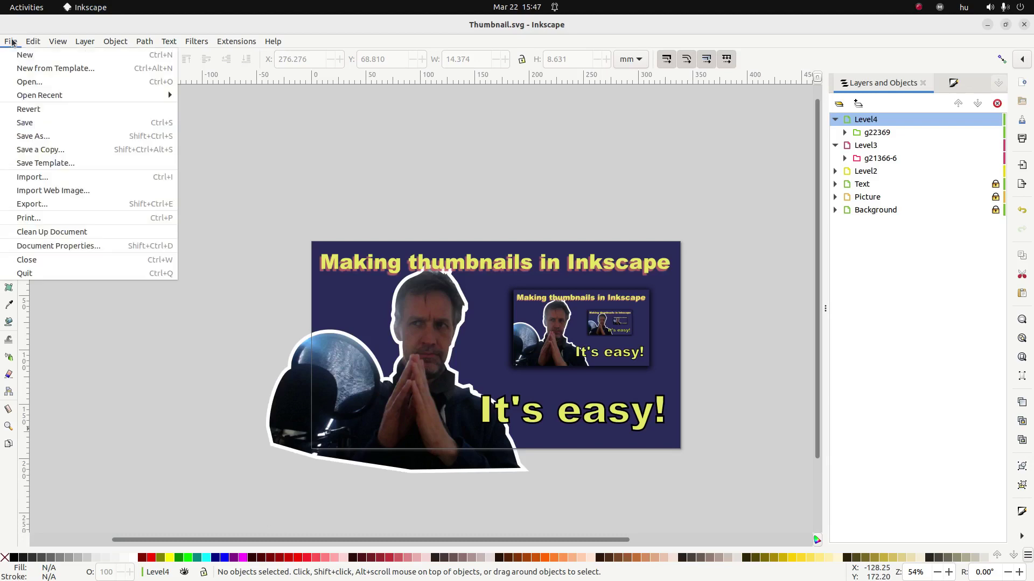
{"action": "left_click", "coordinate": [29, 206]}
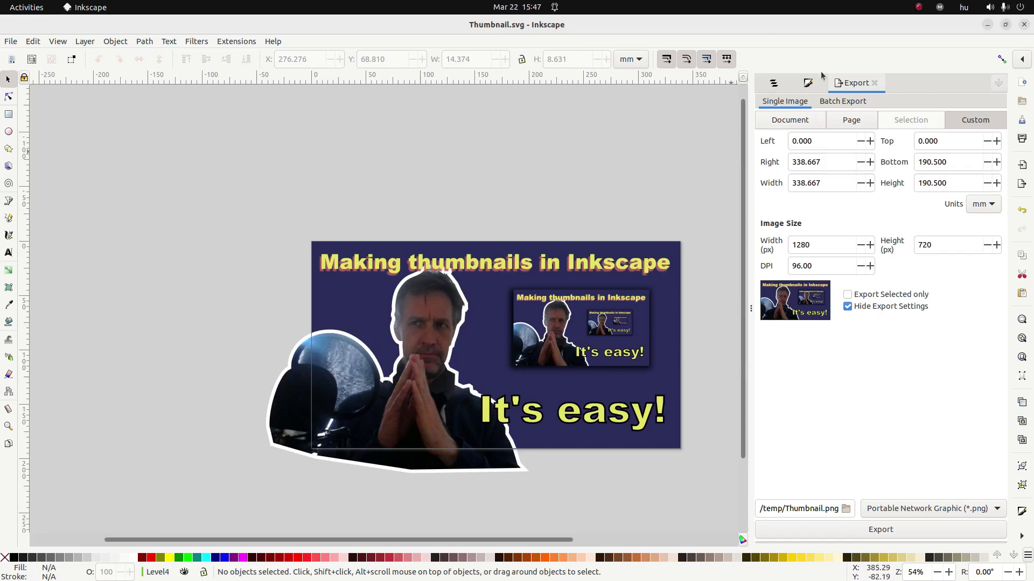
{"action": "left_click", "coordinate": [844, 124]}
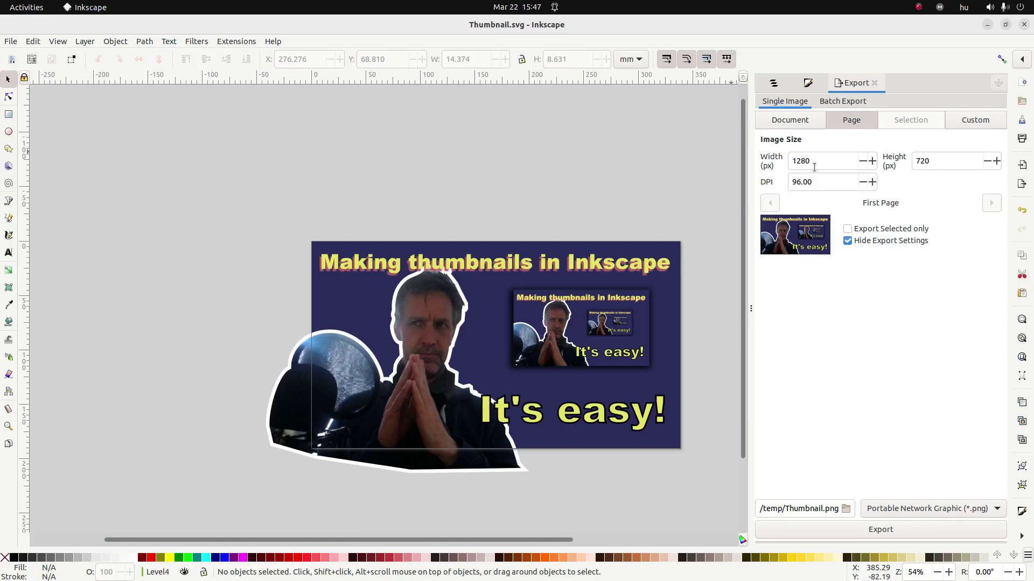
{"action": "left_click", "coordinate": [891, 530]}
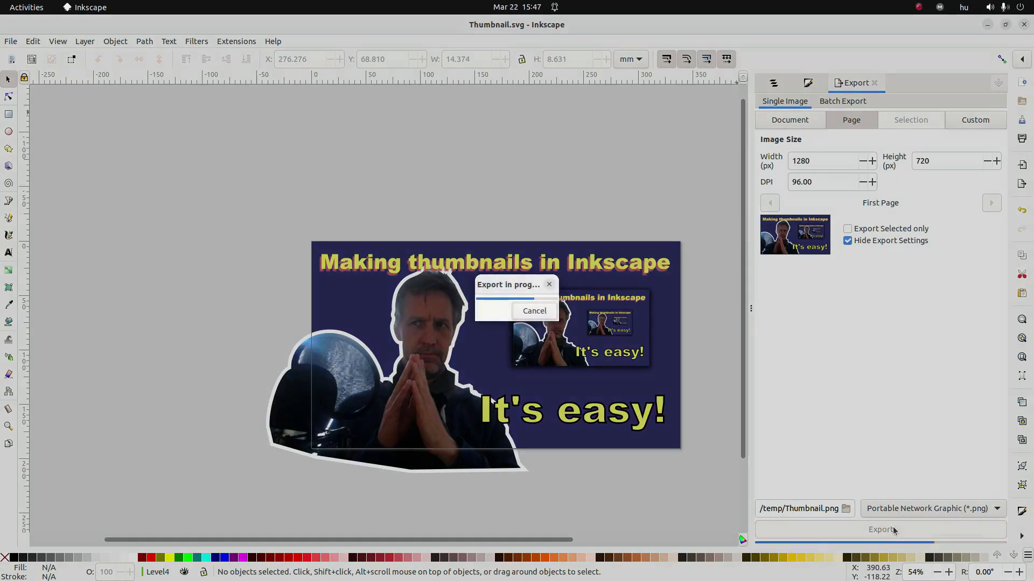